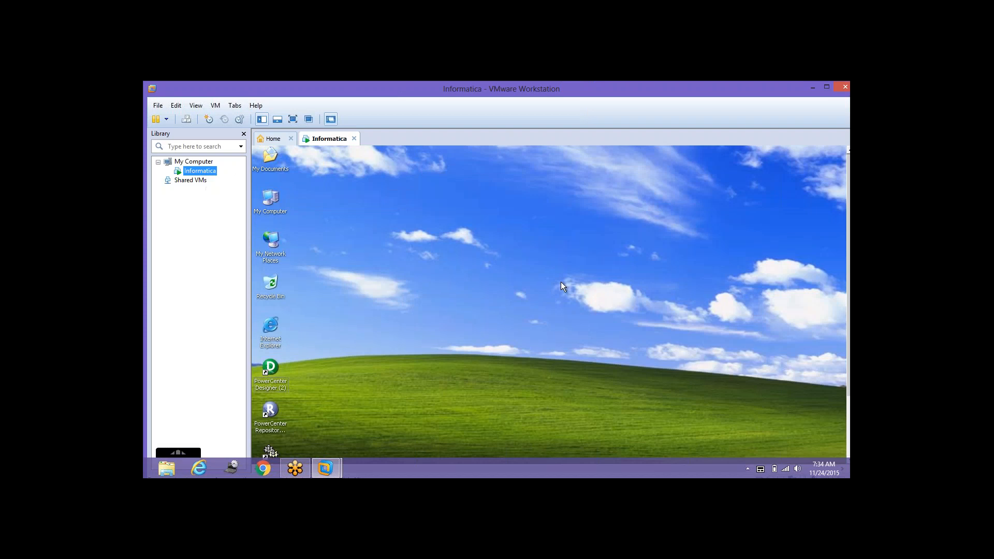
Maximize the virtual machine window and show the Informatica guest desktop in full-screen mode.
left_click(577, 188)
left_click(826, 87)
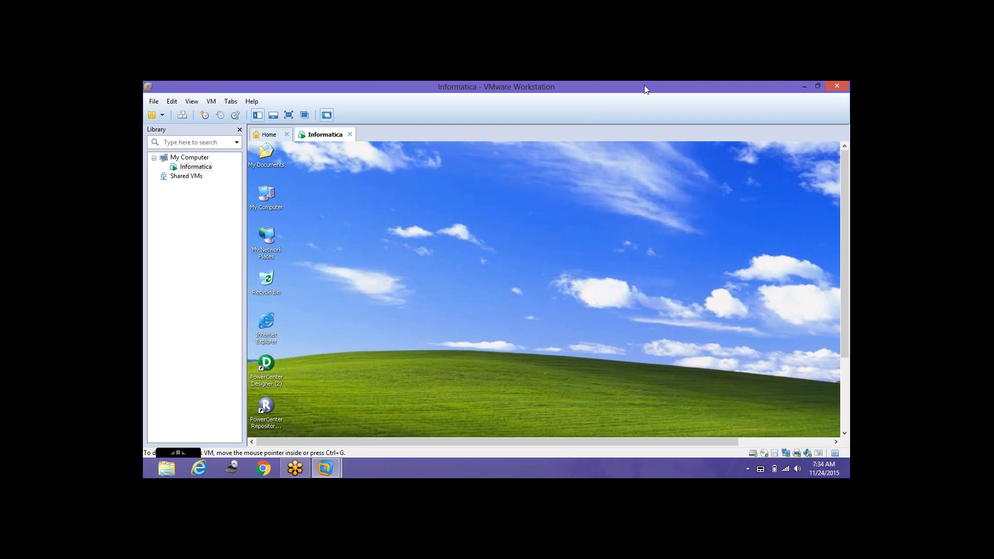
left_click(290, 114)
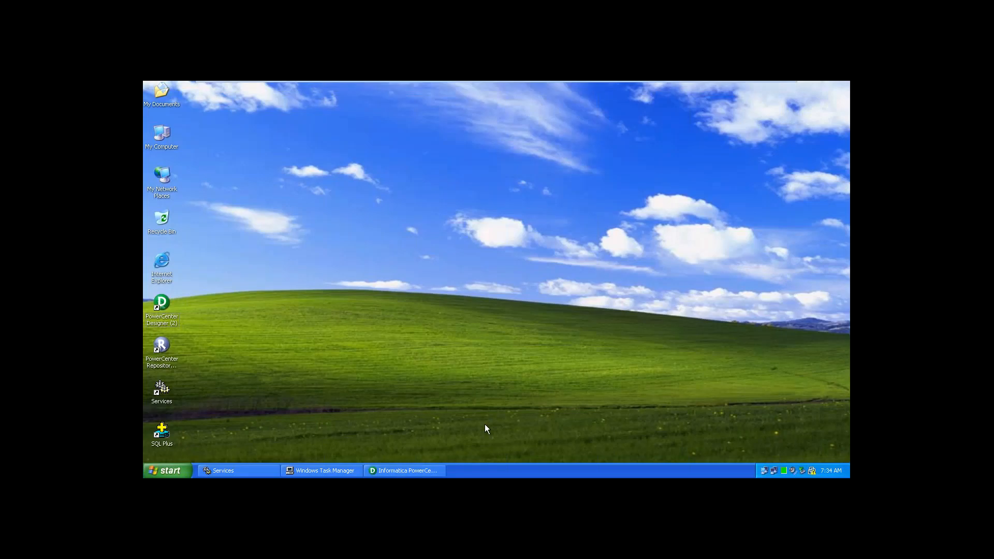
Switch to Informatica PowerCenter Designer and open the connection dialog for the rp_admin repository.
left_click(392, 469)
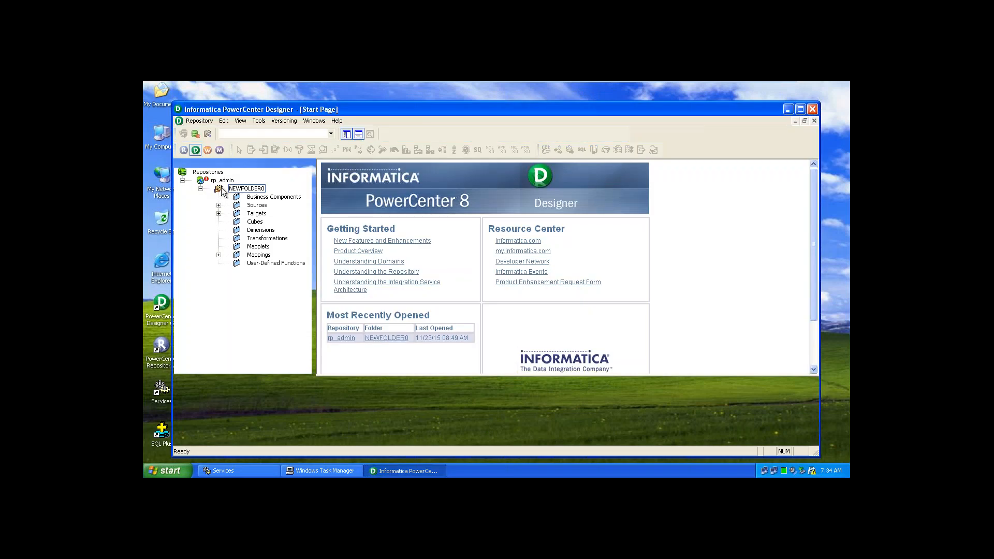
left_click(221, 181)
right_click(221, 182)
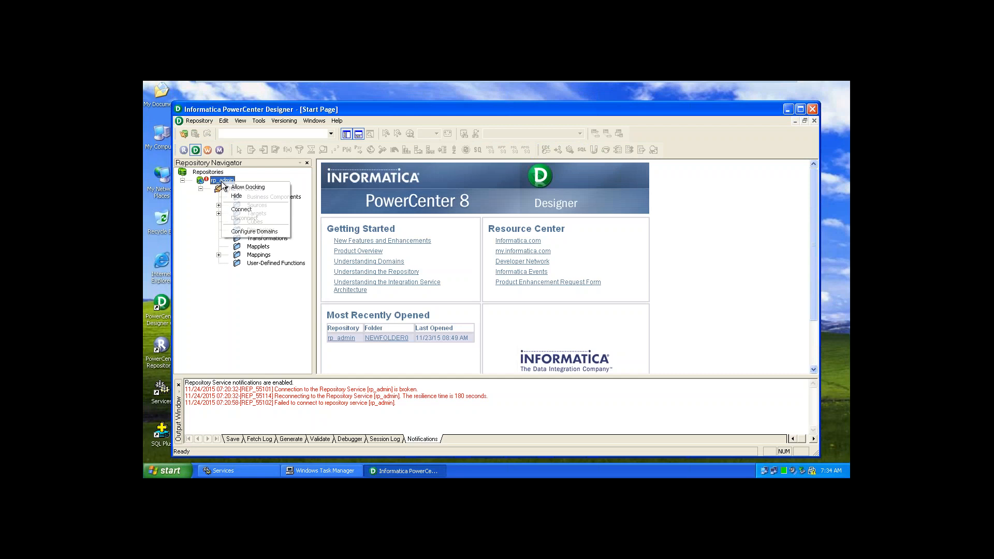
left_click(241, 210)
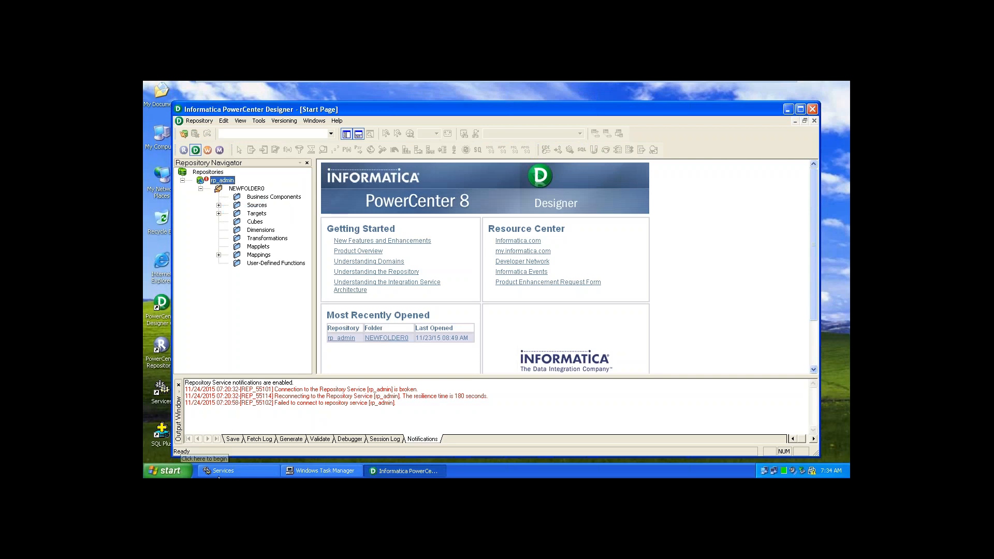
Check the status of Informatica Services 8.6.0 in the Windows Services list, then put that window away.
left_click(180, 470)
left_click(226, 469)
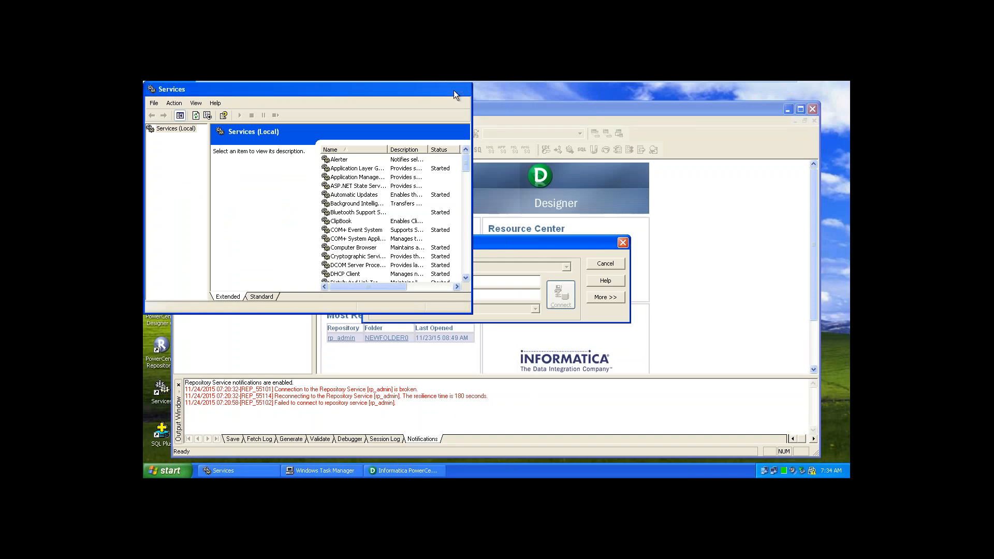
double_click(454, 90)
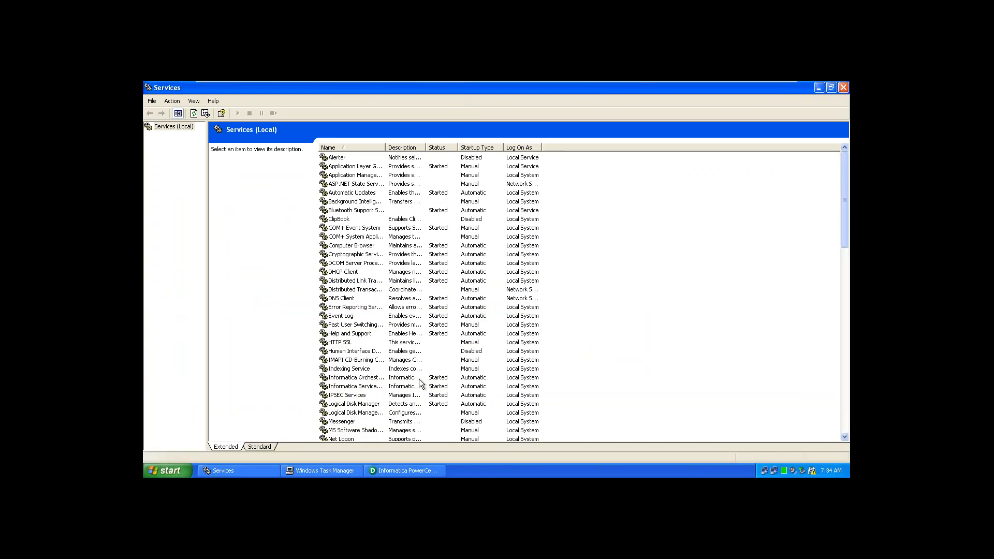
left_click(363, 370)
left_click(356, 387)
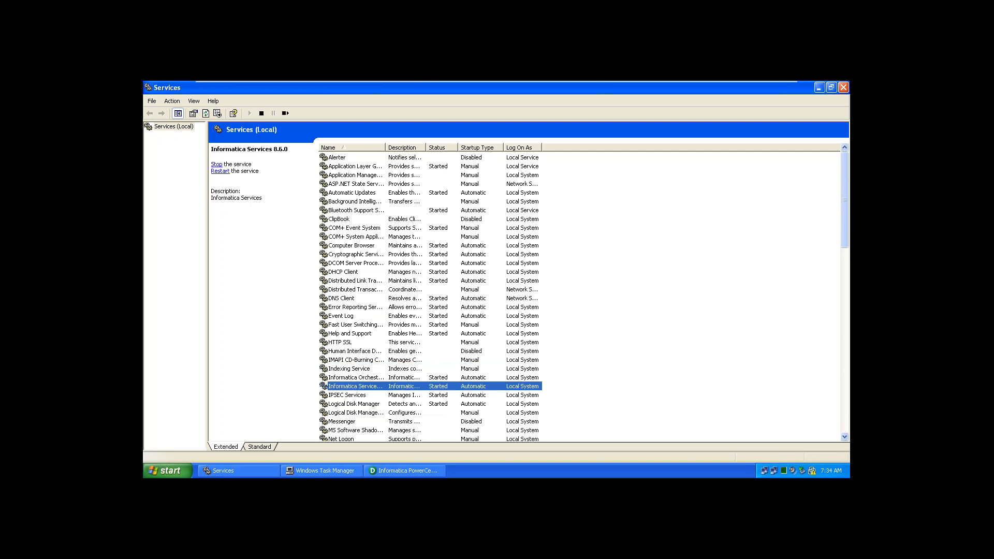
left_click(819, 88)
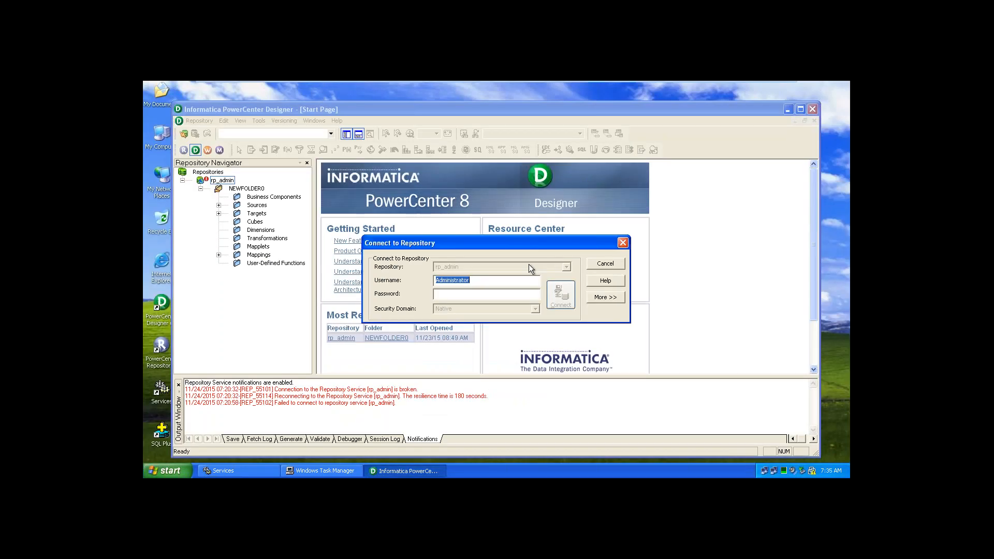
Enter the account password and connect to the rp_admin repository.
left_click(507, 294)
key("ctrl+v")
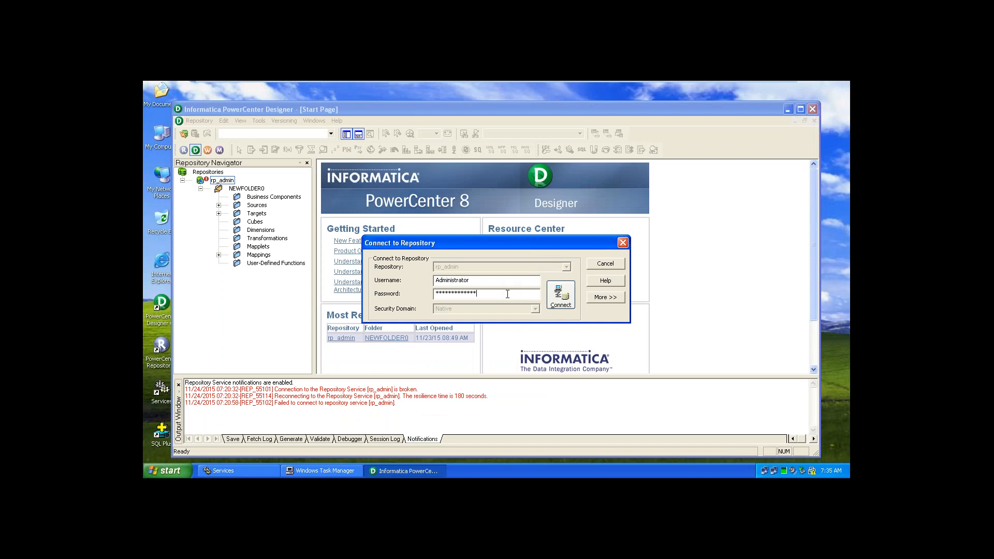
left_click(564, 296)
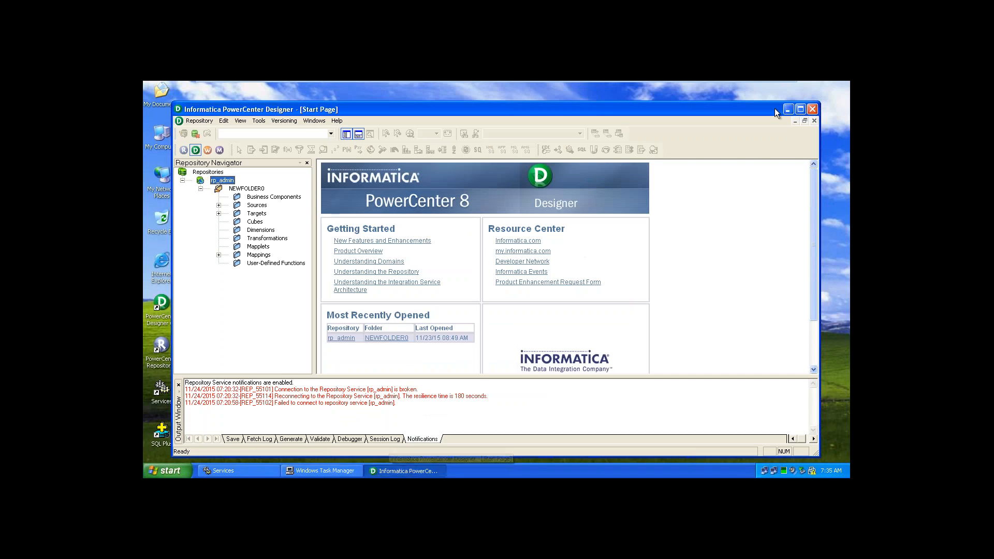
Minimize Designer and create a new folder named "Flat Files" on the desktop.
left_click(788, 109)
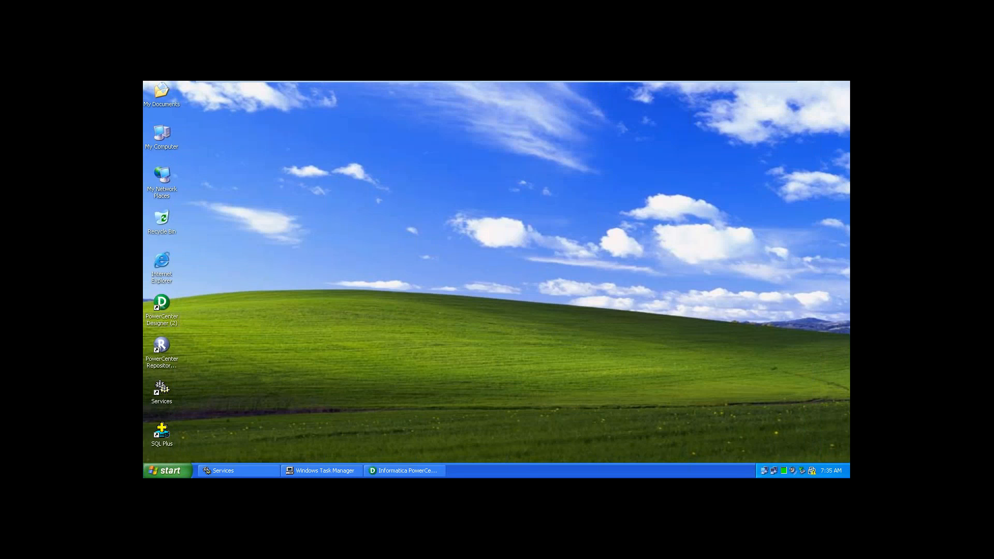
right_click(605, 210)
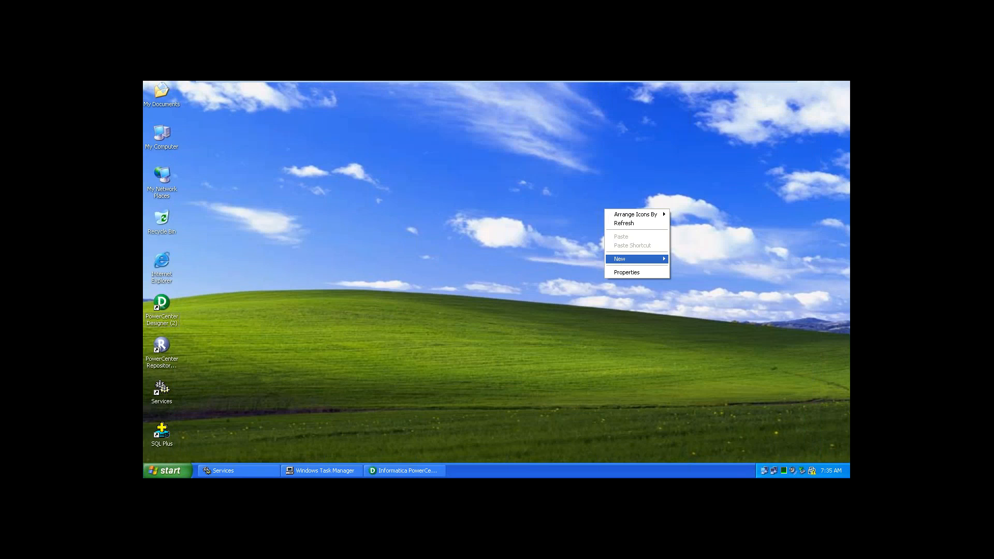
mouse_move(626, 260)
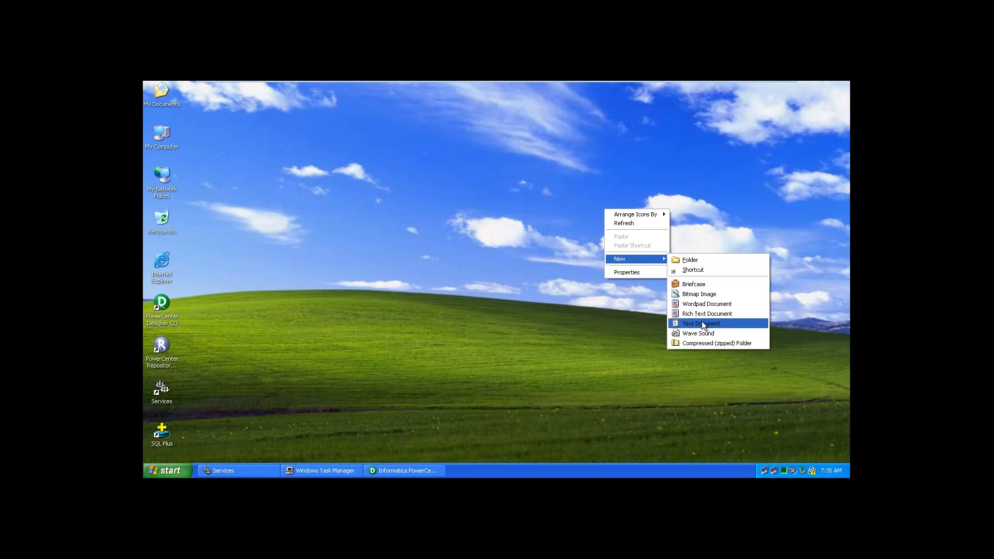
left_click(682, 259)
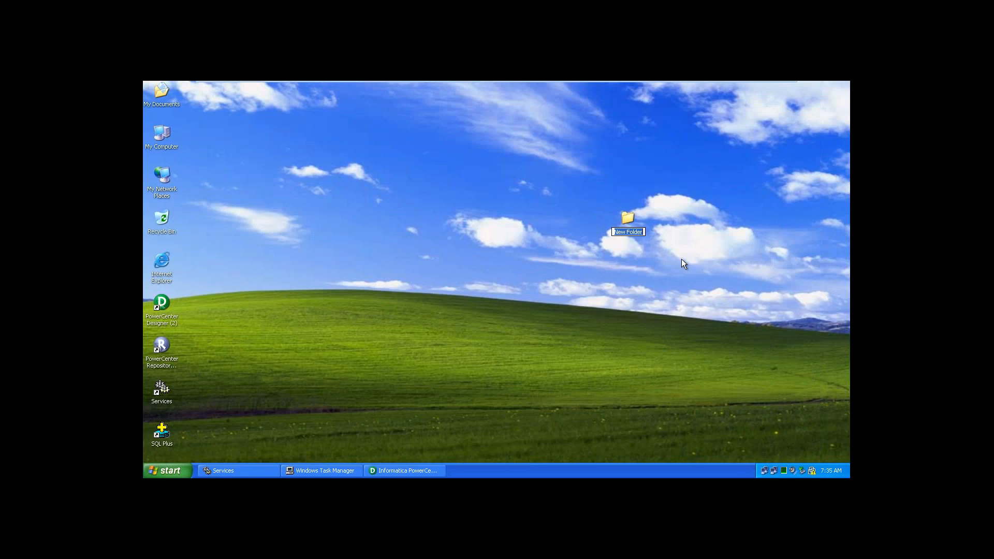
type("T")
type("lat")
type(" F")
type("iles")
key("Return")
Create a new text document named "Customer" inside the Flat Files folder.
double_click(628, 222)
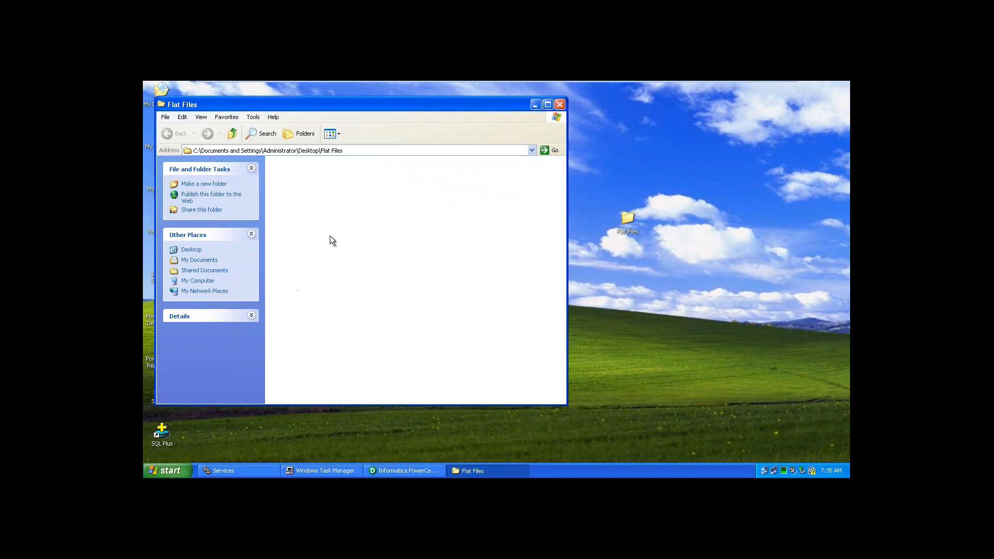
right_click(330, 236)
mouse_move(389, 321)
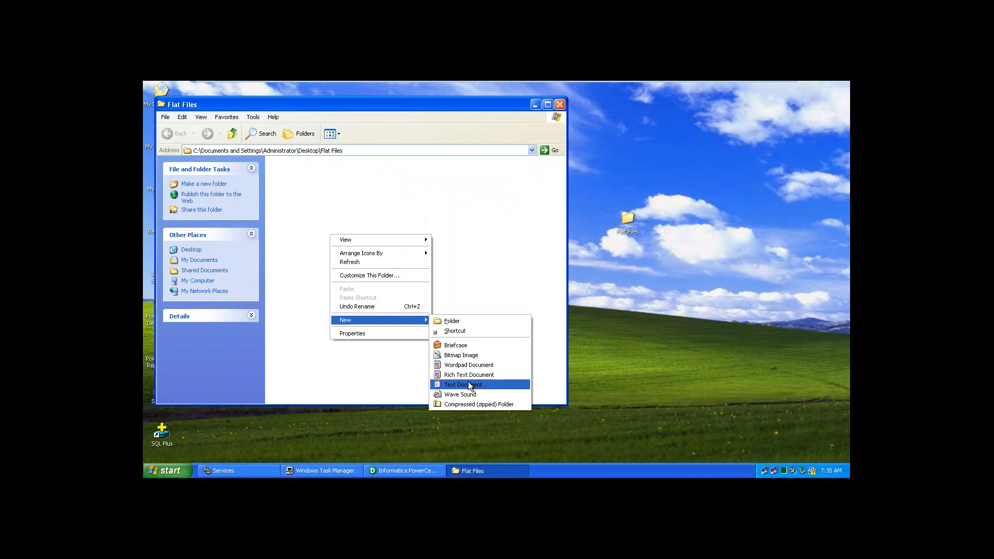
left_click(469, 384)
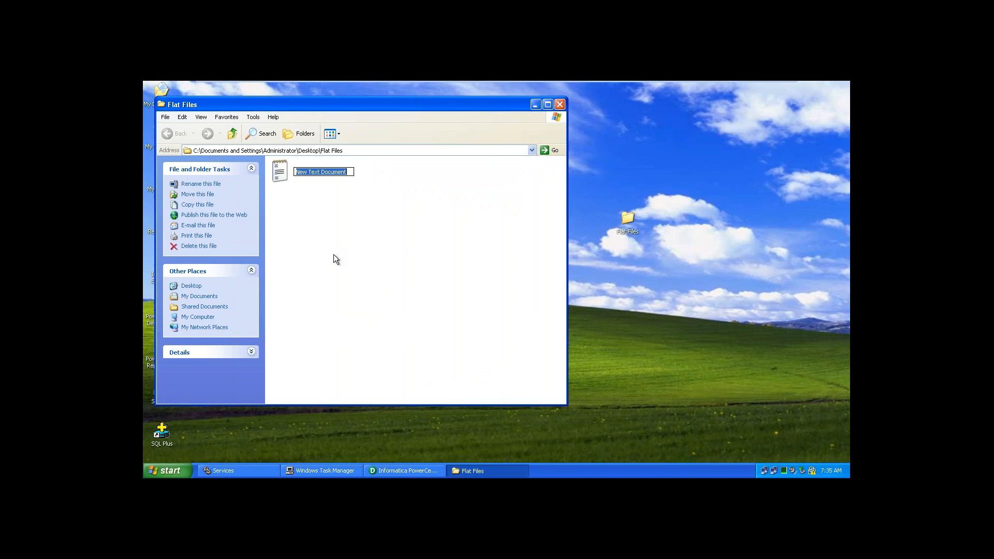
type("Customer")
key("Return")
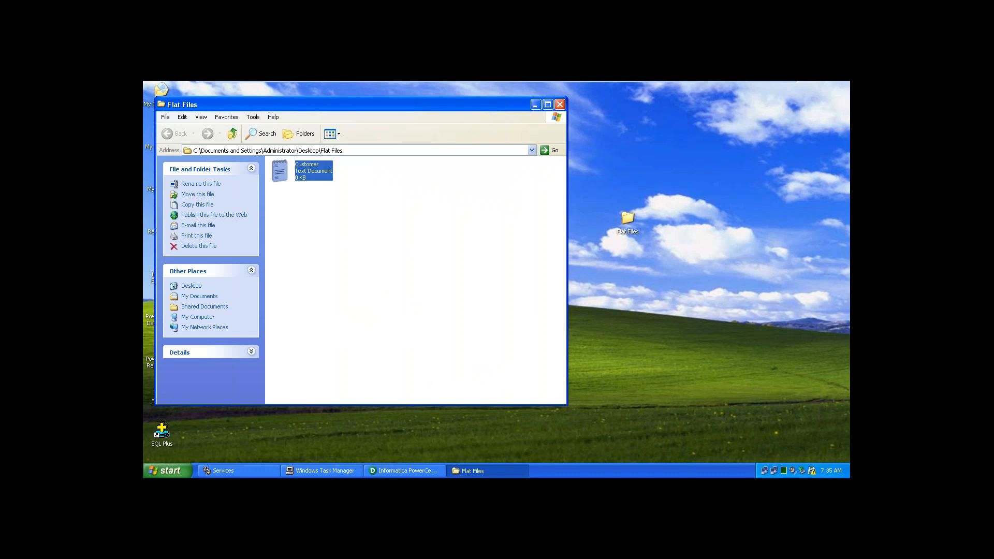
Open the Customer file in Notepad and enter the comma-separated header line "Id,Name,Age,Address,Phno".
double_click(278, 173)
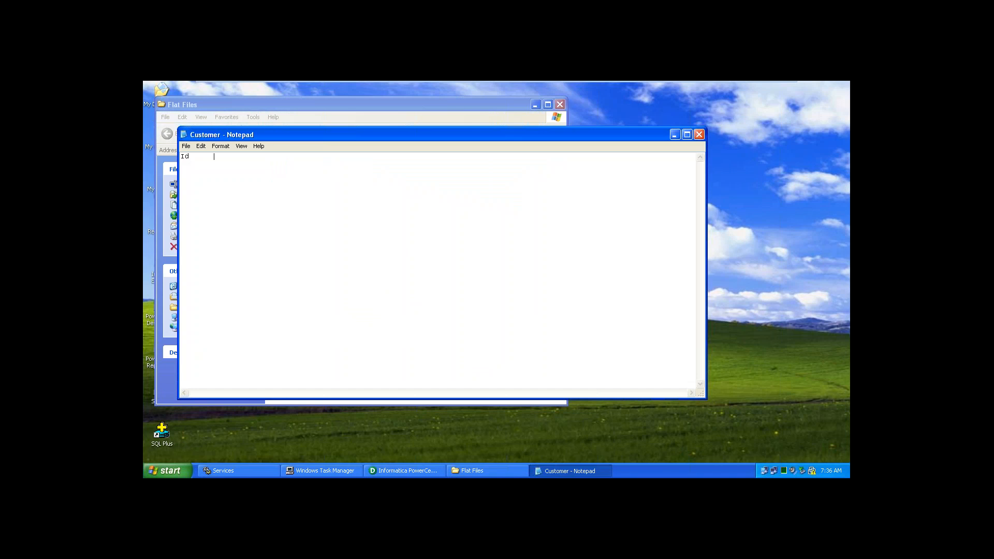
type("Id\tName")
key("BackSpace")
key("BackSpace")
key("BackSpace")
key("BackSpace")
key("BackSpace")
key("BackSpace")
key("BackSpace")
type("I")
type("d,Name")
type(",Age")
type(",Address")
type(",Phno ")
Add the first comma-separated record with Id 1, the customer's name, age 24, address Delhi and a phone number.
type("1")
type(",Neha")
type(",2")
type("4")
type(",Delhi")
type(",1234")
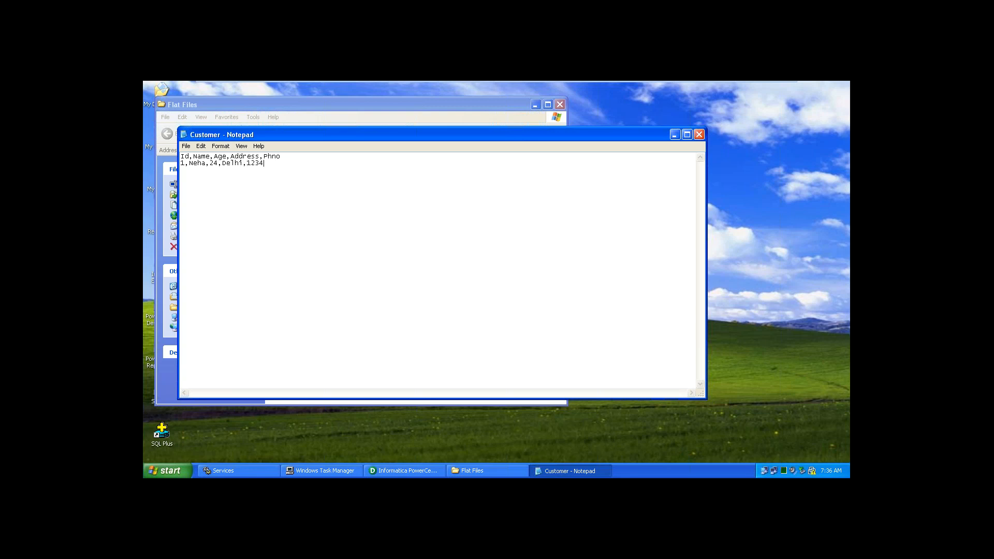
Add the second record on a new line with Id 2, the customer's name, age 25, address Hyderabad and a phone number.
key("Return")
type("2")
type(",Dinesh")
type(",2")
type("5,Hyderabad,")
type("12345 ")
Add the third record with Id 3, the customer's name, age 24, address Dubai and a phone number.
type("3")
type(",As")
type("ma")
type(",2")
type("4")
type(",Dubai")
type(",")
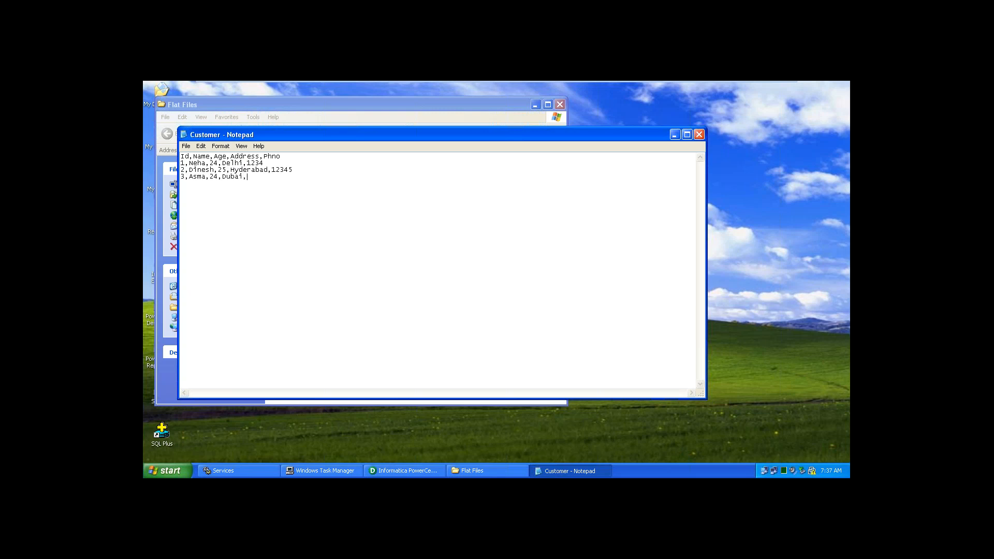
type("2345")
Add the fourth record with Id 4, name "abc", age 22, address Delhi and a phone number.
type("ab")
type("22,de\\")
key("BackSpace")
key("BackSpace")
type("Delhi,3456")
Save and close the Customer file, then minimize the Flat Files folder window.
left_click(187, 147)
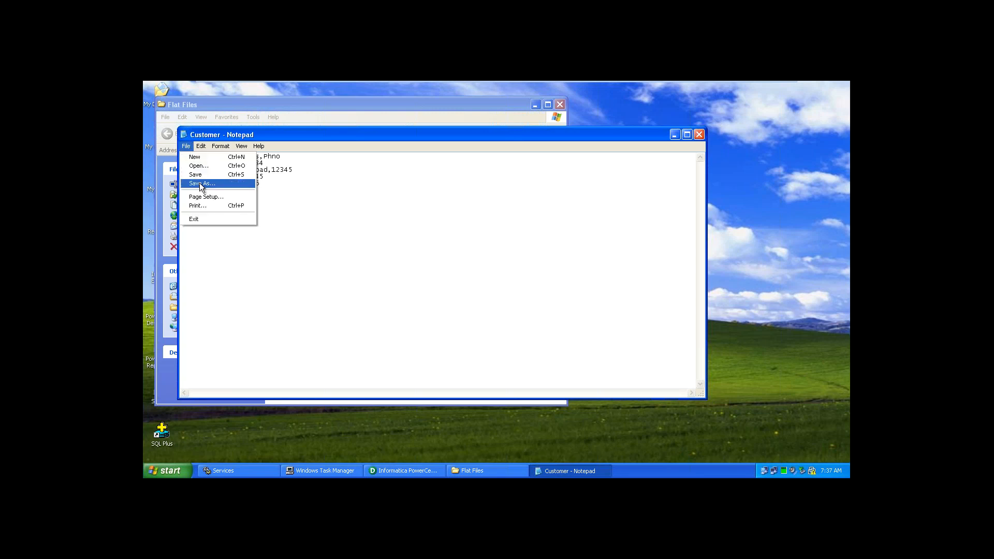
left_click(201, 176)
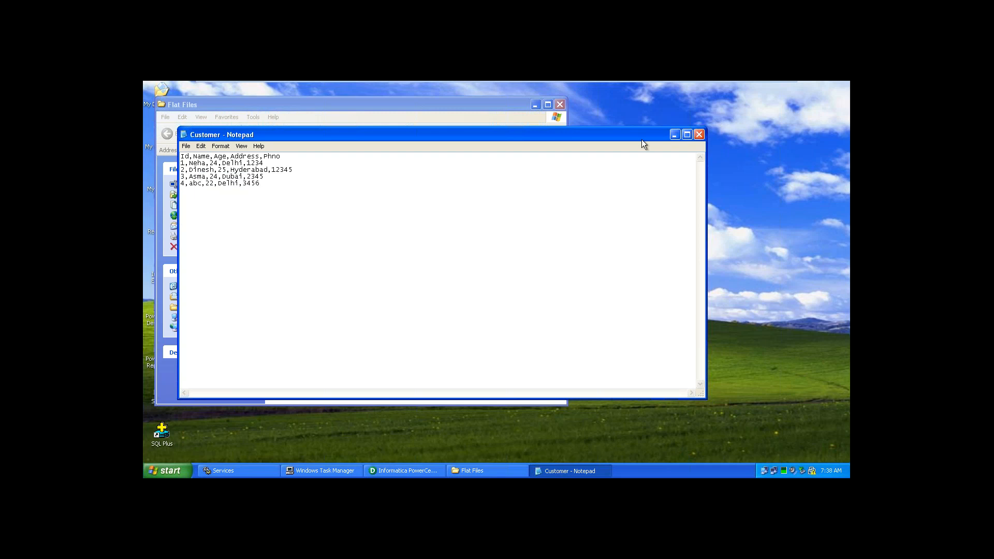
left_click(699, 136)
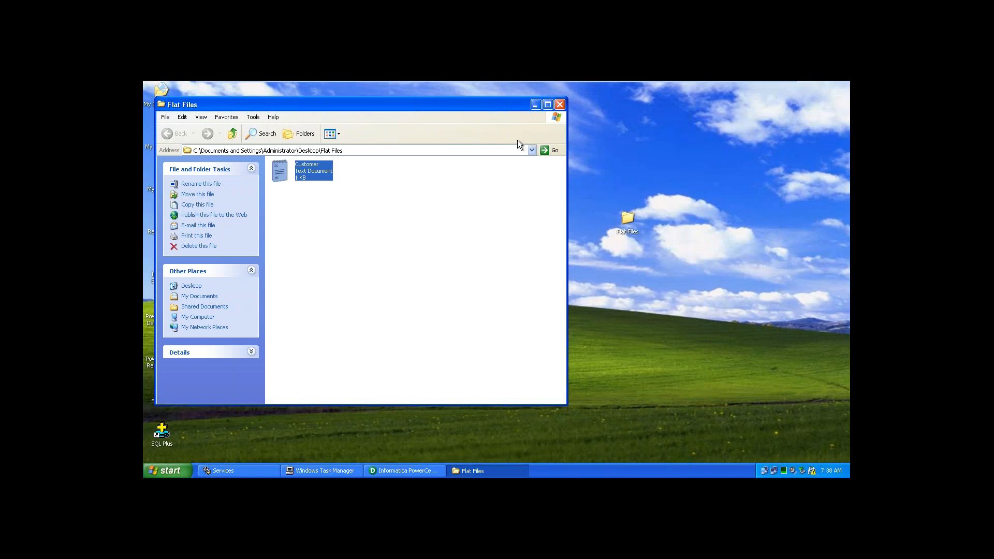
left_click(535, 107)
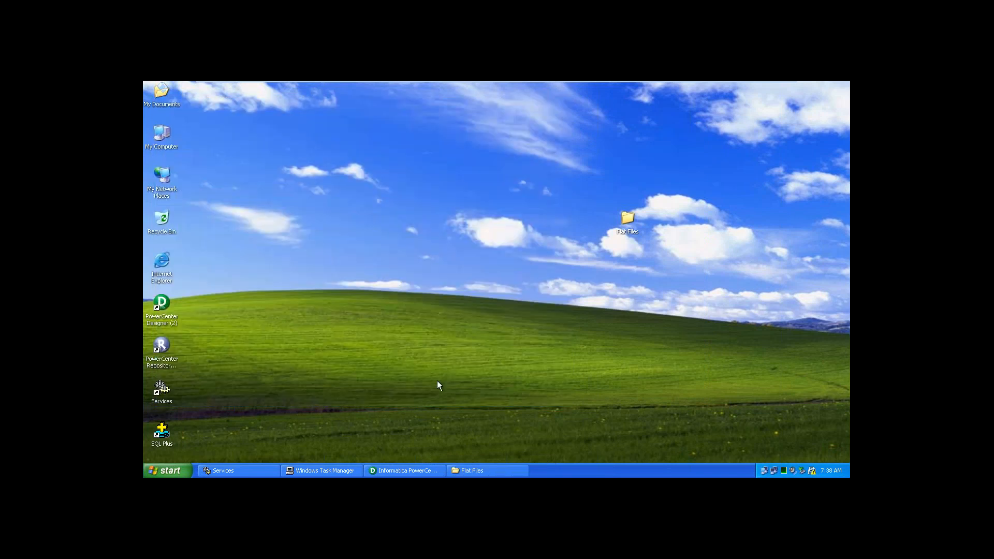
Switch back to PowerCenter Designer, expand the Mappings node and open the NEWFOLDER0 folder.
left_click(407, 471)
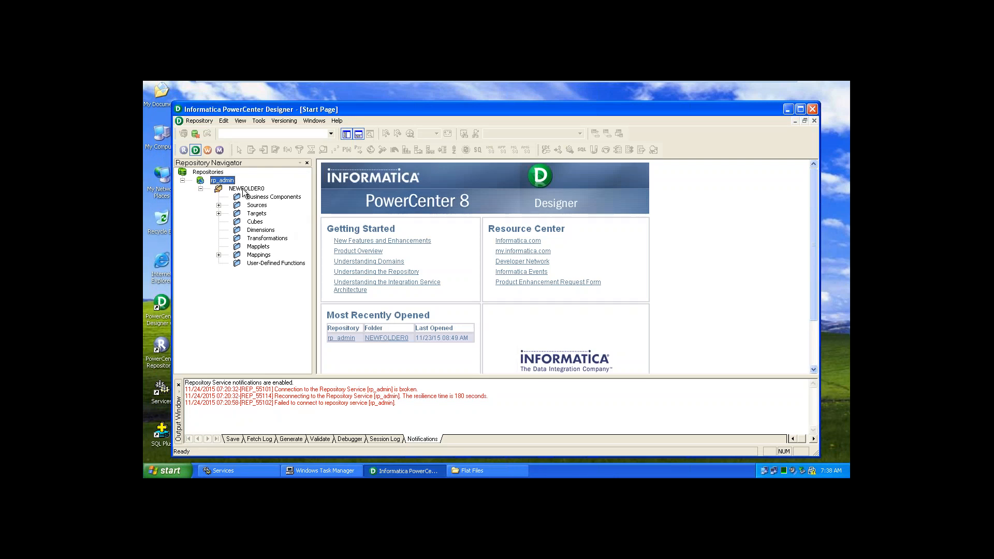
left_click(219, 256)
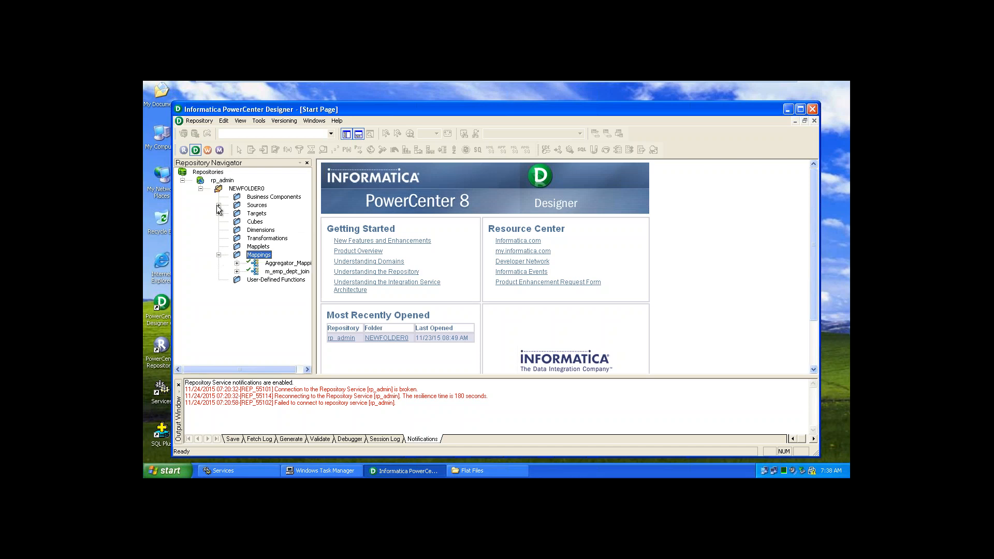
left_click(221, 189)
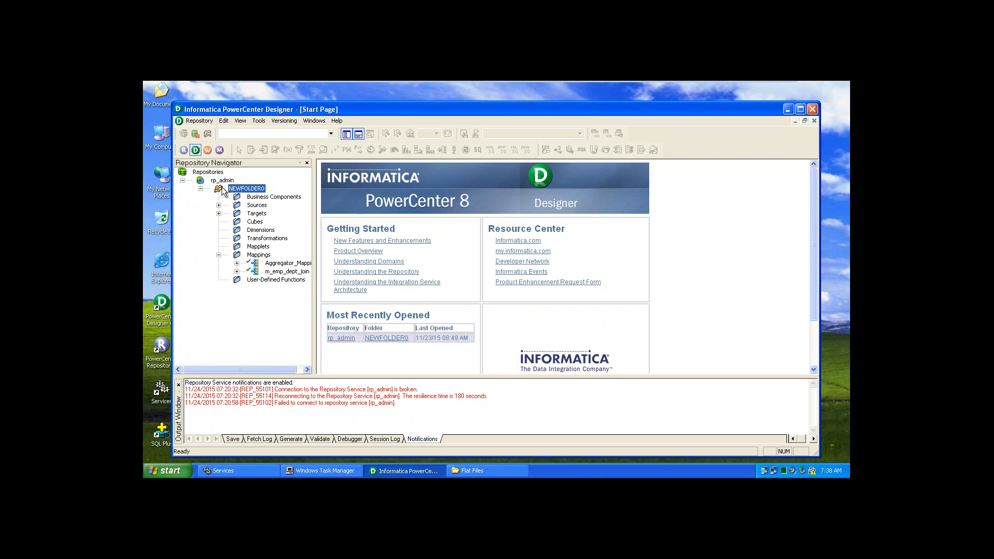
right_click(220, 190)
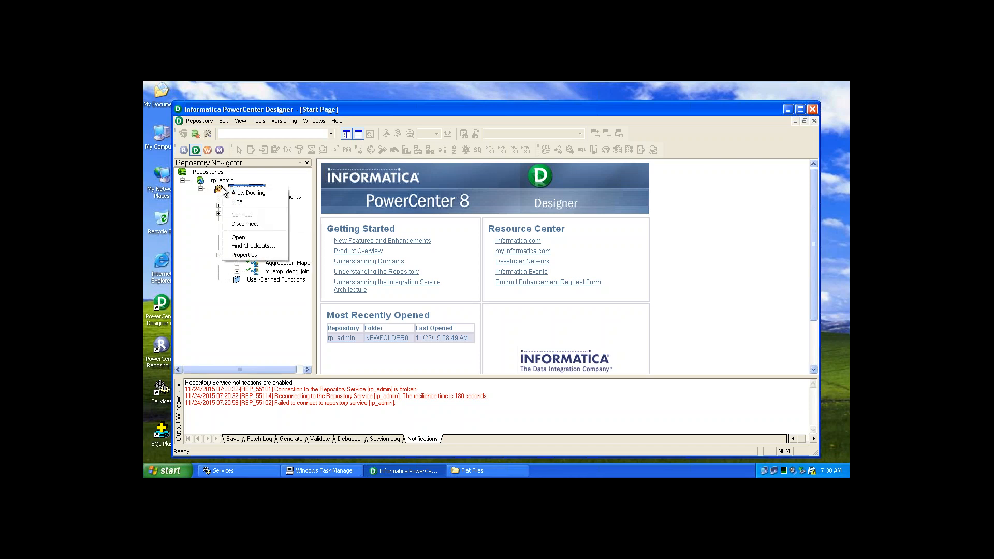
left_click(247, 234)
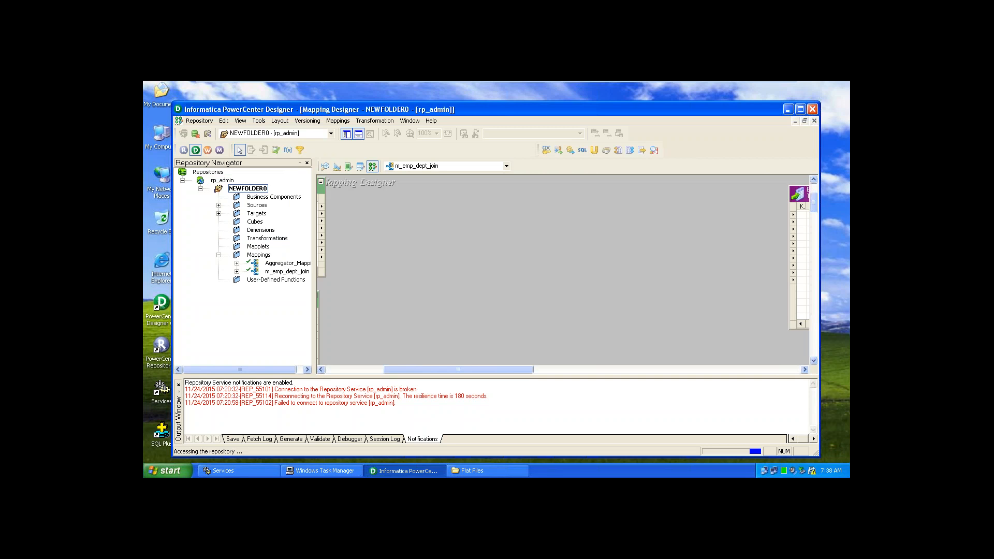
Close the m_emp_dept_join mapping and clear all objects from the Source Analyzer workspace.
left_click(337, 121)
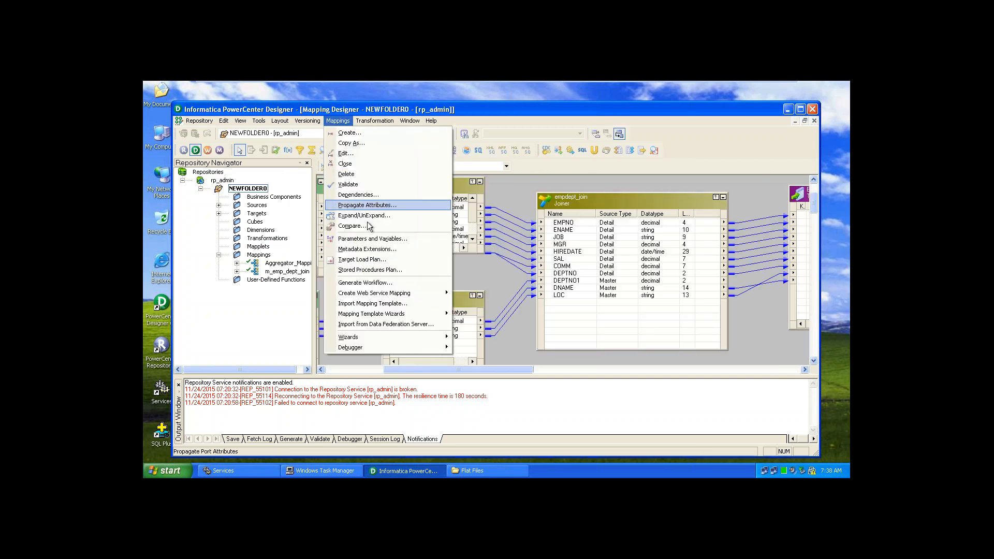
left_click(363, 165)
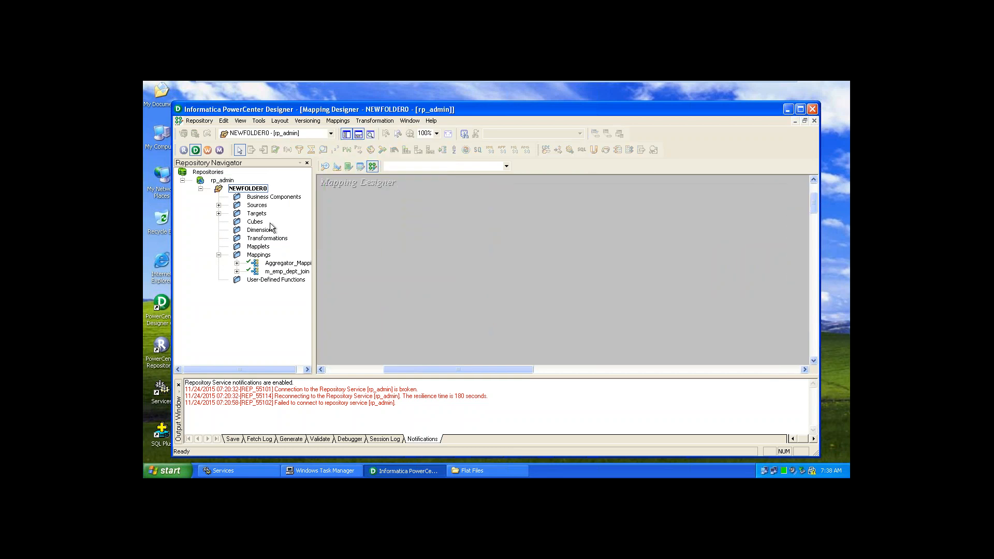
left_click(324, 167)
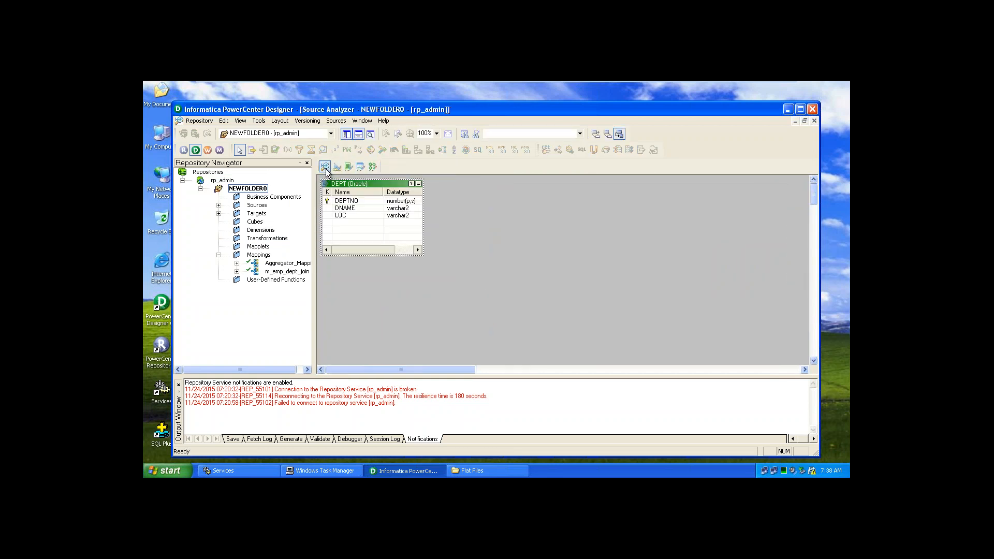
right_click(480, 246)
left_click(502, 264)
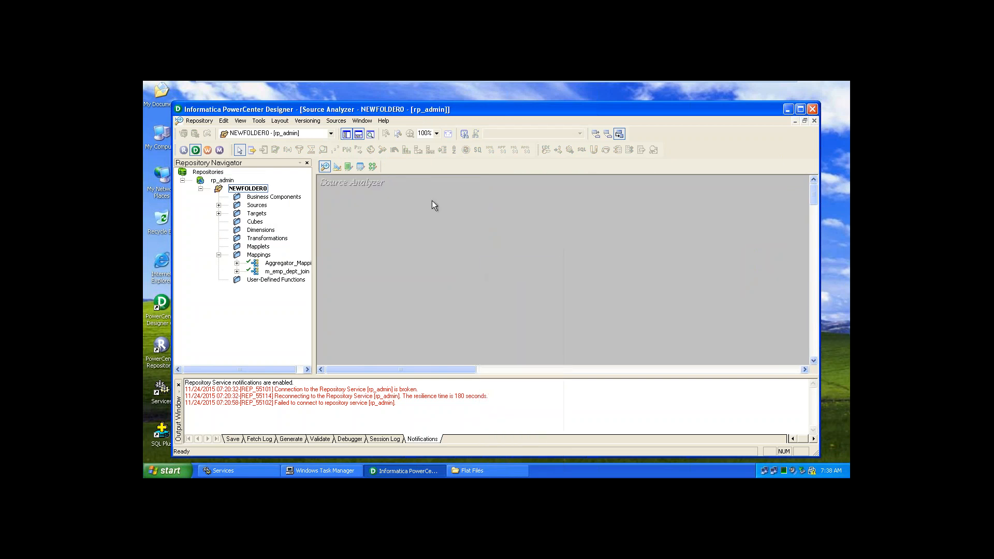
Start a flat-file source import of the Customer file from the desktop's Flat Files folder, showing all file types.
left_click(334, 120)
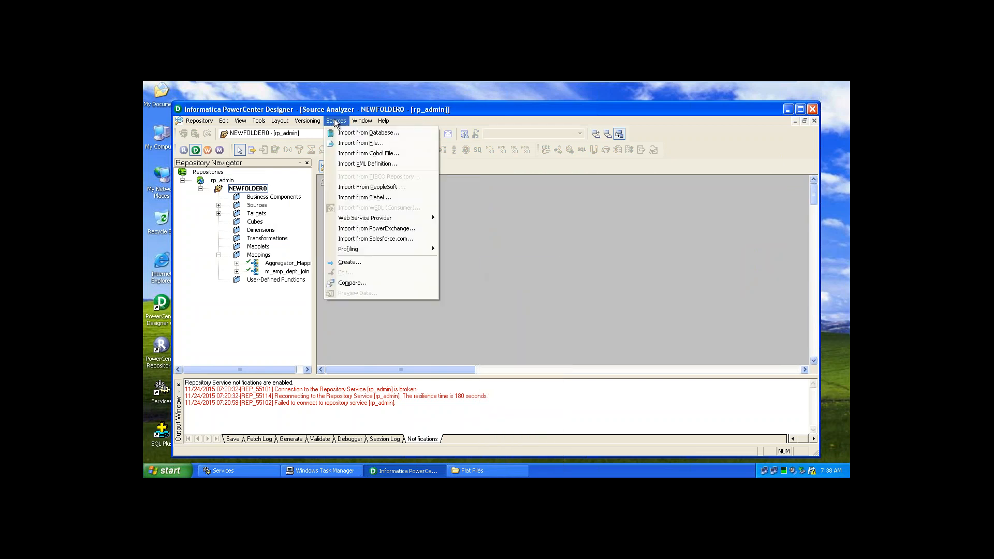
left_click(342, 143)
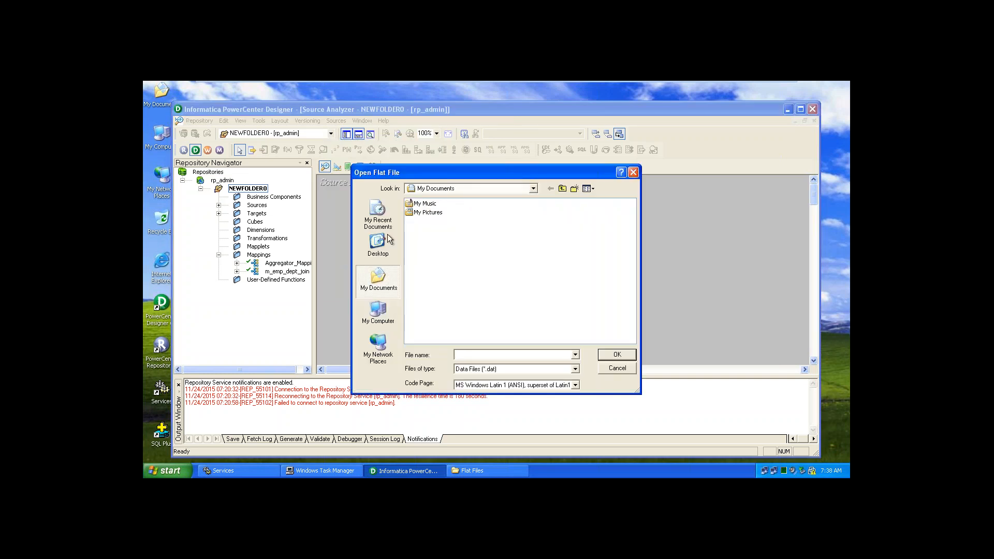
left_click(386, 256)
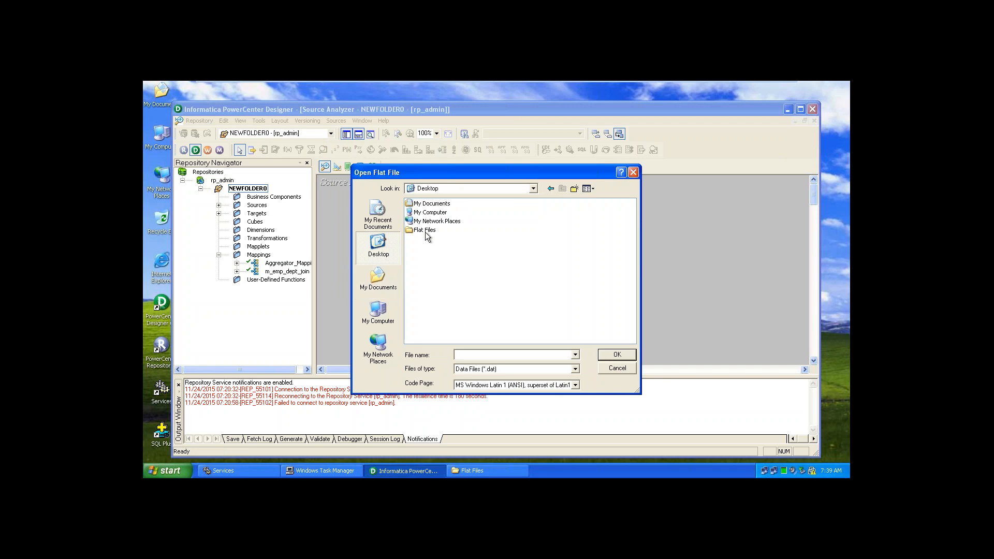
double_click(425, 230)
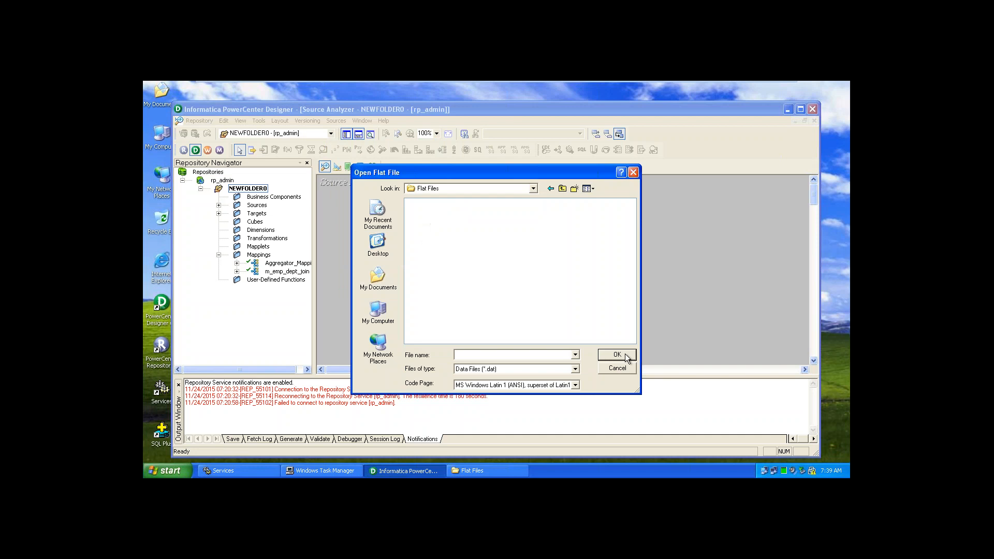
left_click(575, 369)
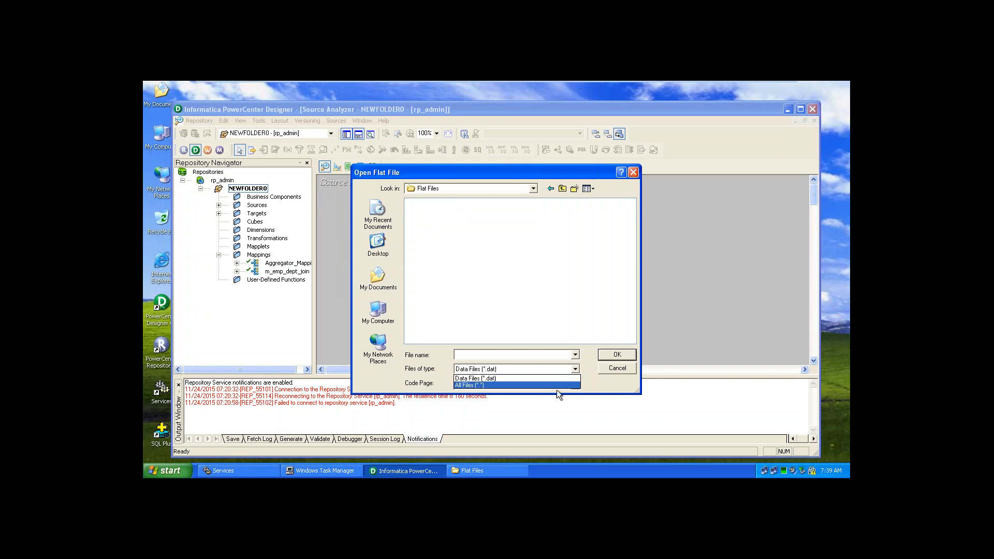
left_click(557, 386)
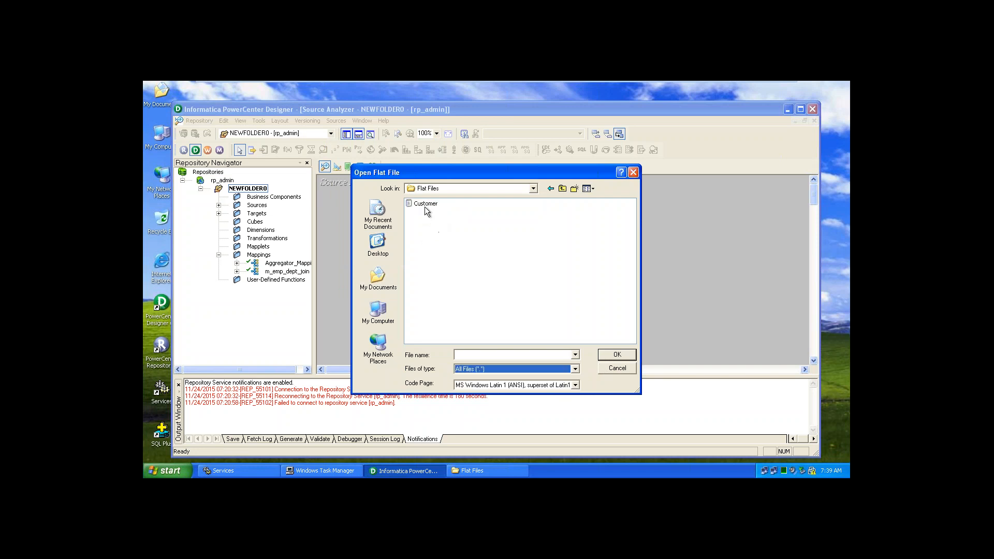
double_click(425, 204)
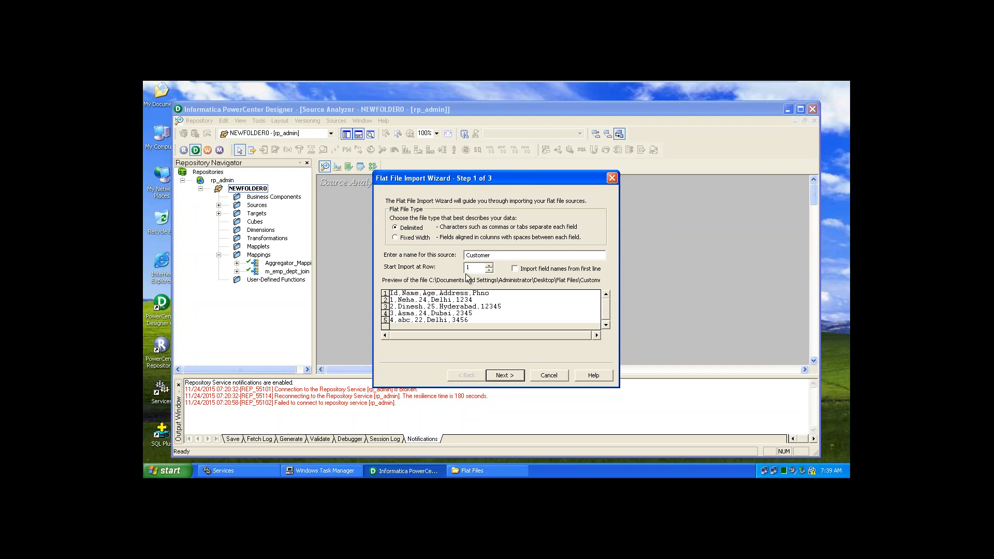
Try starting the import at rows 2, 3 and 4 with field names from the first line, and clear that option again.
left_click(489, 265)
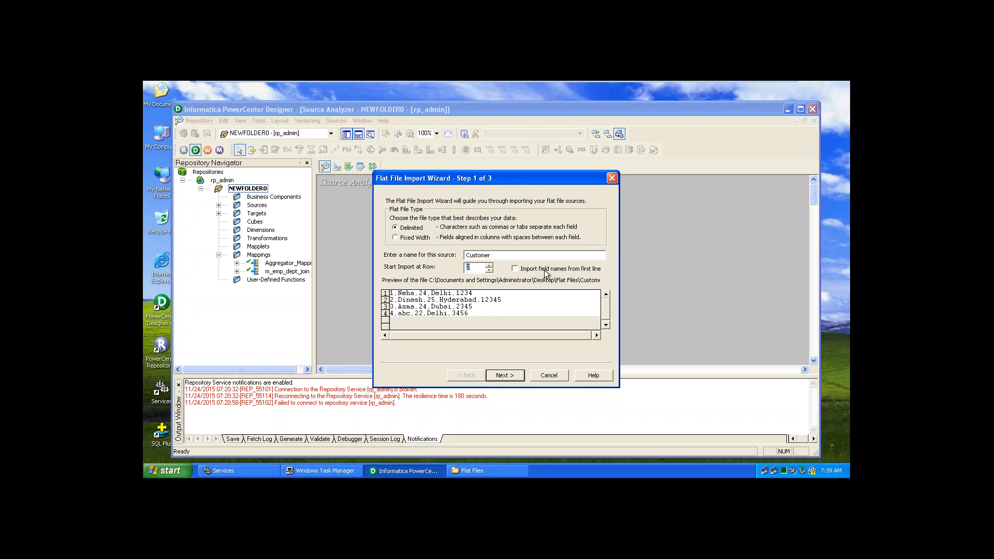
left_click(515, 268)
left_click(489, 265)
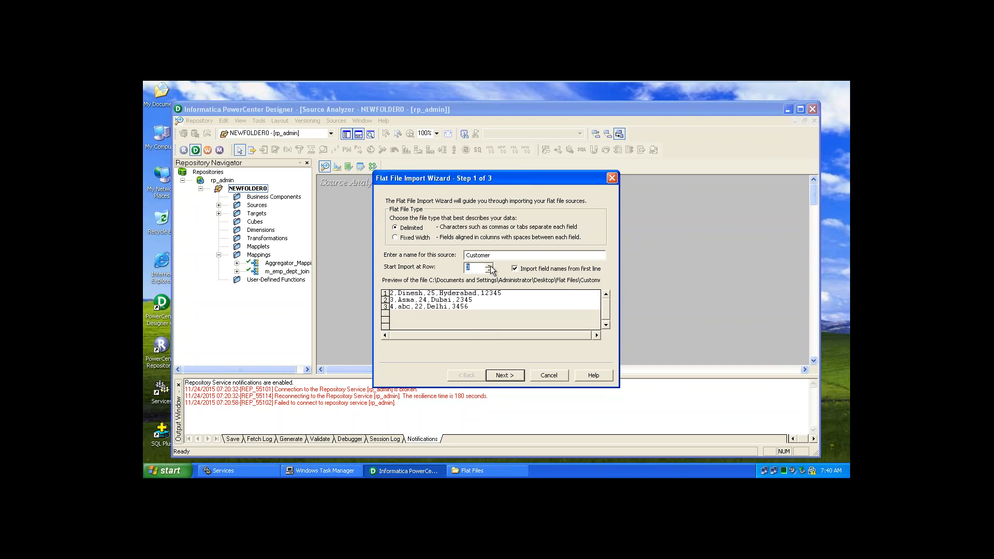
left_click(489, 265)
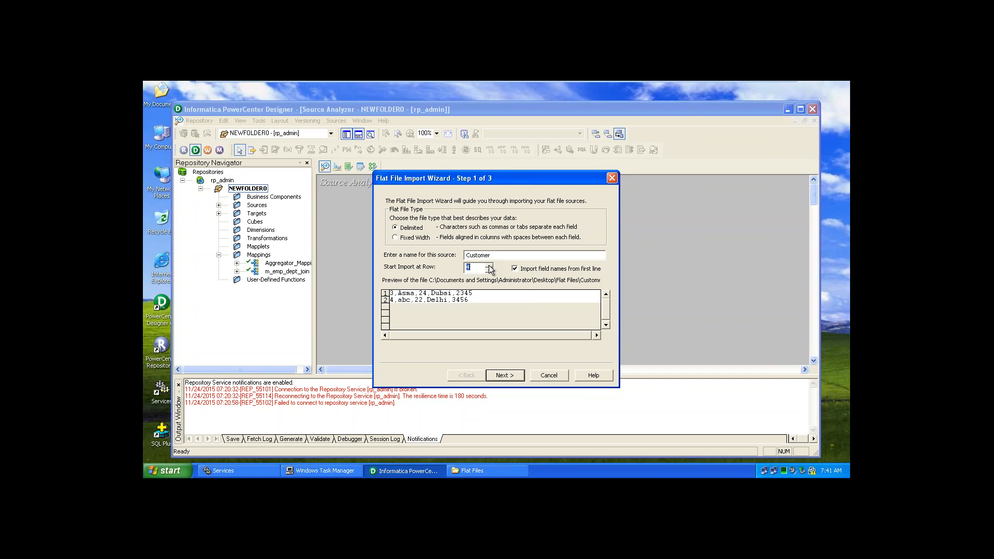
left_click(488, 270)
left_click(489, 269)
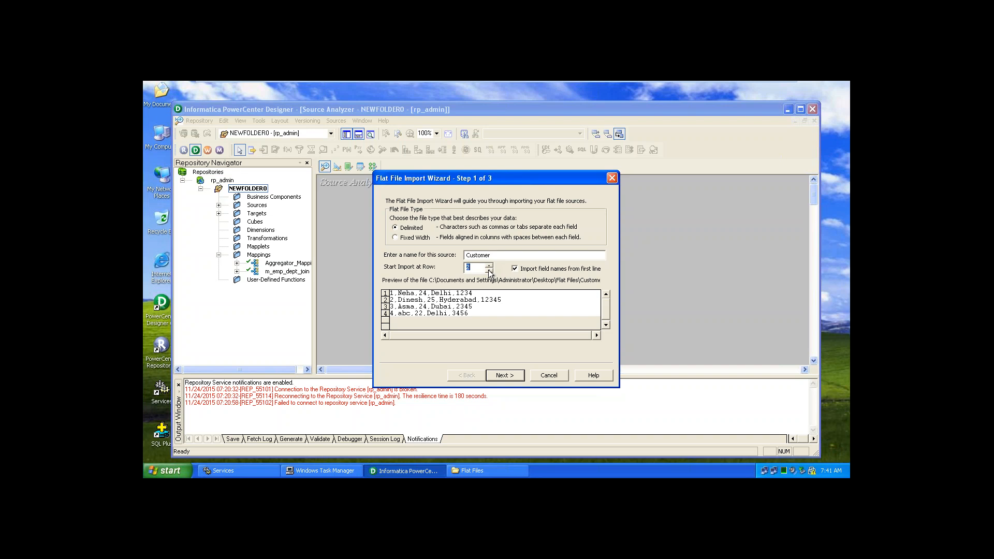
left_click(515, 269)
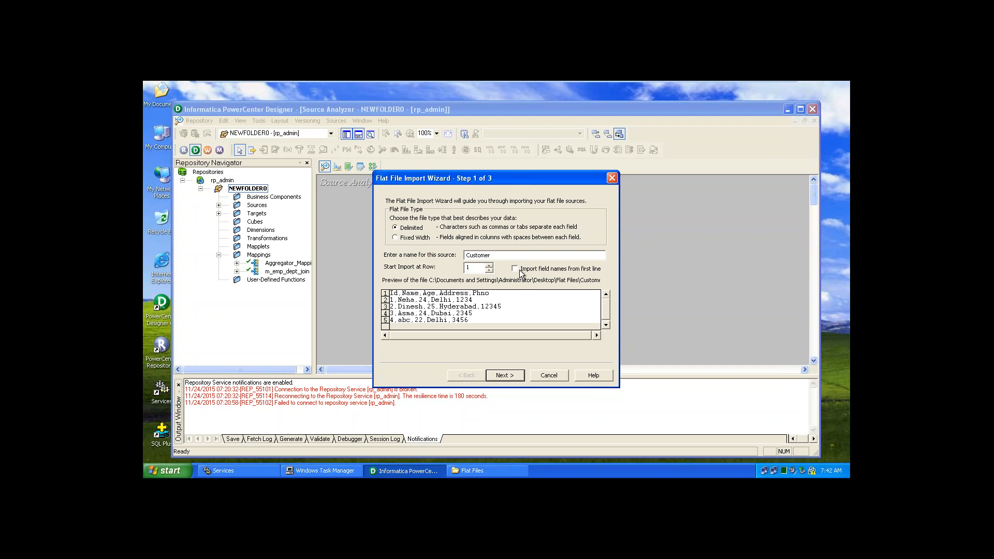
Enable importing field names from the first line, and proceed to the column definitions with comma as the only delimiter.
left_click(514, 269)
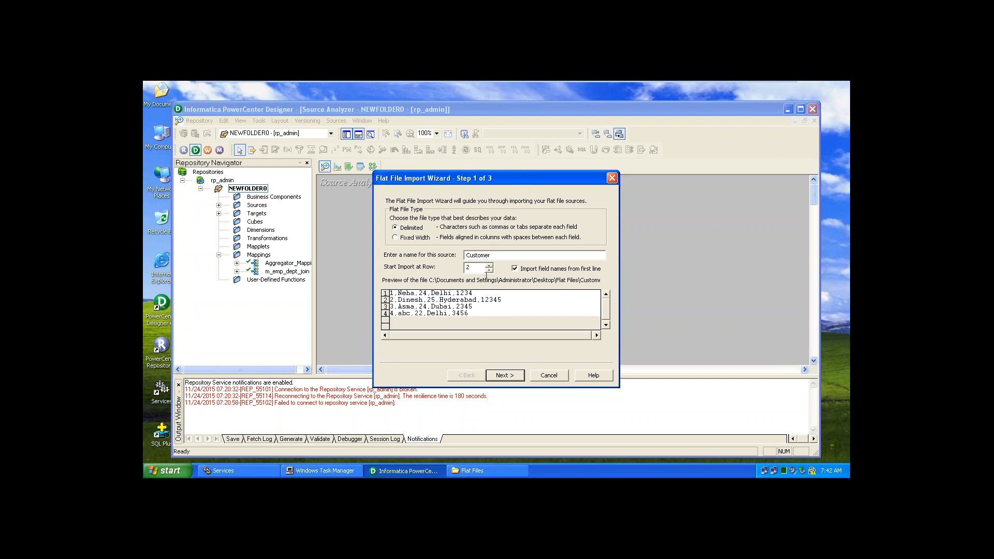
left_click(511, 377)
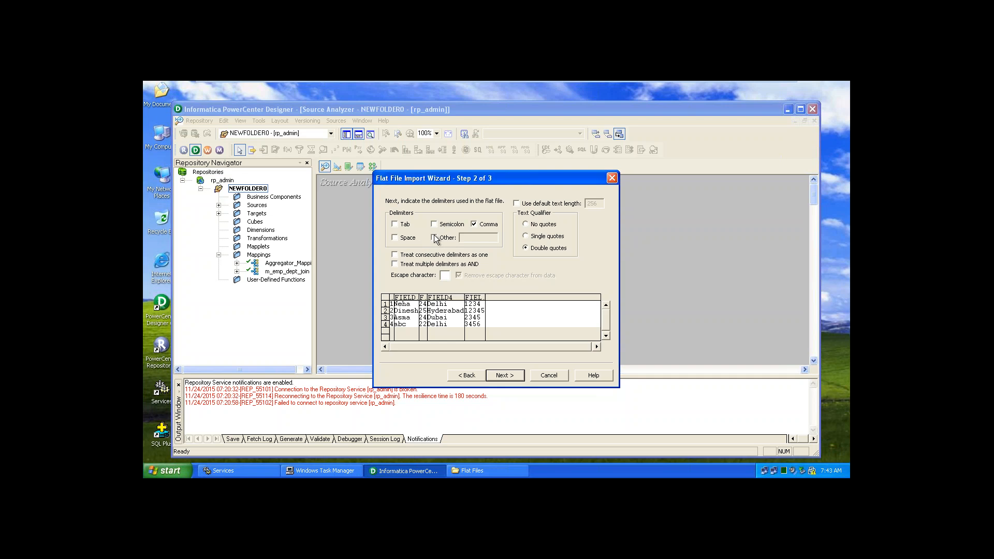
left_click(434, 238)
left_click(435, 238)
left_click(505, 375)
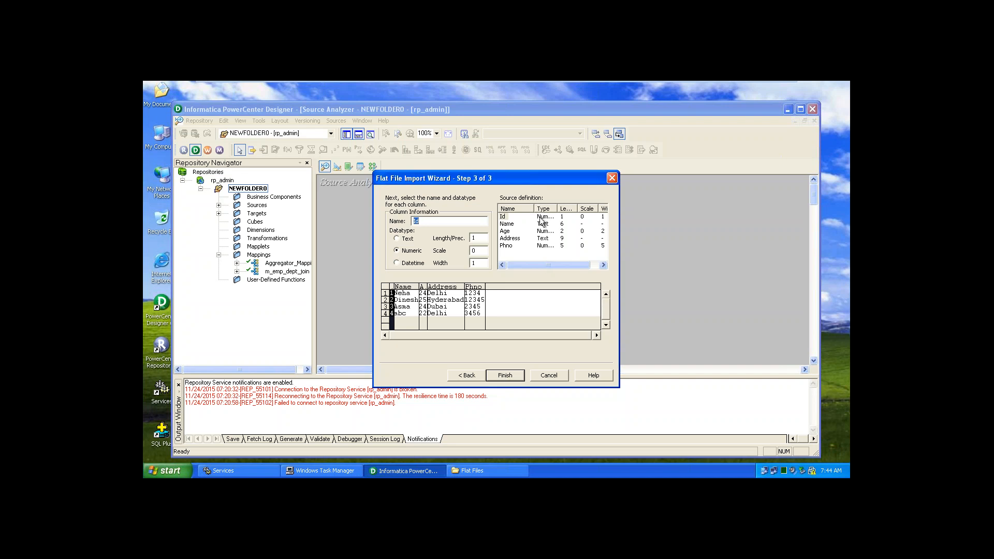
Review the datatype and length of the Name, Age, Address and Phno columns in the source definition.
left_click(563, 220)
left_click(505, 226)
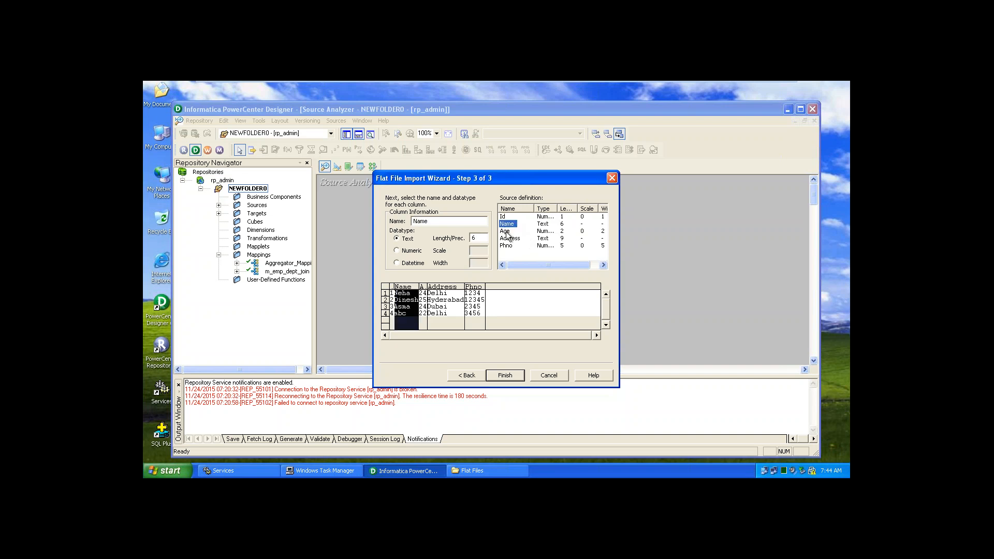
left_click(506, 233)
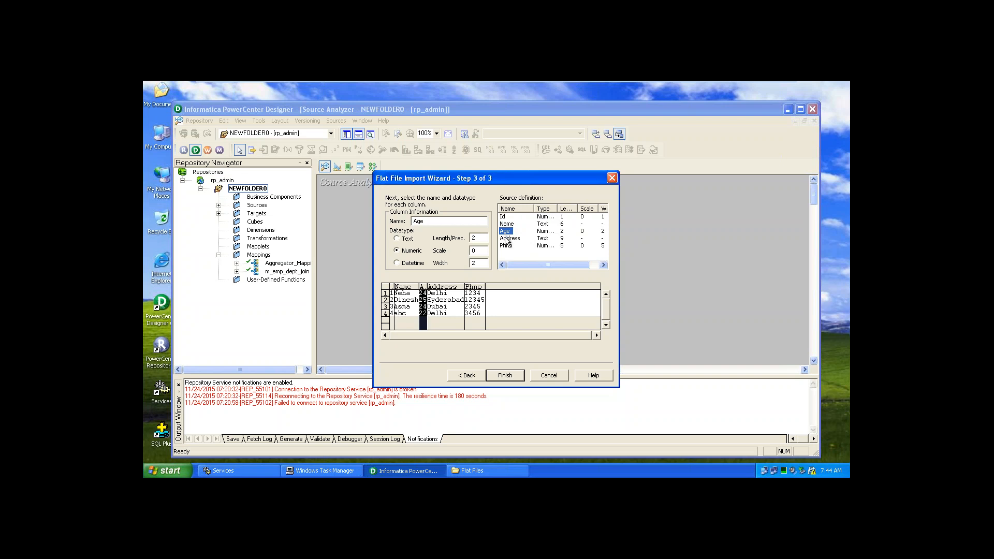
left_click(506, 240)
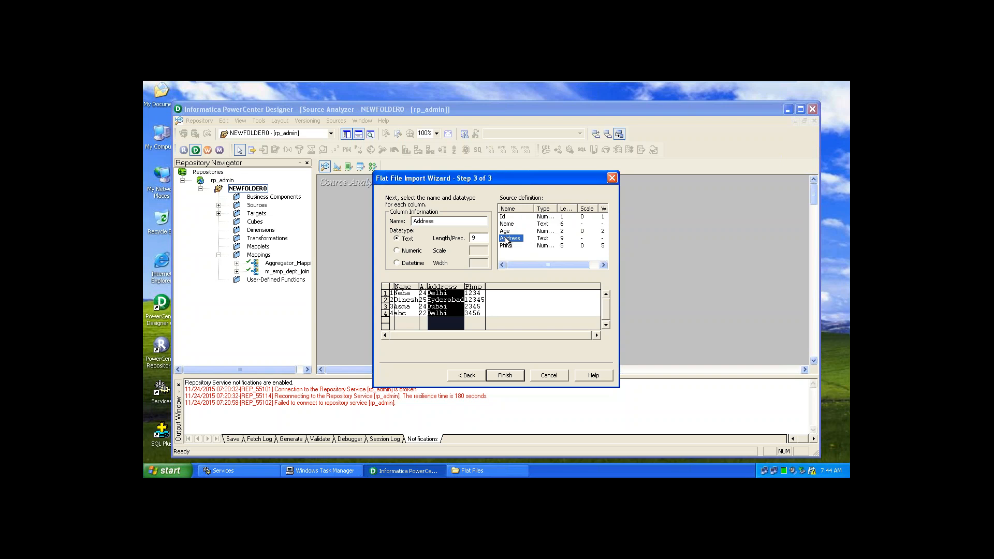
left_click(505, 246)
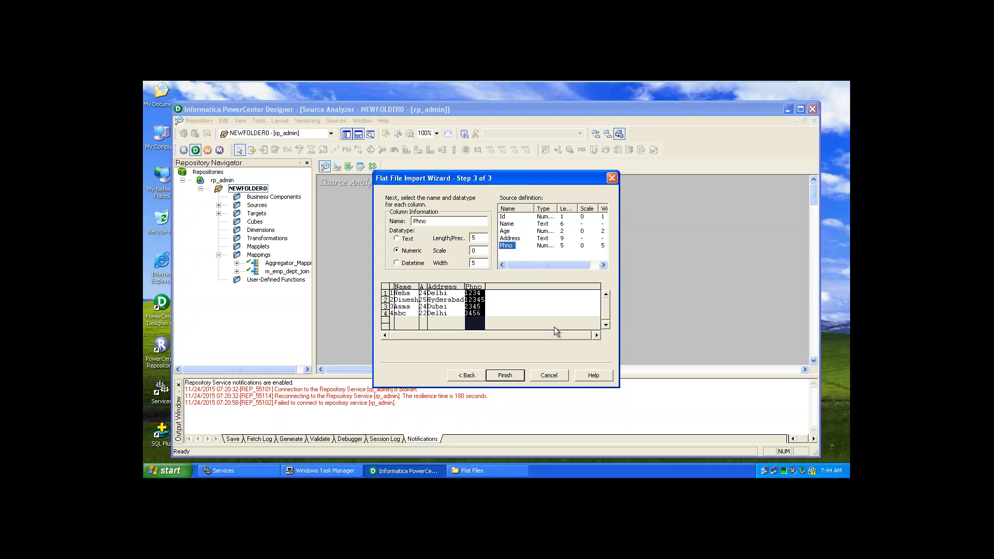
left_click(434, 318)
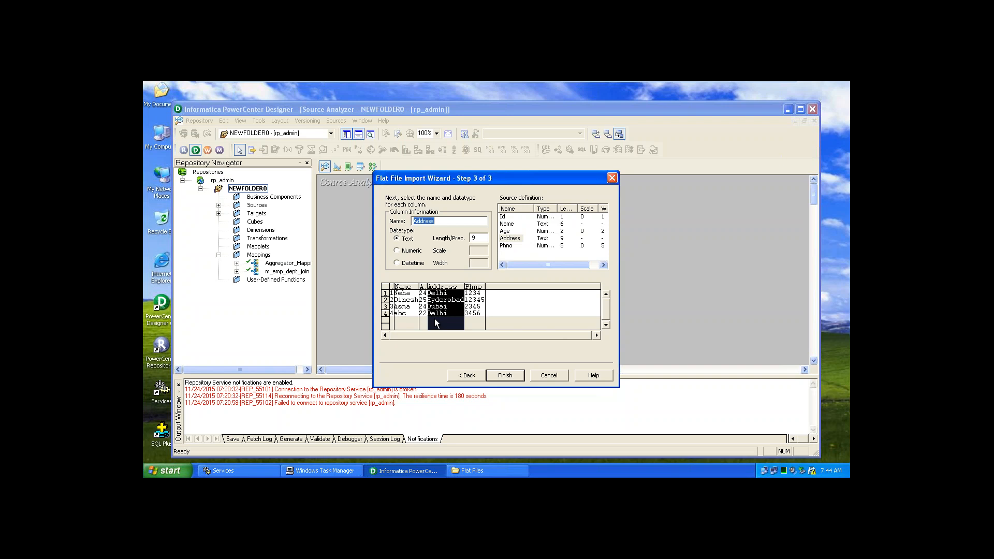
Try single quotes as the text qualifier, check the column definitions, and switch back to double quotes.
left_click(462, 375)
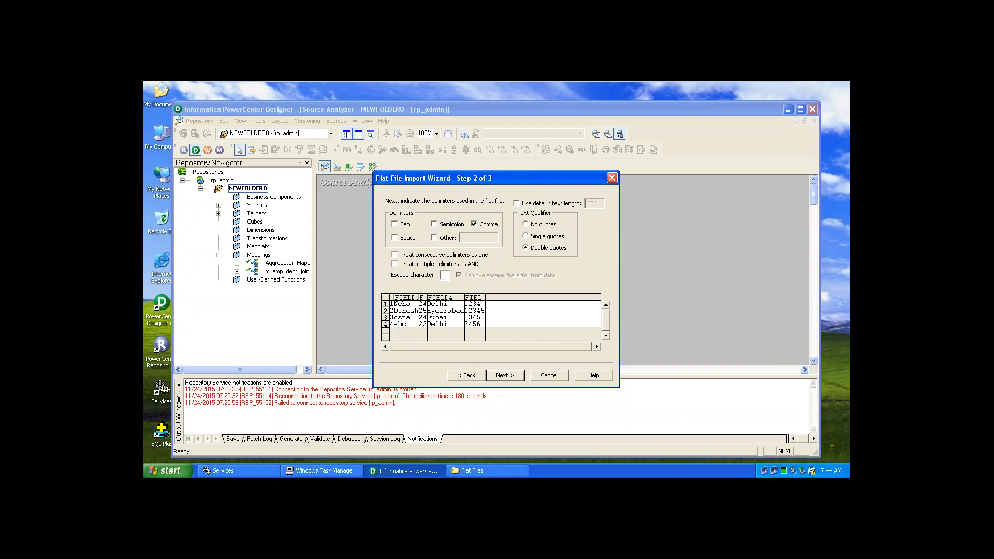
left_click(503, 376)
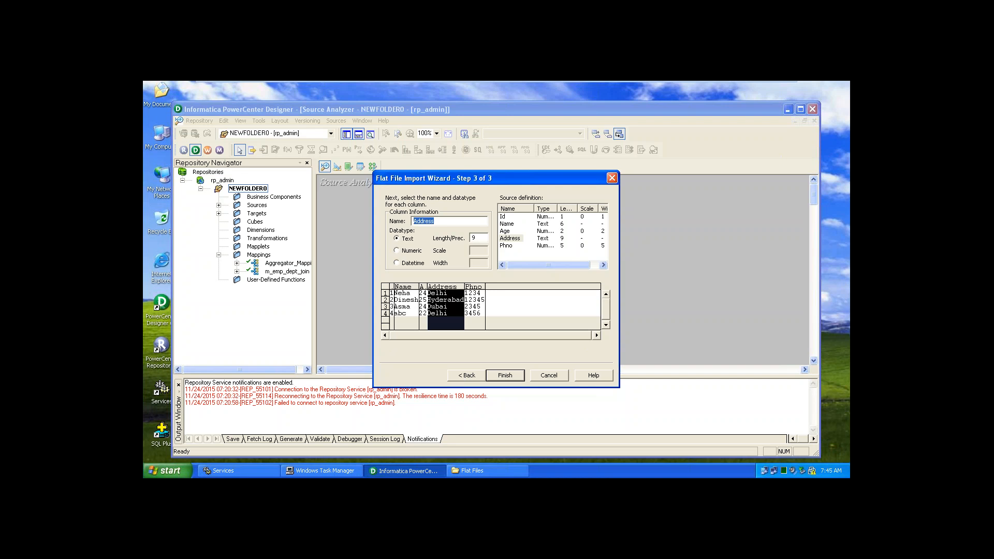
left_click(469, 376)
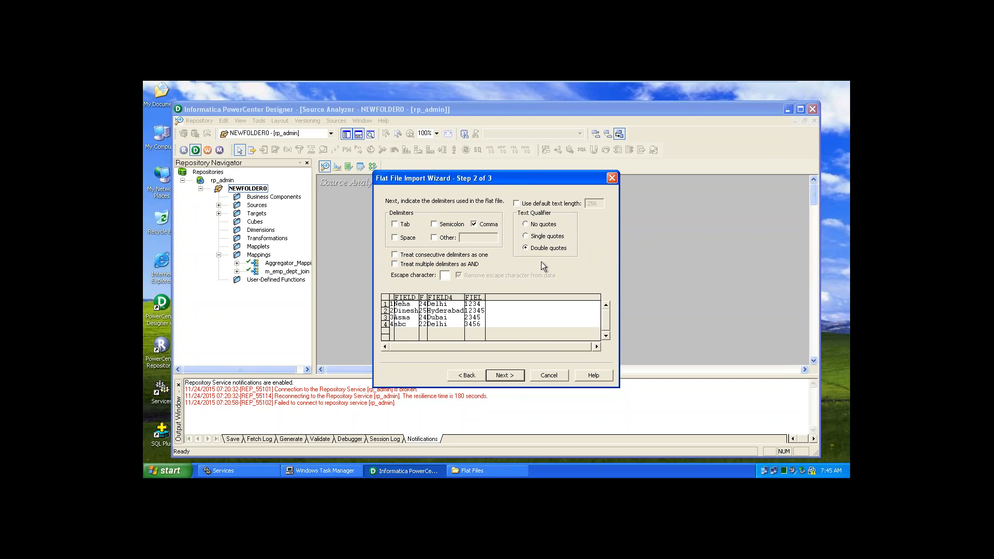
left_click(526, 237)
left_click(503, 376)
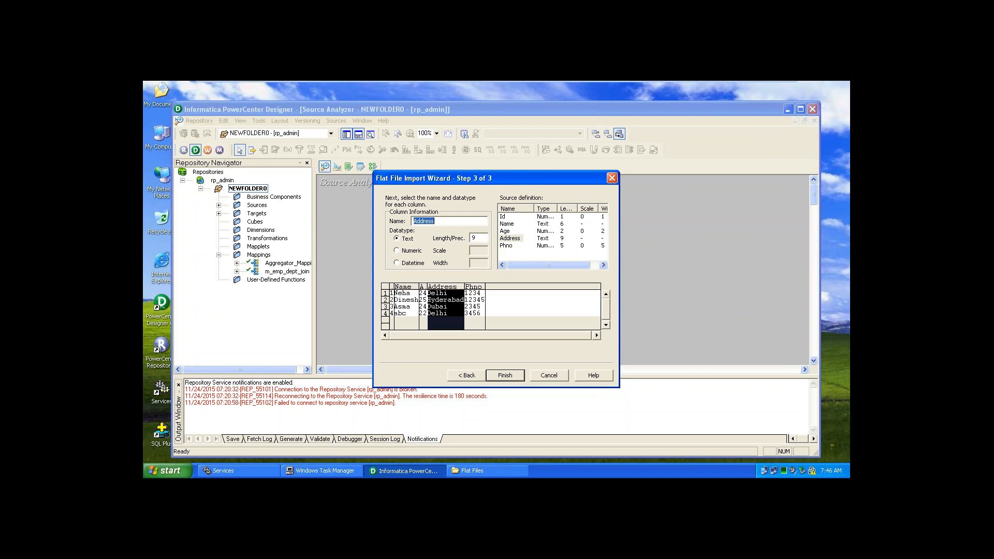
left_click(472, 375)
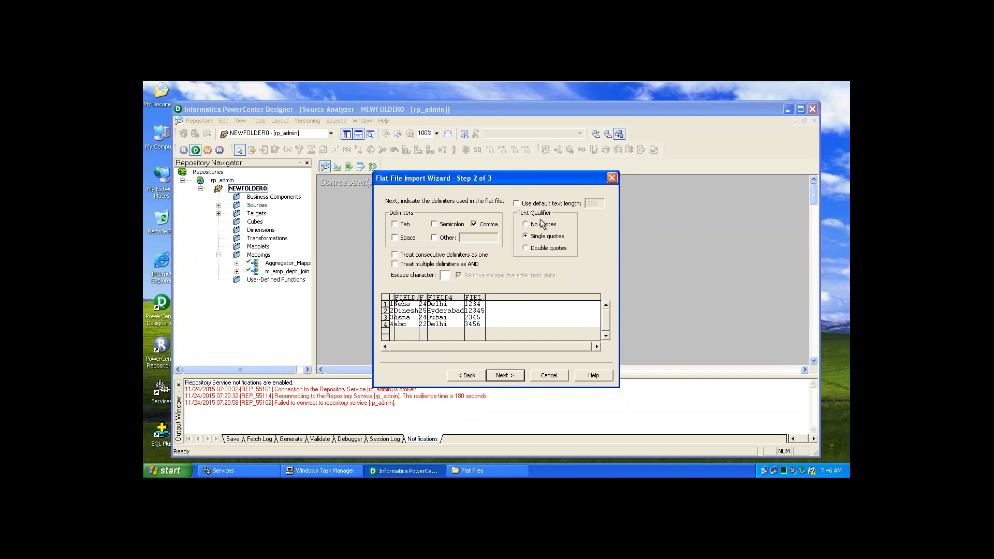
left_click(526, 248)
left_click(503, 375)
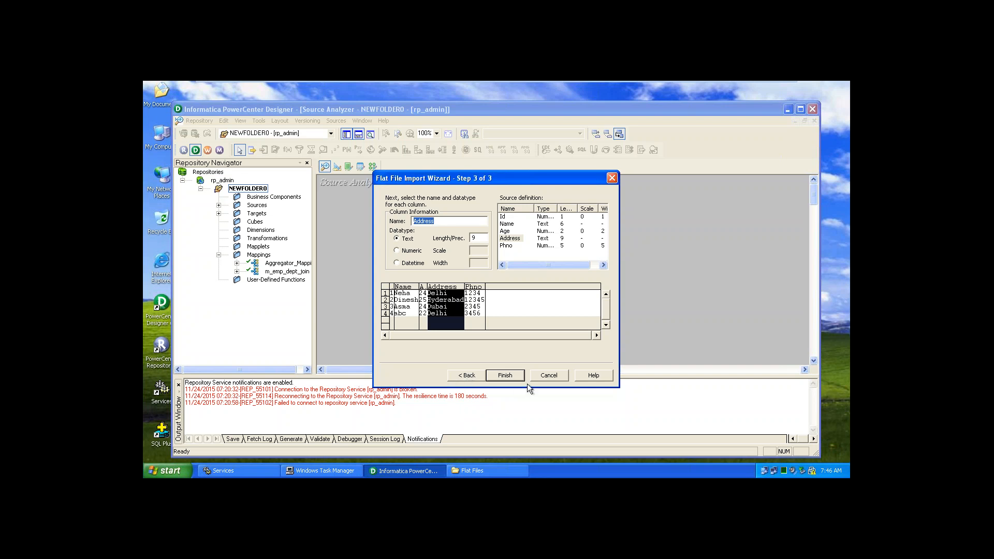
Finish importing the Customer flat file into the Source Analyzer and save the repository.
left_click(513, 378)
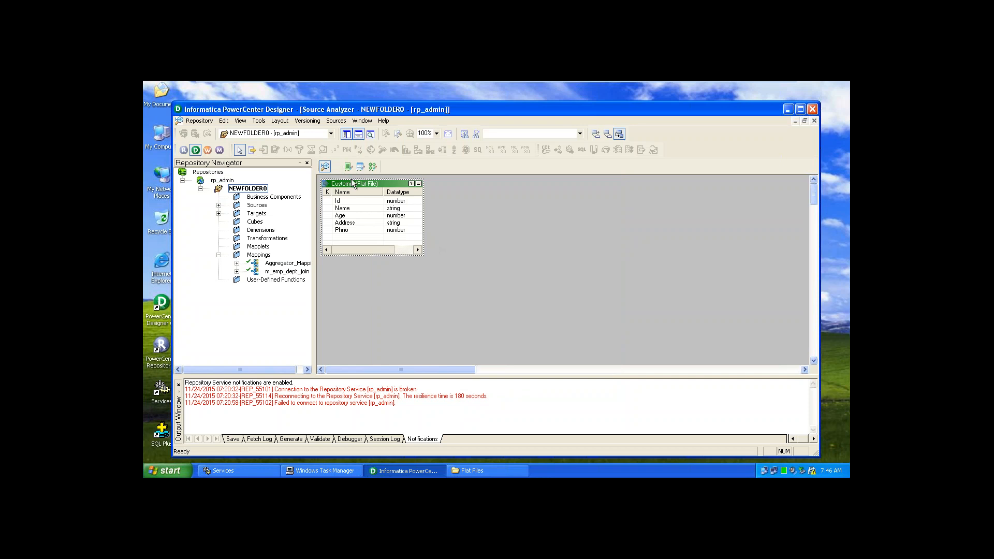
left_click(337, 166)
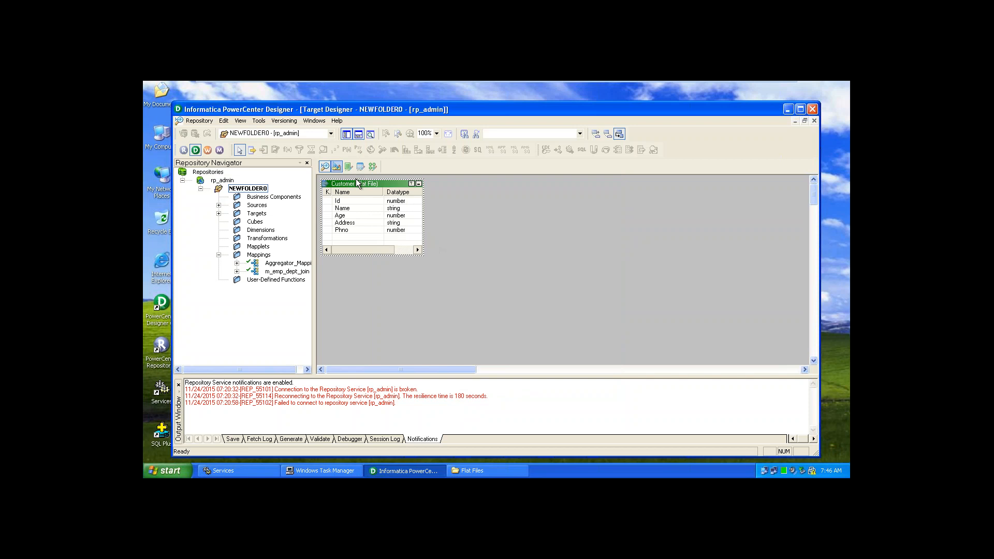
left_click(325, 166)
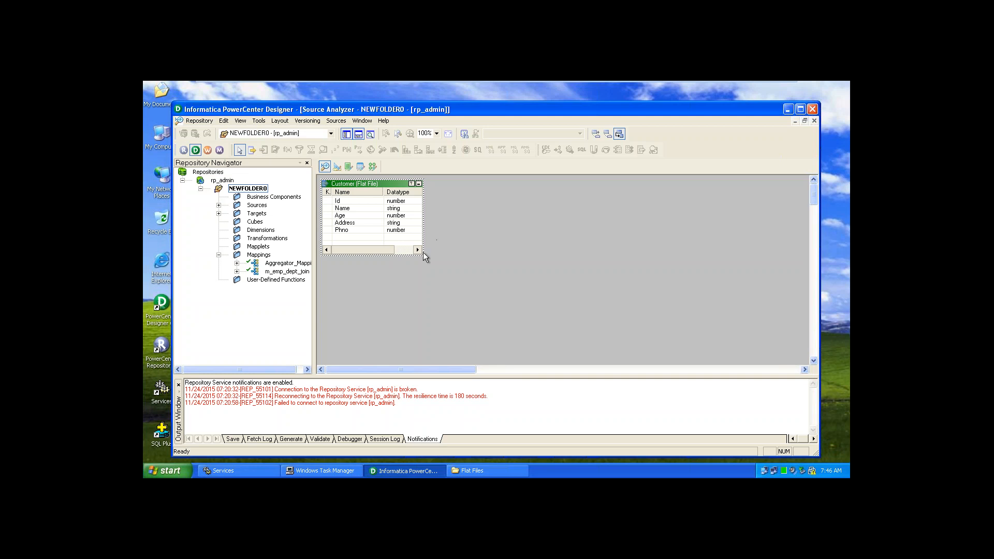
key("ctrl+s")
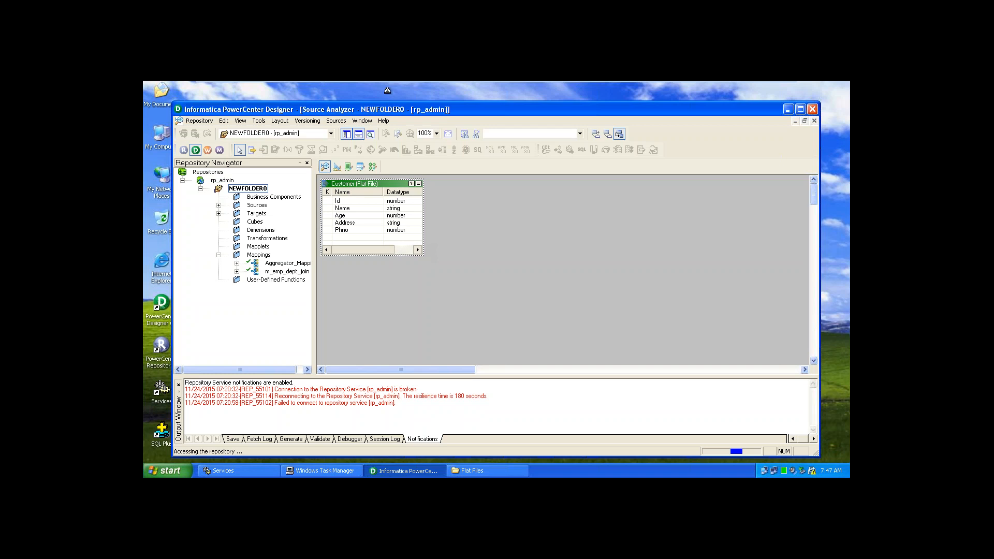
mouse_move(380, 81)
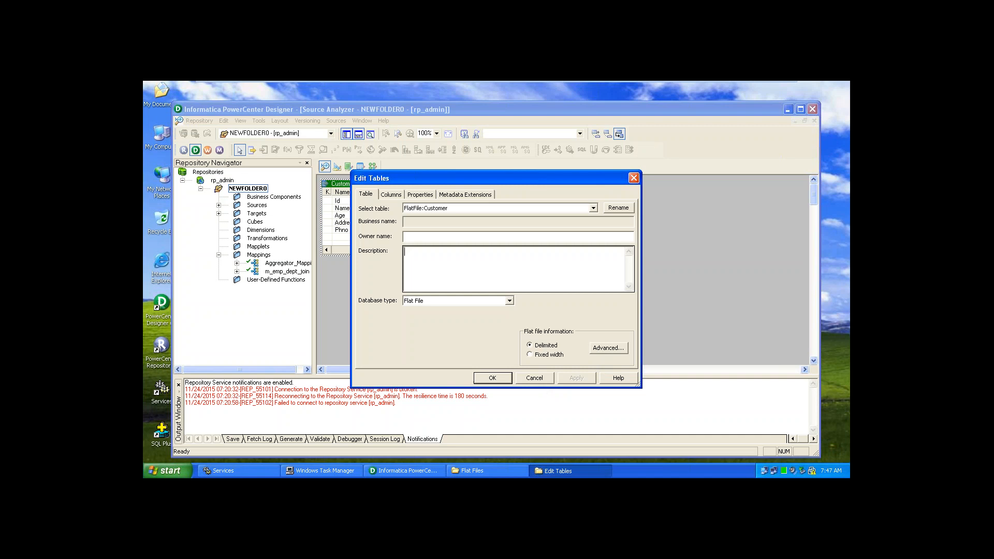
key("Escape")
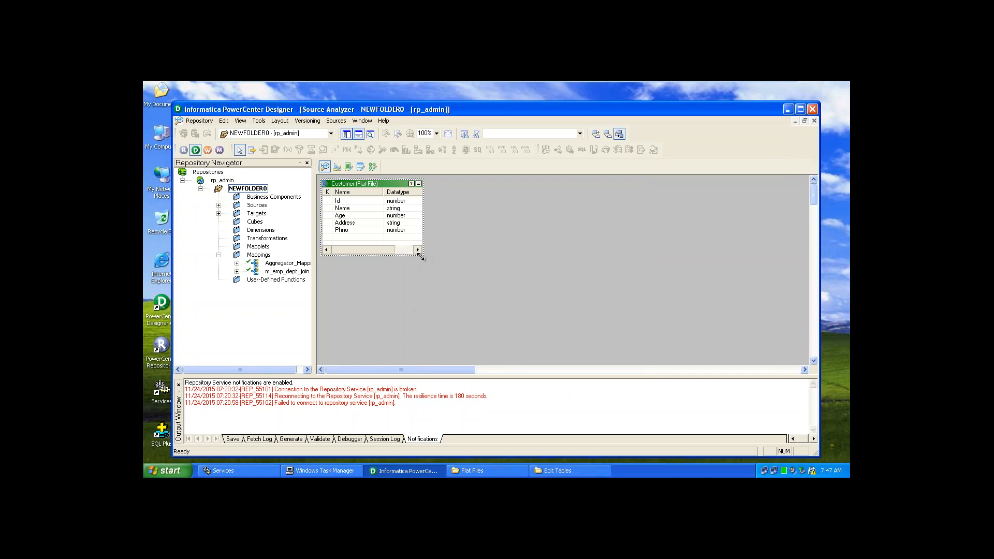
mouse_move(421, 254)
left_mouse_down()
mouse_move(533, 304)
mouse_move(424, 266)
left_mouse_up()
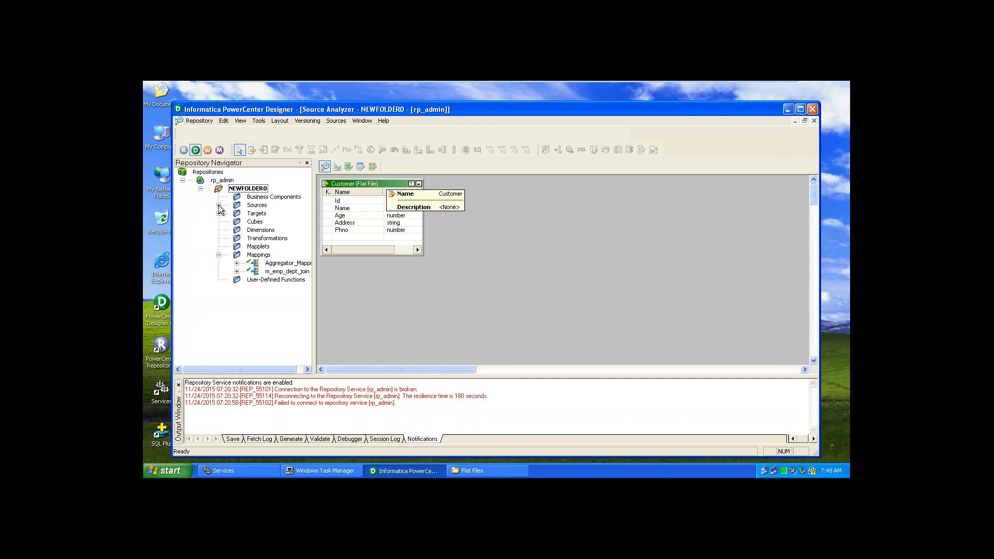
Expand the Sources folder and its FlatFile group in the repository tree.
left_click(219, 205)
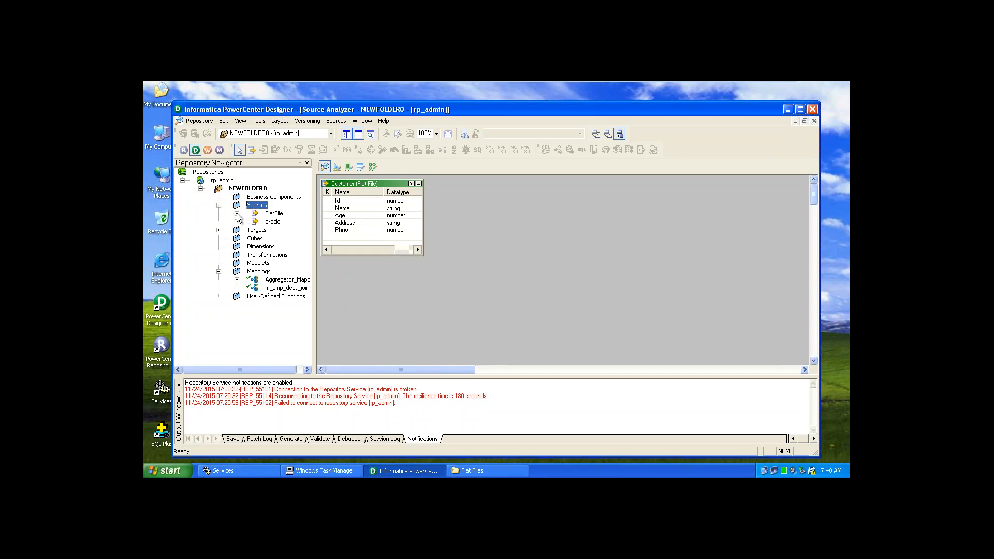
left_click(236, 214)
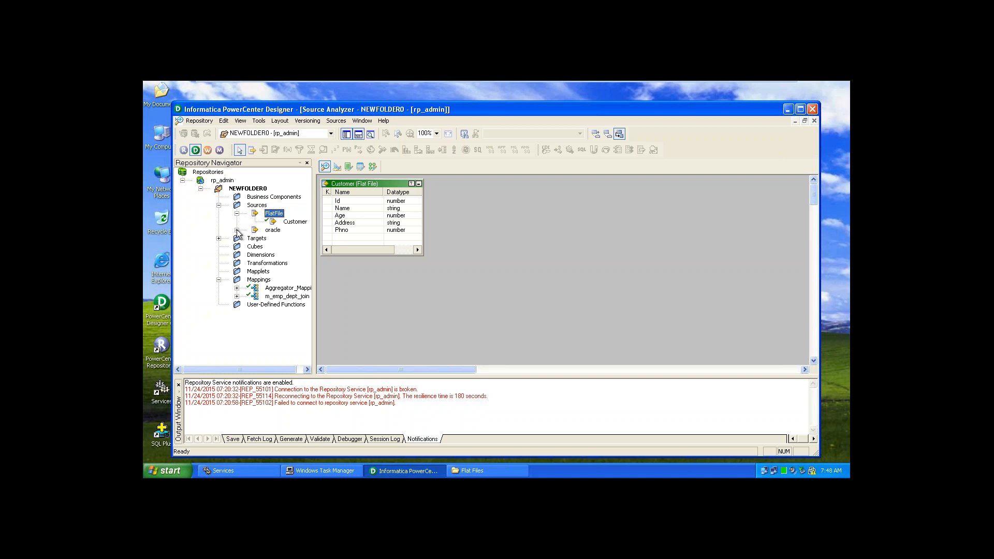
Expand the oracle source group in the repository tree and save the repository.
left_click(237, 231)
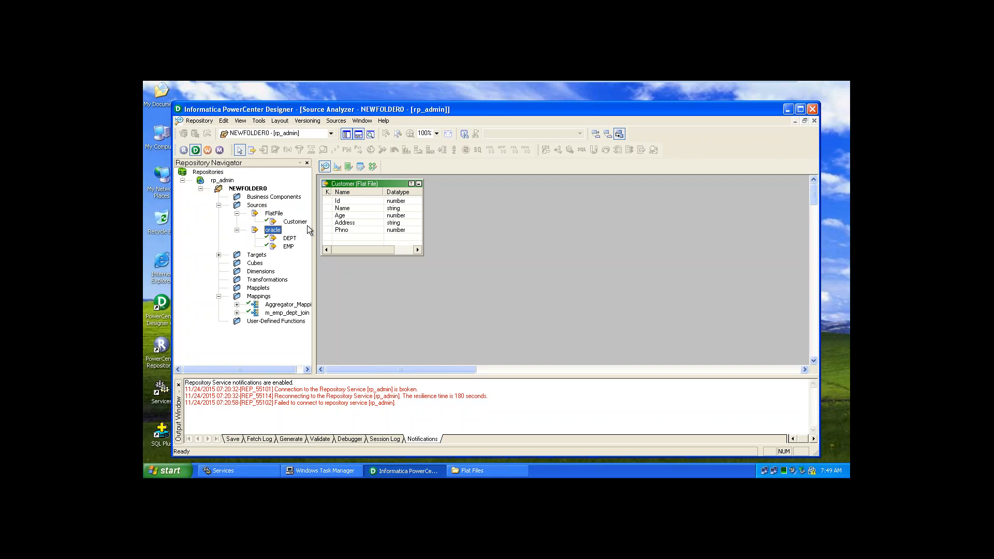
key("ctrl+s")
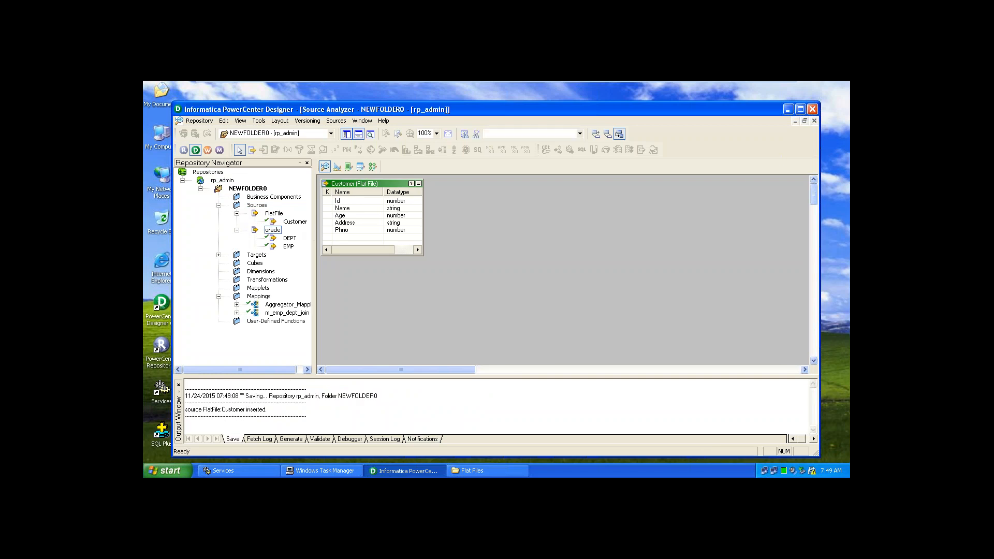
Switch to the Target Designer and clear all objects from its workspace.
left_click(335, 170)
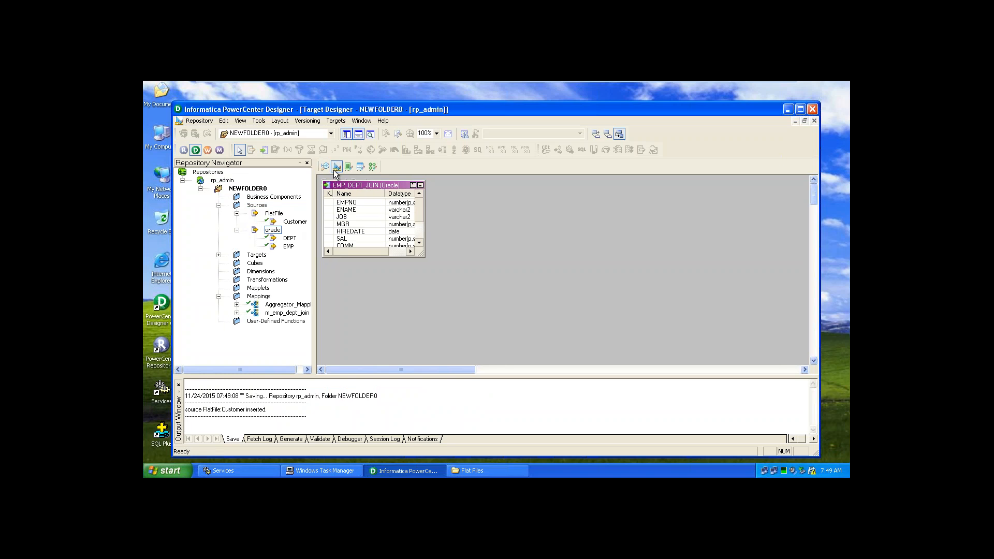
right_click(499, 202)
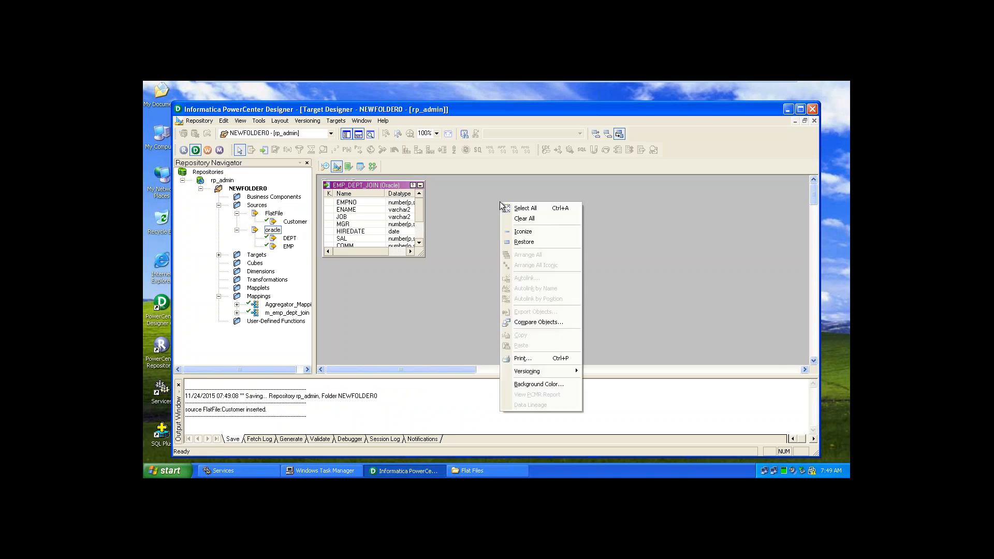
left_click(532, 222)
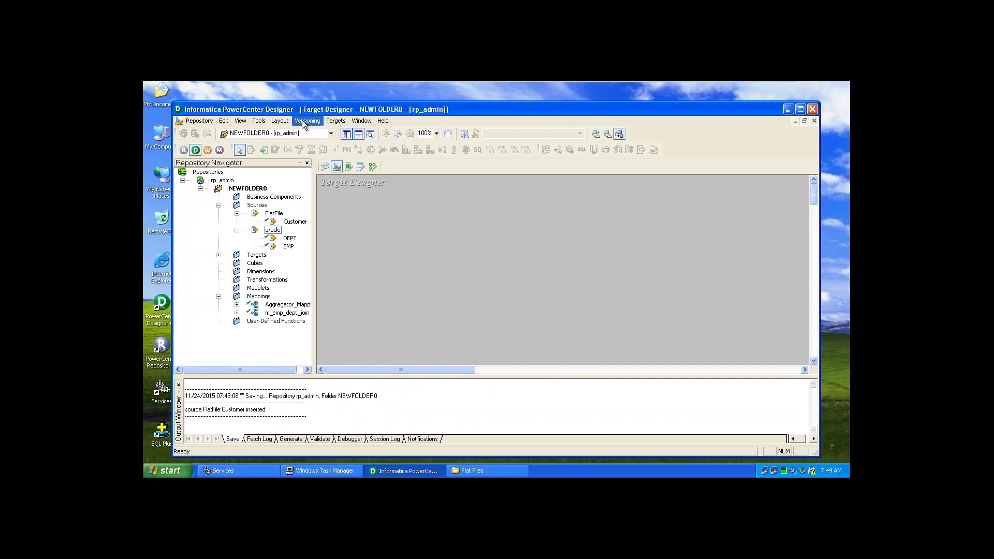
left_click(337, 123)
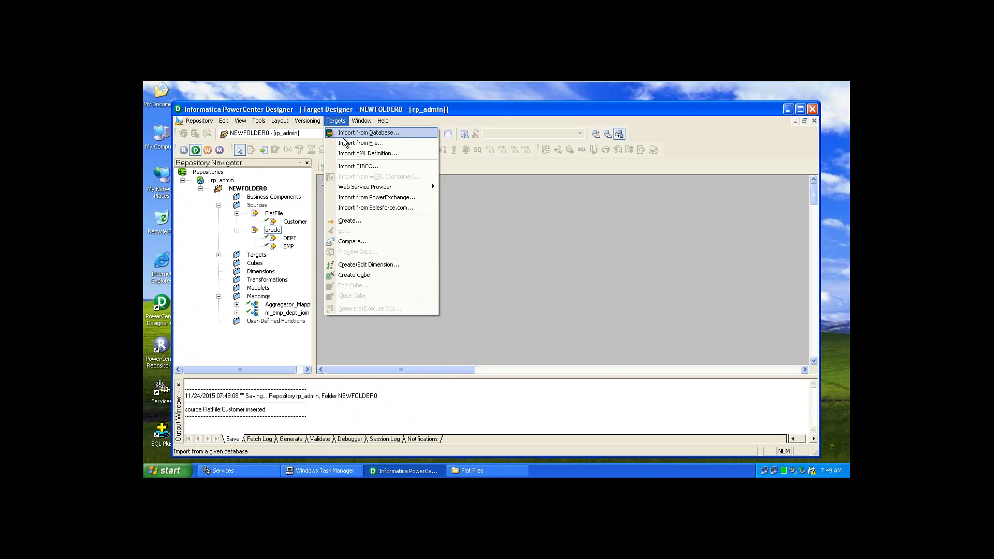
left_click(344, 144)
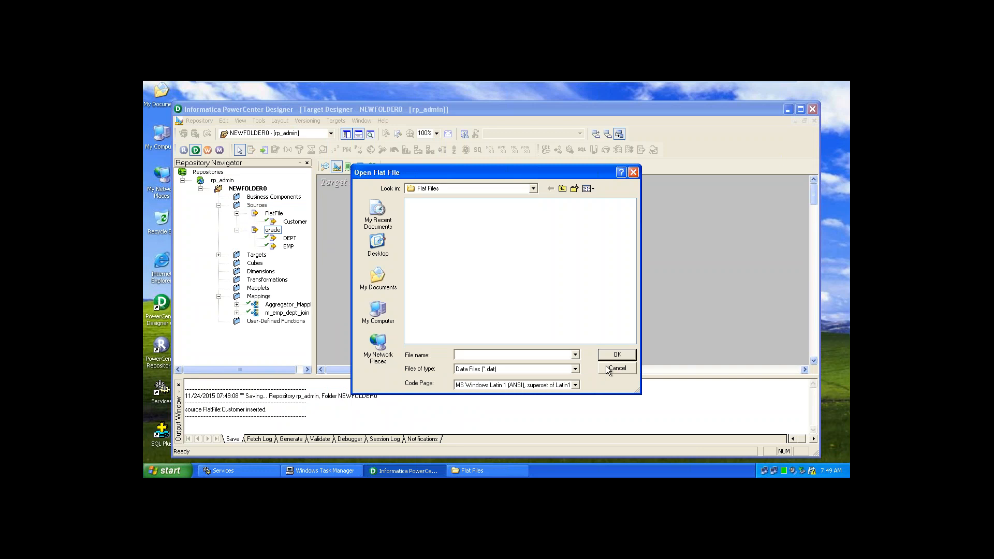
left_click(610, 368)
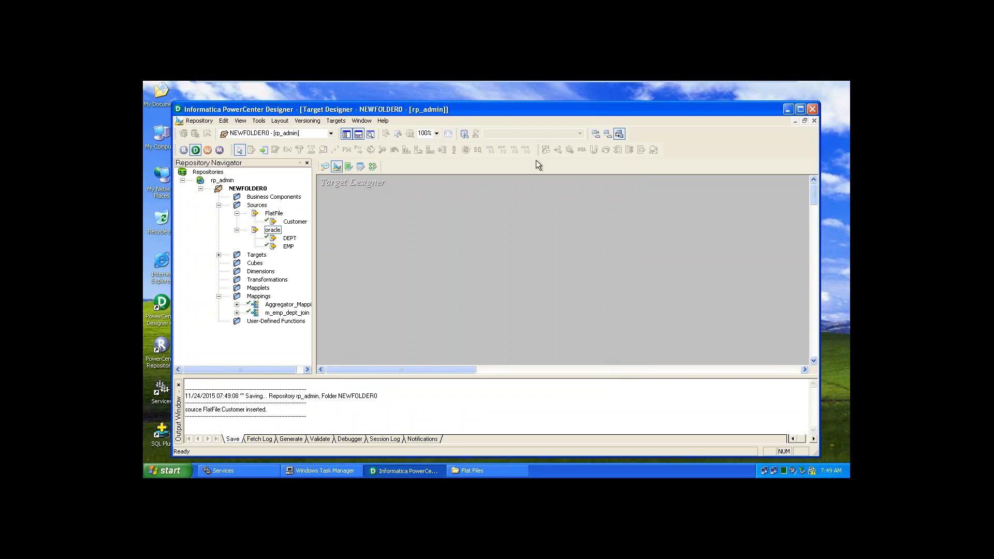
Start creating a new target table and set its database type to Oracle.
left_click(336, 123)
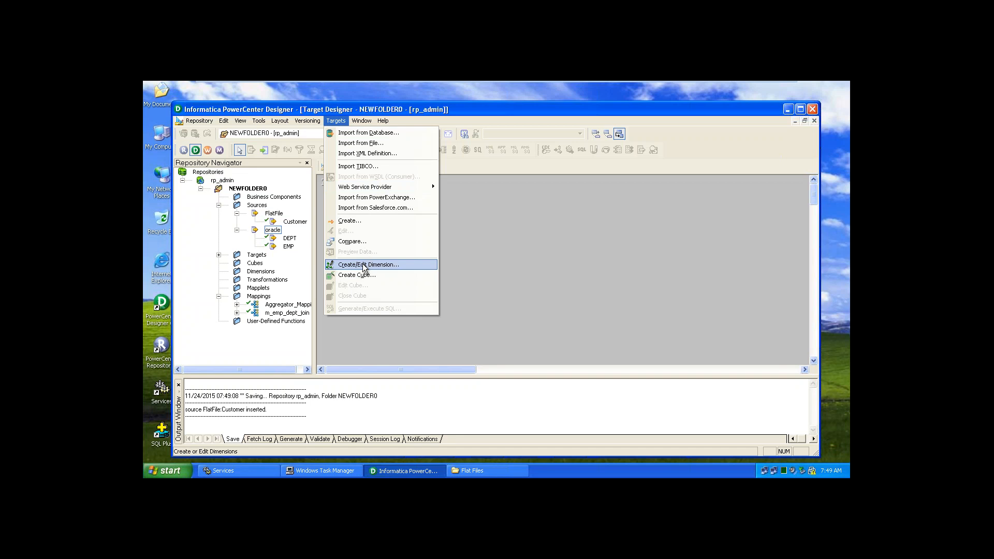
left_click(351, 221)
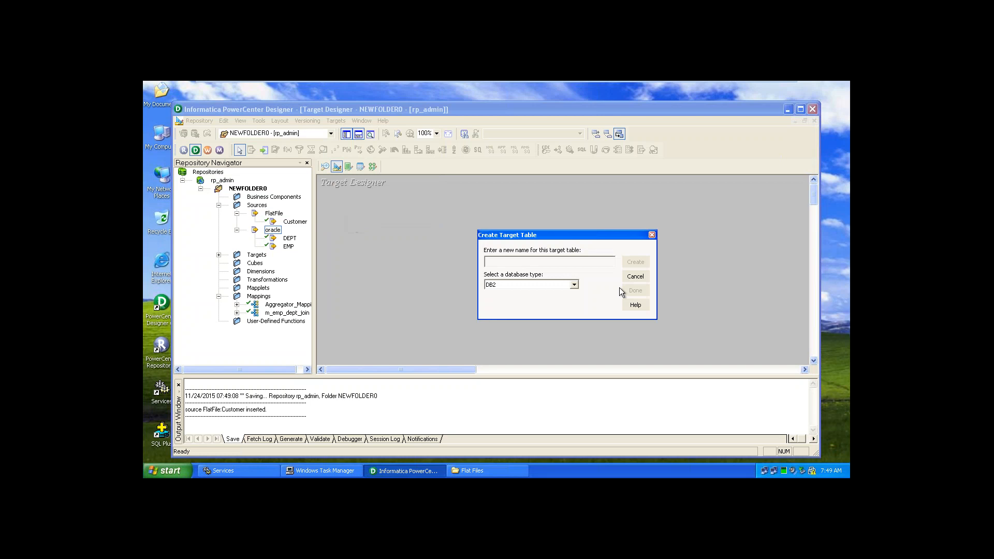
left_click(570, 281)
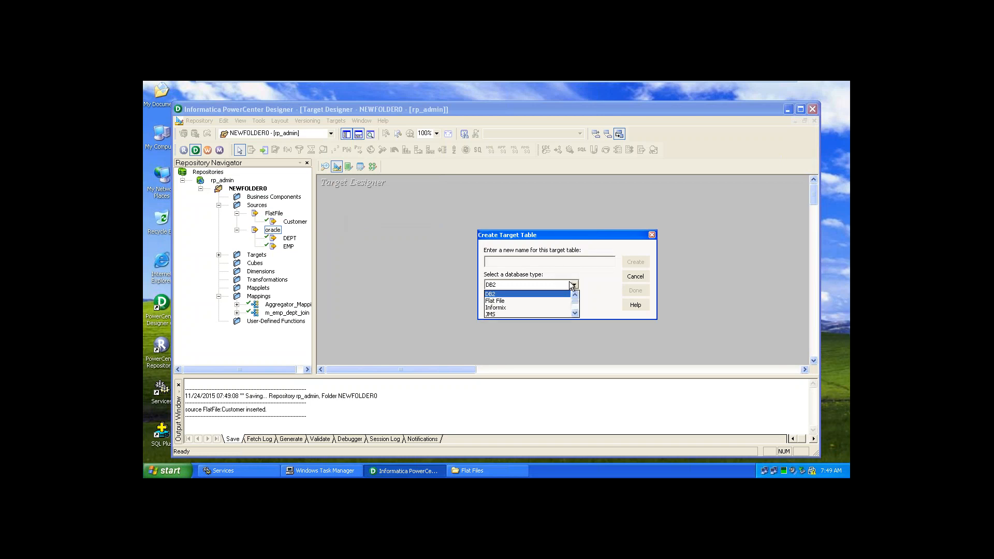
left_click(563, 305)
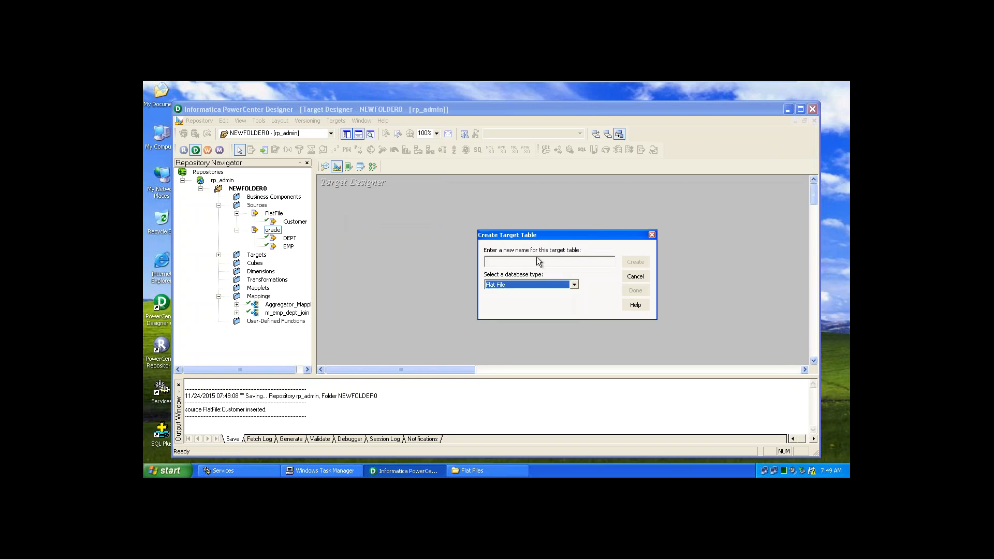
left_click(572, 284)
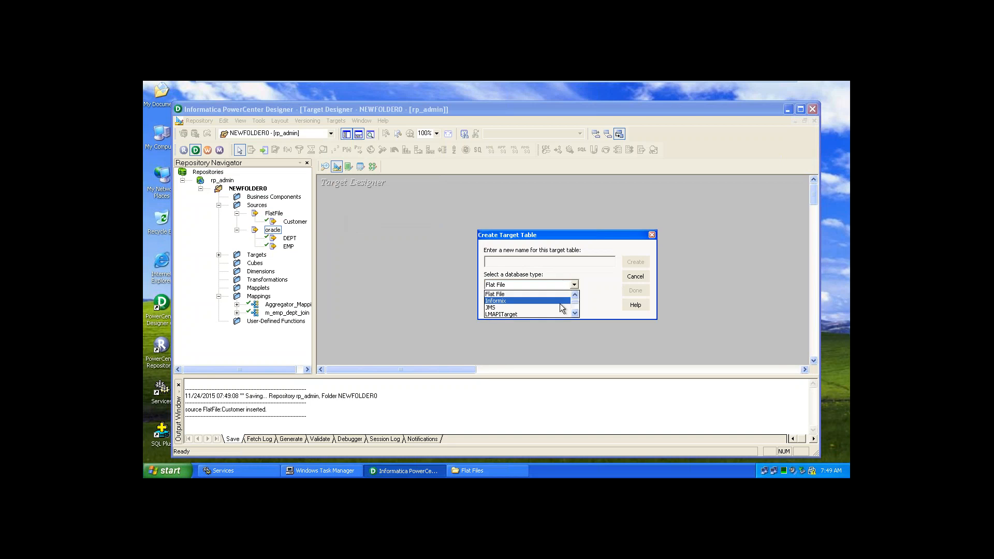
left_click(573, 311)
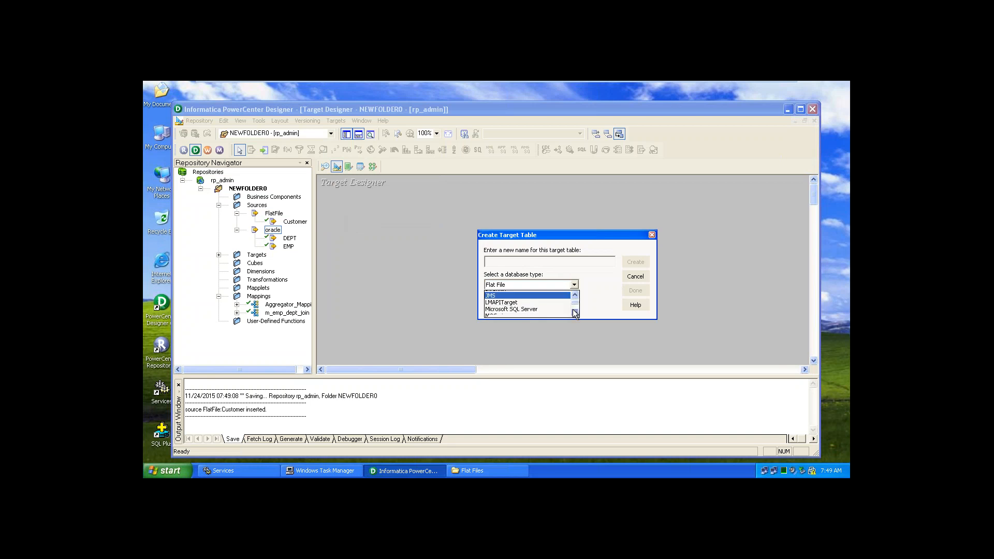
left_click(573, 311)
left_click(573, 311)
left_click(573, 311)
left_click(573, 311)
left_click(574, 311)
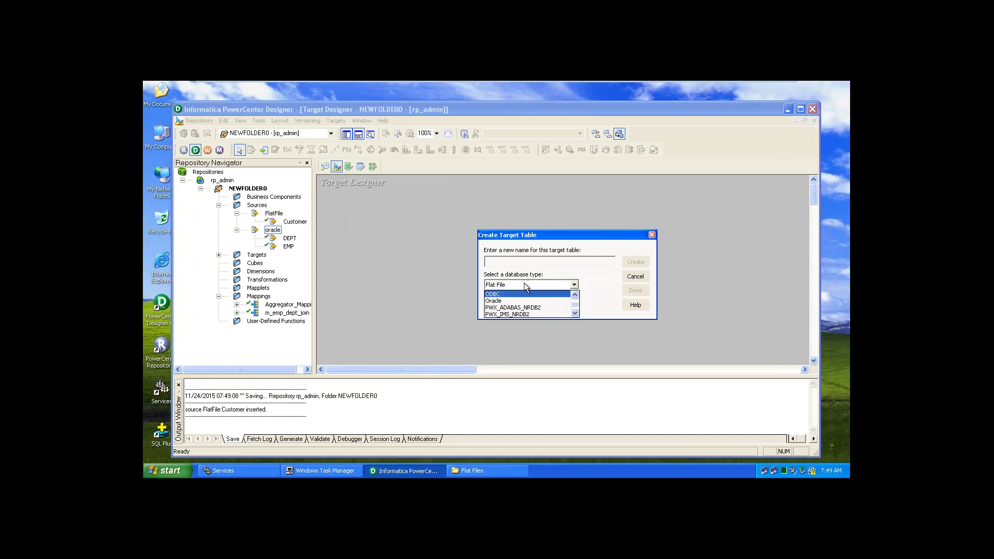
left_click(516, 300)
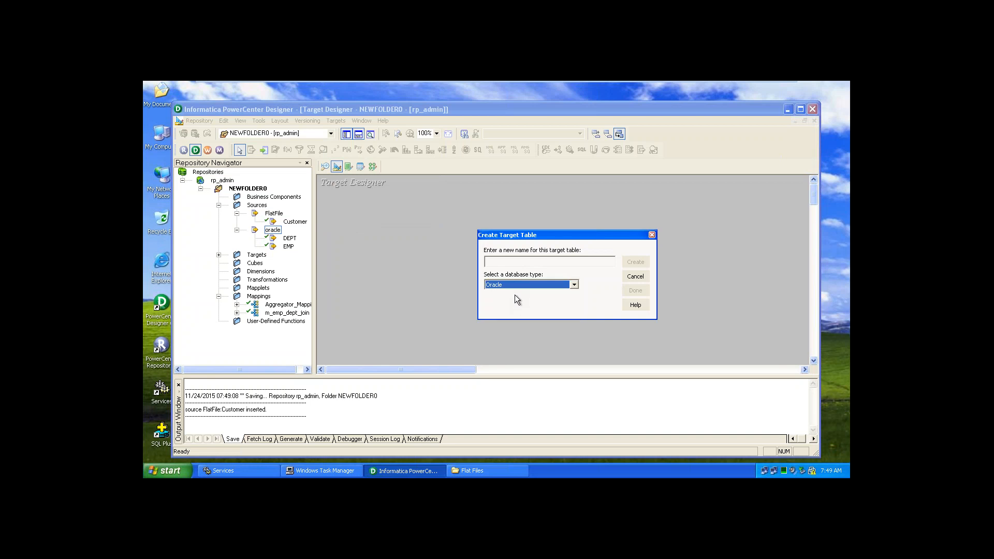
Name the target table Customer, create it and finish the table creation.
left_click(515, 261)
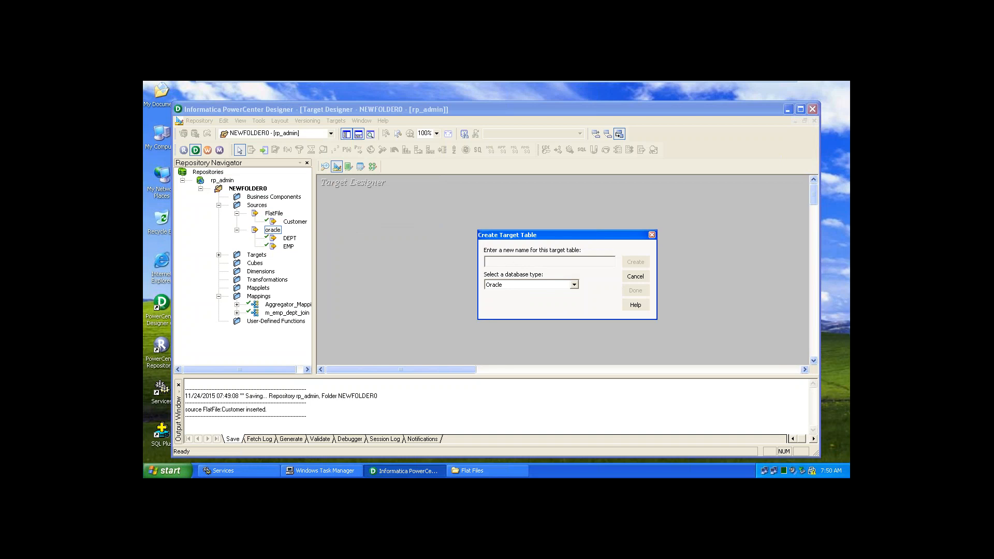
type("Customer")
left_click(627, 260)
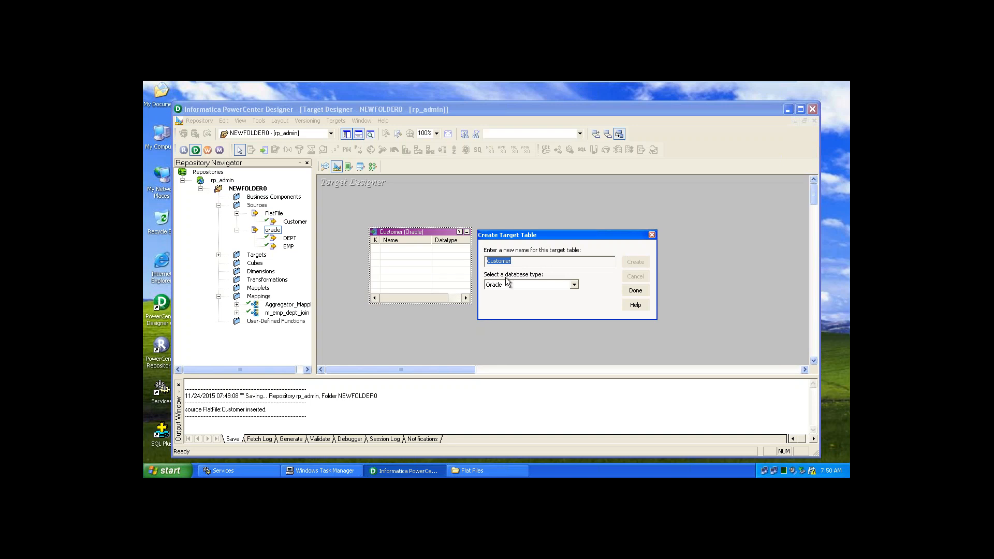
left_click(638, 291)
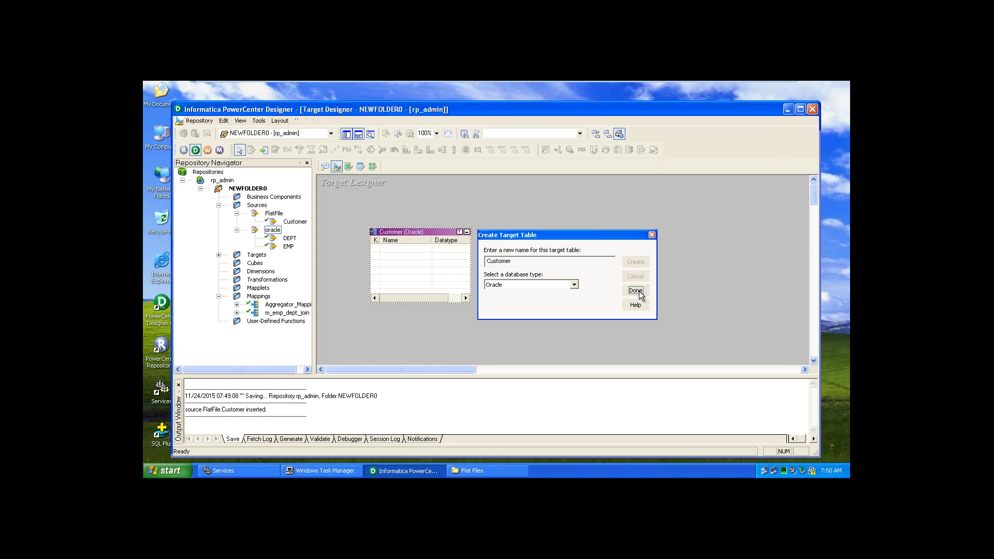
Open the Customer target table for editing and add five new columns to it.
double_click(407, 231)
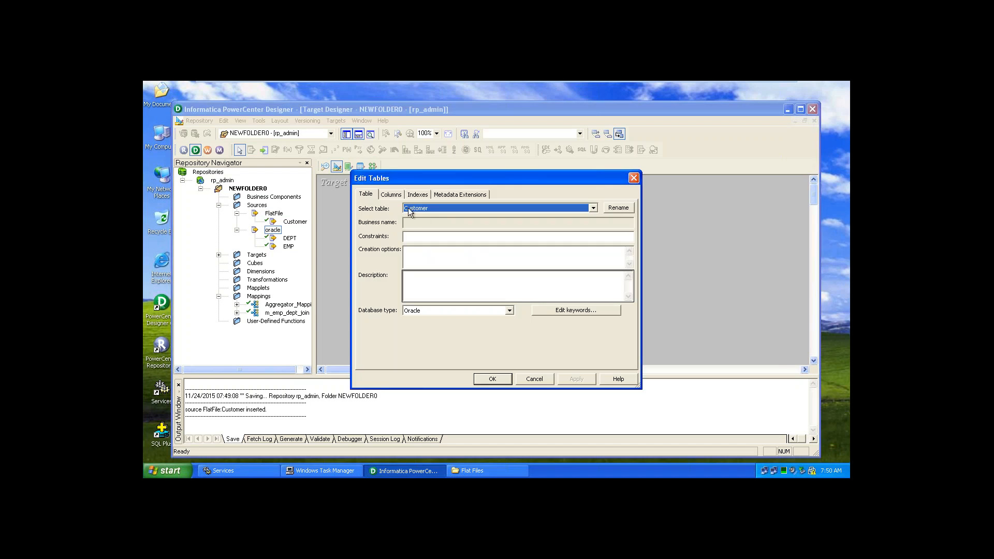
left_click(387, 194)
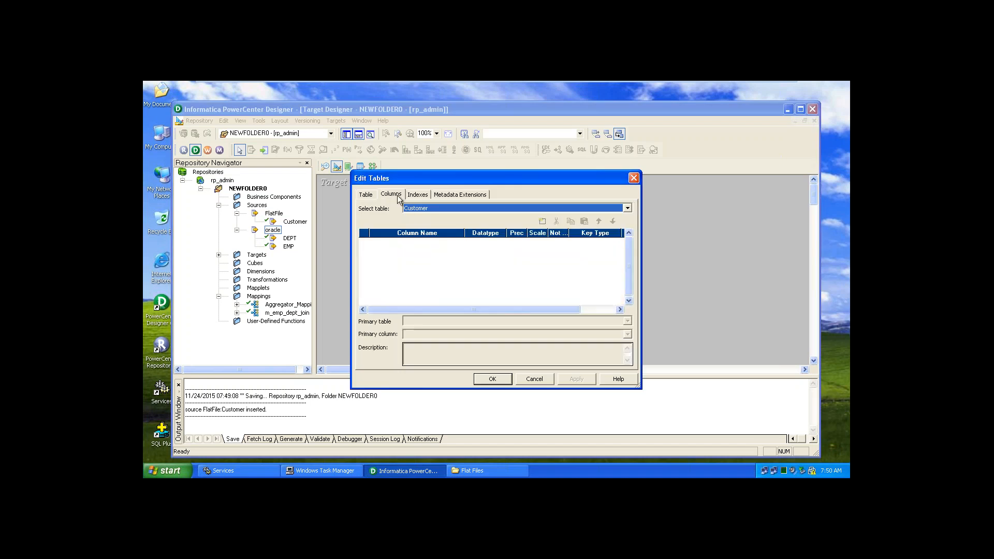
left_click(542, 222)
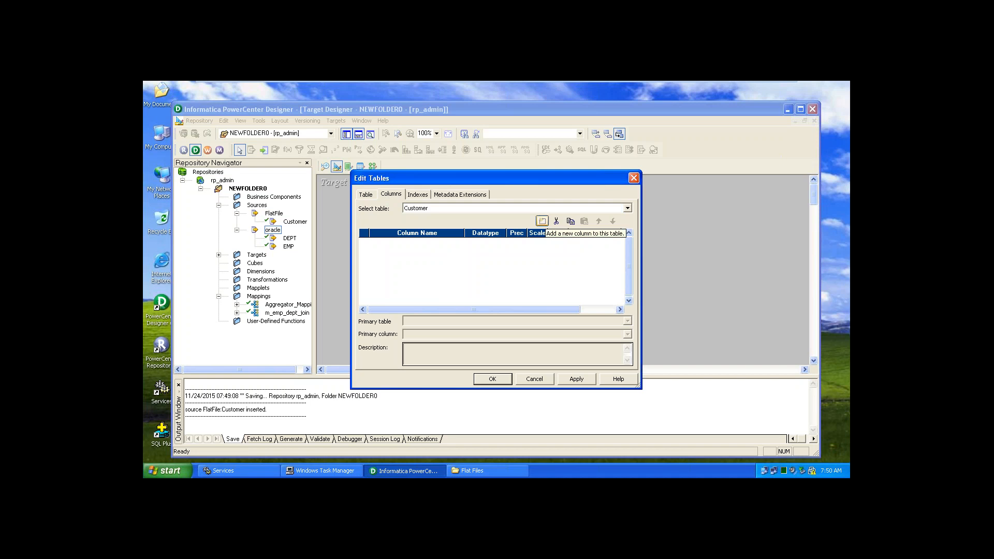
left_click(542, 221)
left_click(542, 221)
left_click(542, 221)
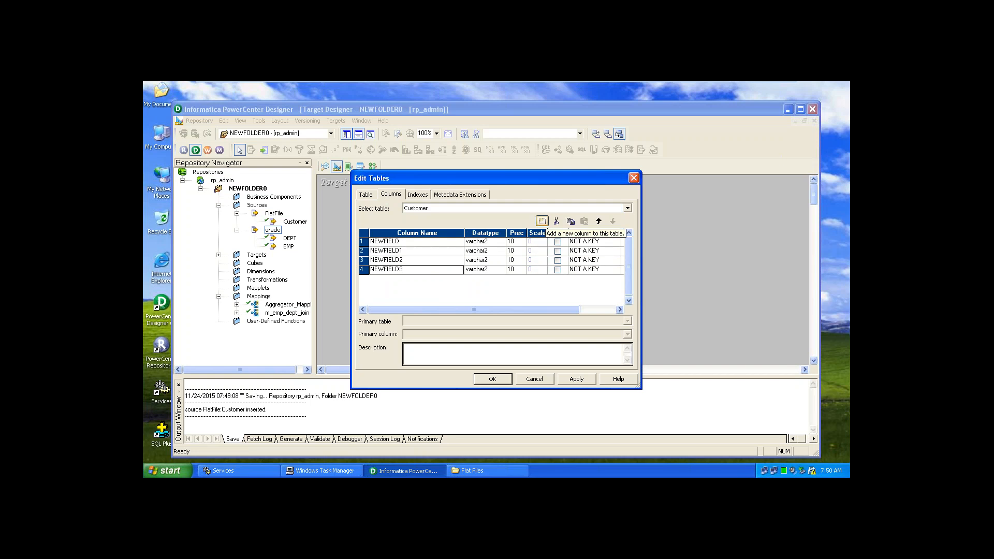
left_click(542, 221)
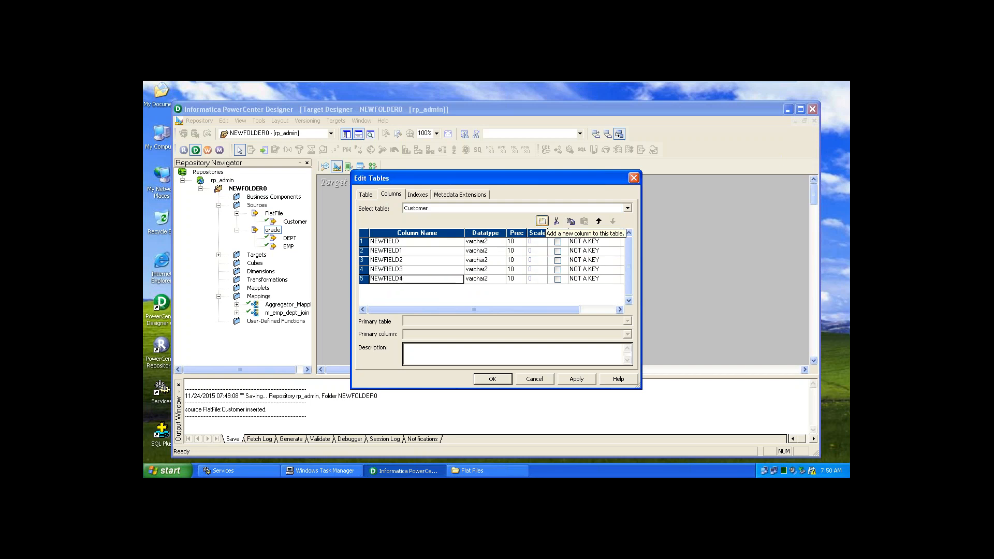
Rename the first column of the Customer target table as Id.
left_click(434, 243)
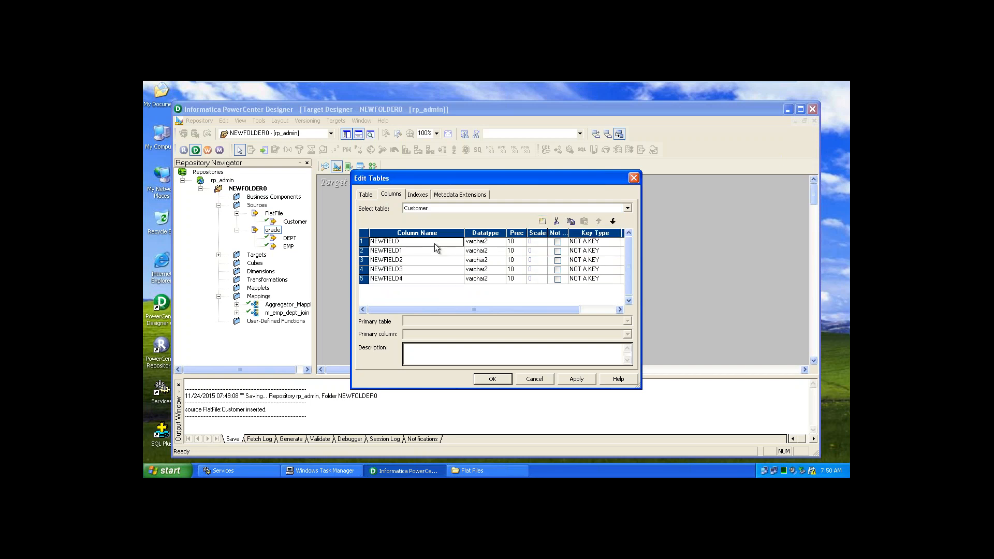
left_click(398, 243)
key("BackSpace")
key("BackSpace")
key("BackSpace")
key("BackSpace")
key("BackSpace")
key("BackSpace")
key("BackSpace")
key("BackSpace")
type("ID")
Rename the second column as Name and the third column as Age.
left_click(390, 251)
left_click_drag(408, 251, 344, 252)
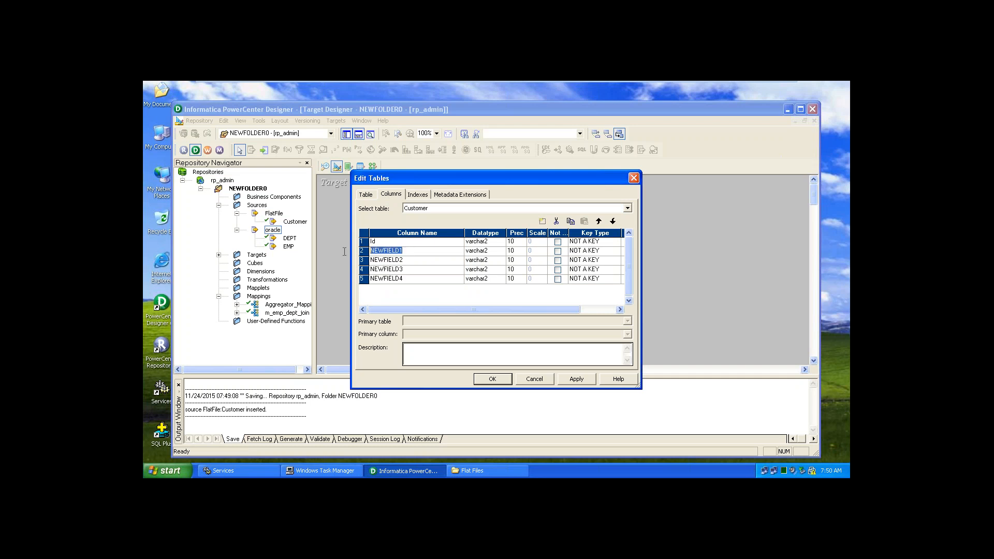
type("Name")
left_click(407, 259)
left_click_drag(404, 259, 394, 258)
type("Age")
Rename the fourth column as Address and the fifth column as Phno.
left_click(412, 269)
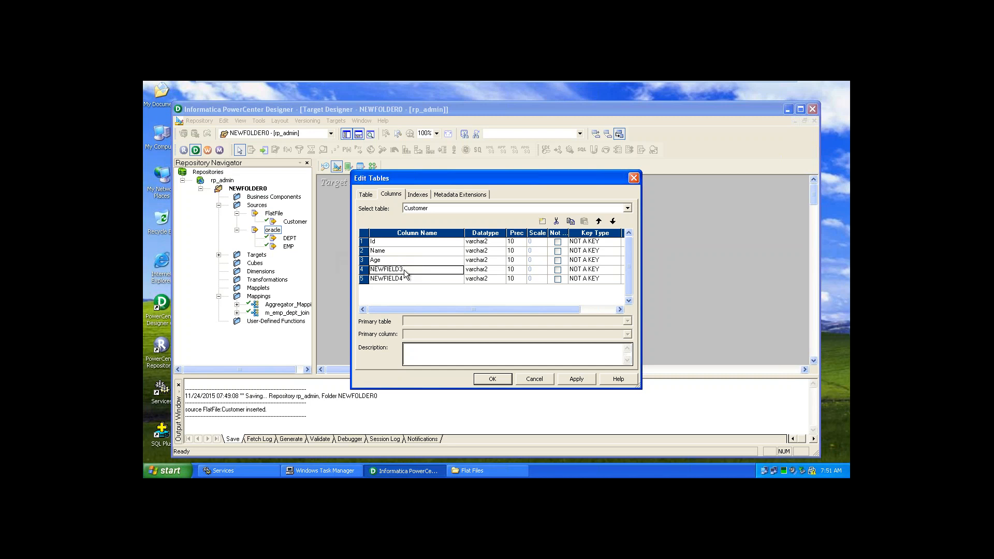
left_click(402, 270)
left_click_drag(403, 270, 332, 277)
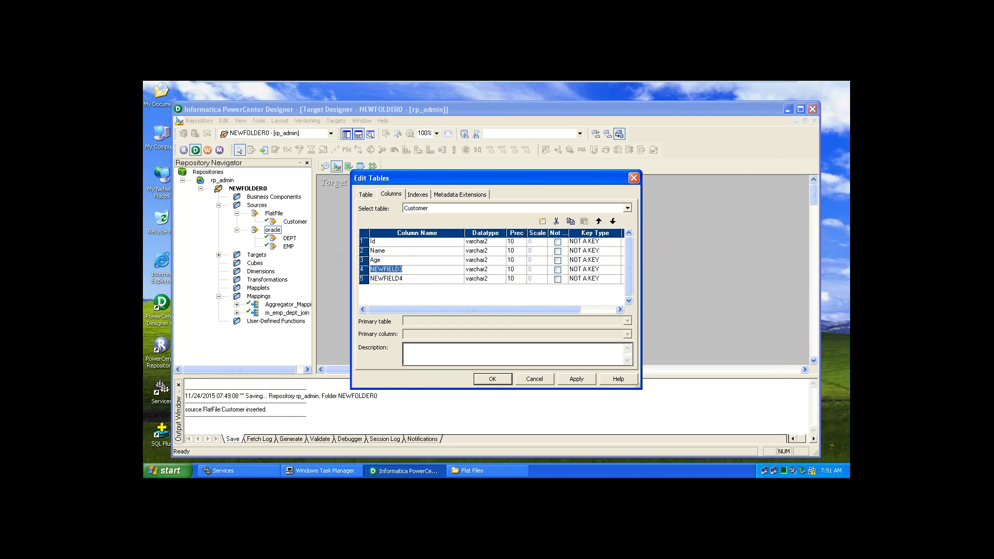
type("Address")
left_click(379, 278)
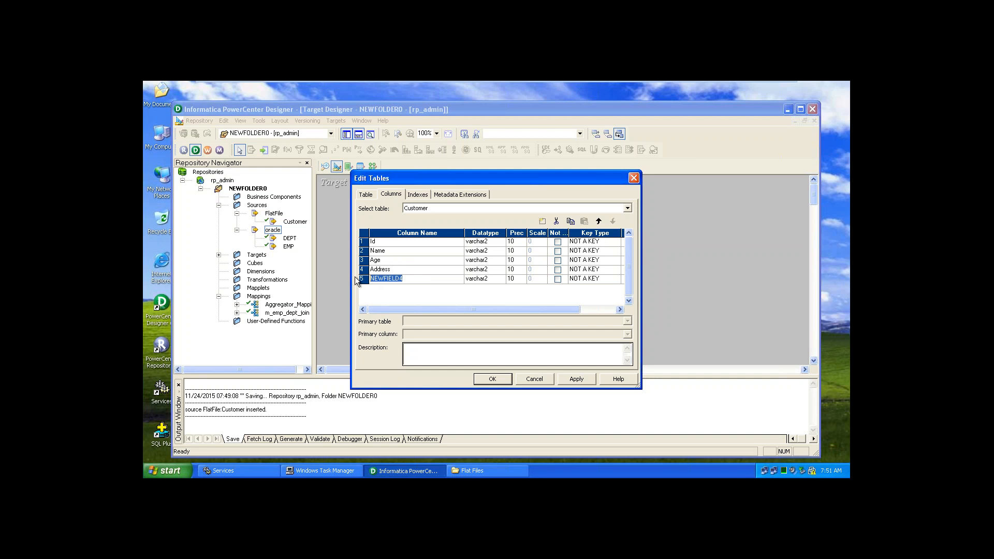
type("Phno")
Set the datatype of the Id column to number.
left_click(493, 241)
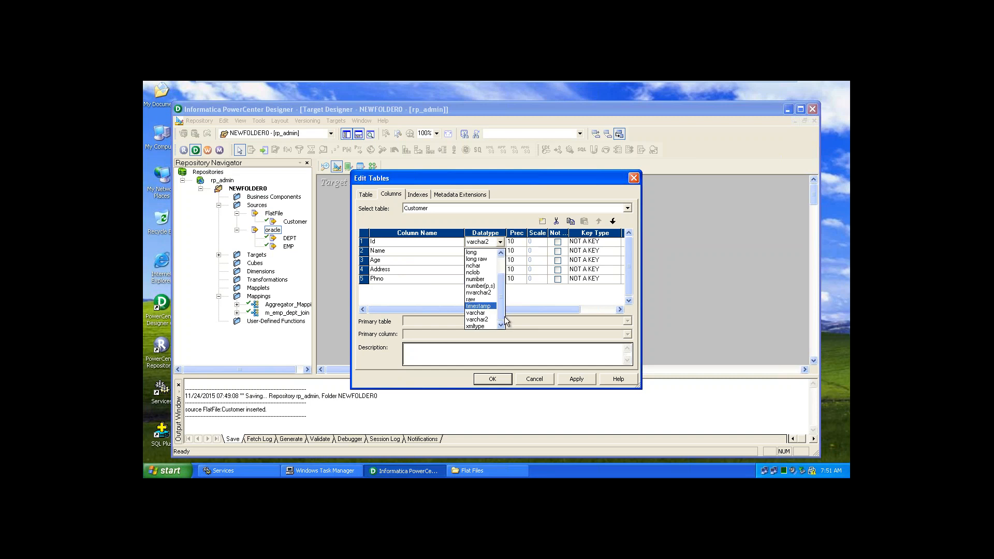
left_click(488, 314)
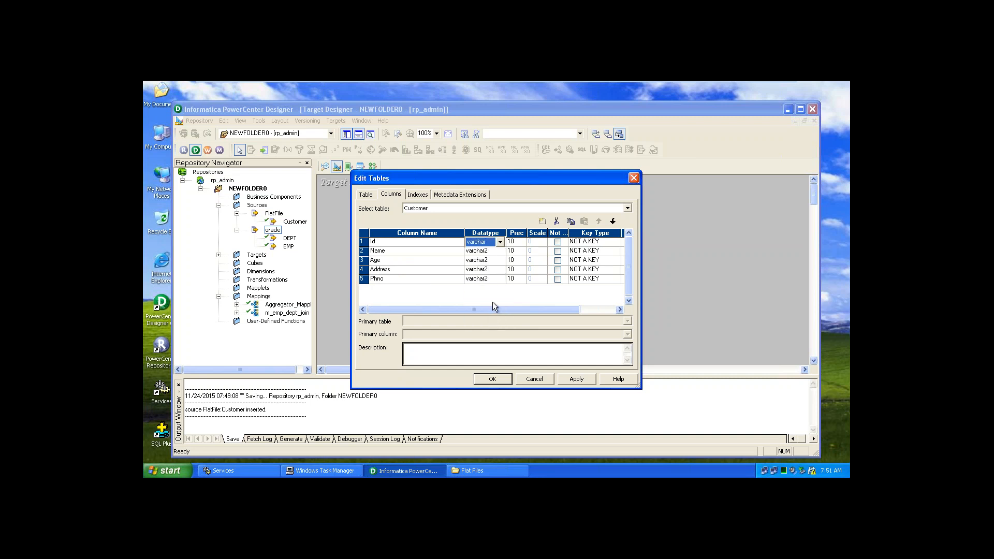
left_click(498, 243)
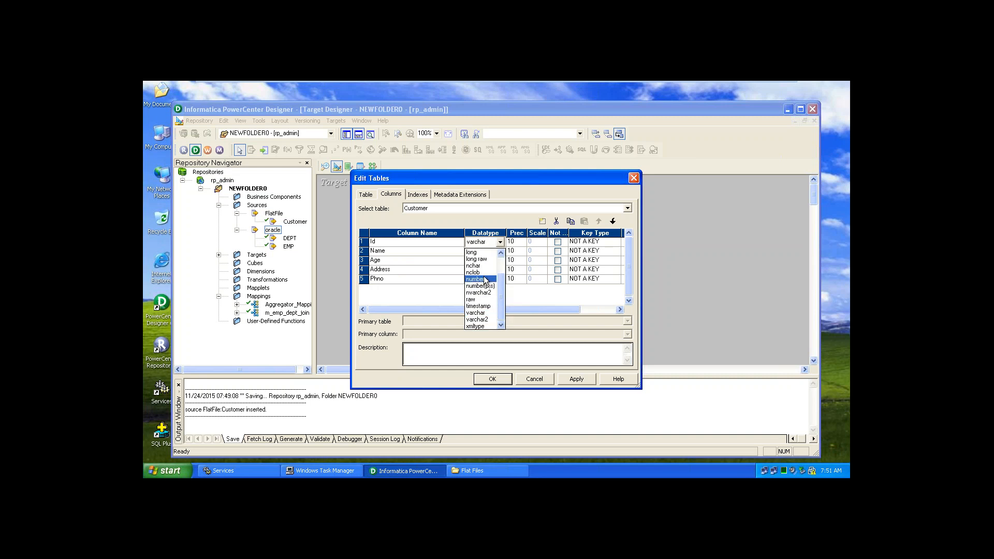
left_click(484, 280)
Set the datatype of the Name column to varchar and of the Age column to number.
left_click(487, 252)
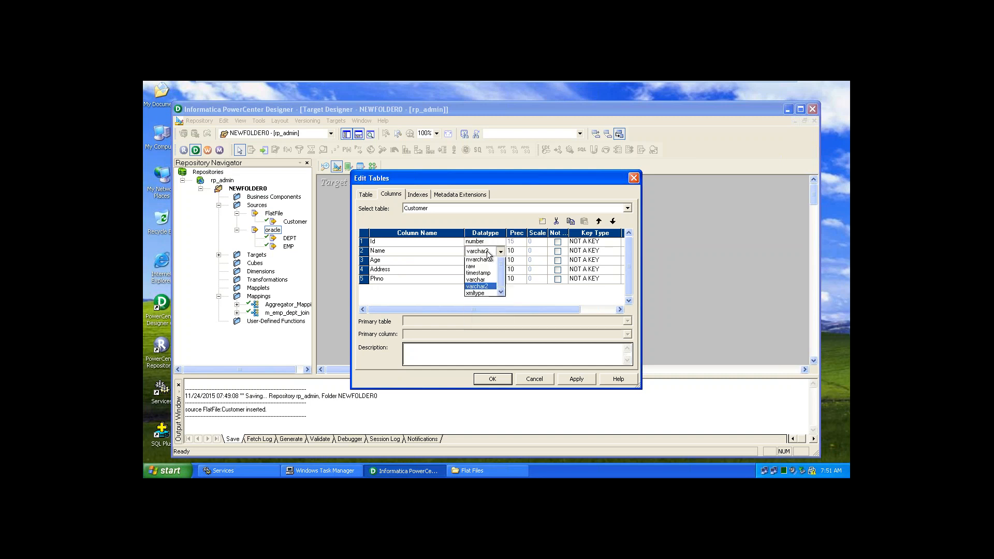
left_click(489, 321)
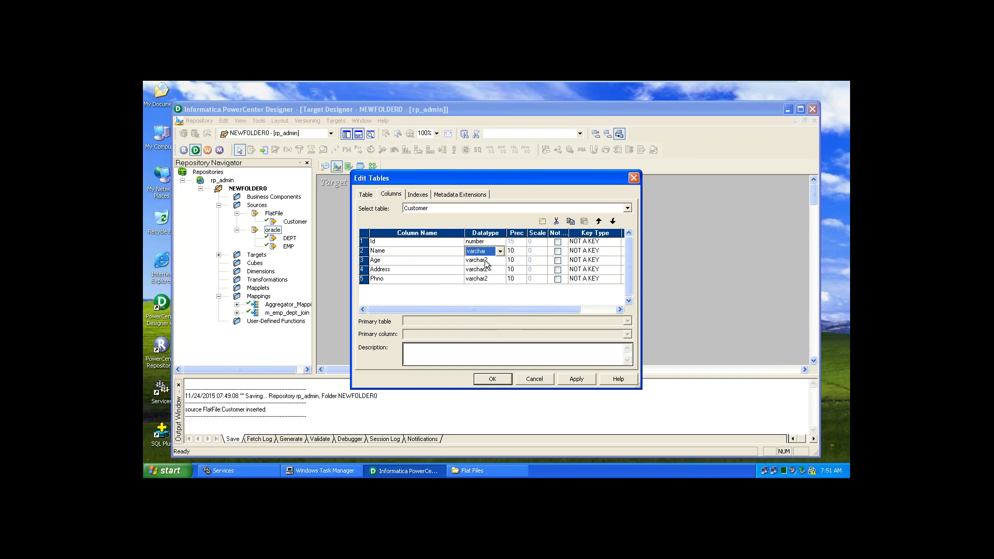
left_click(487, 260)
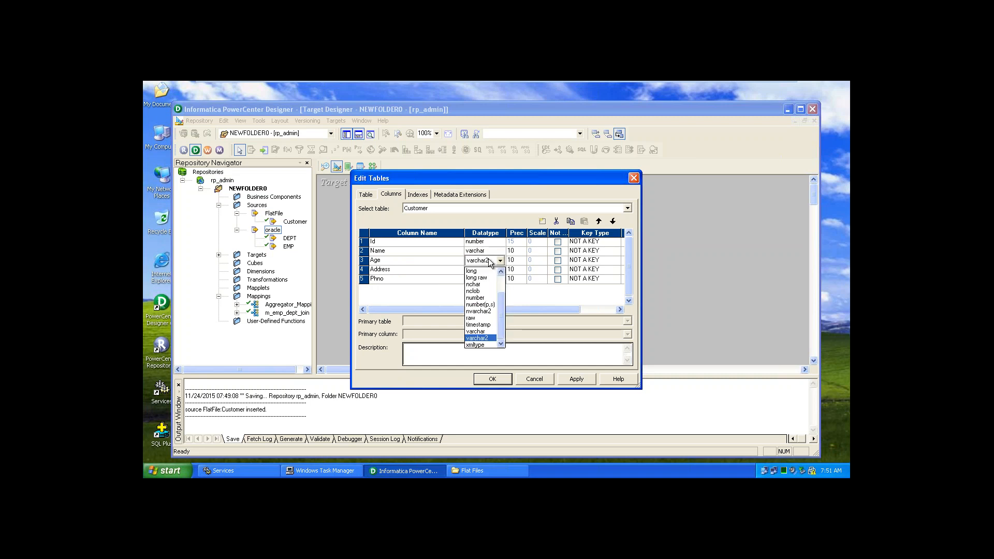
left_click(491, 298)
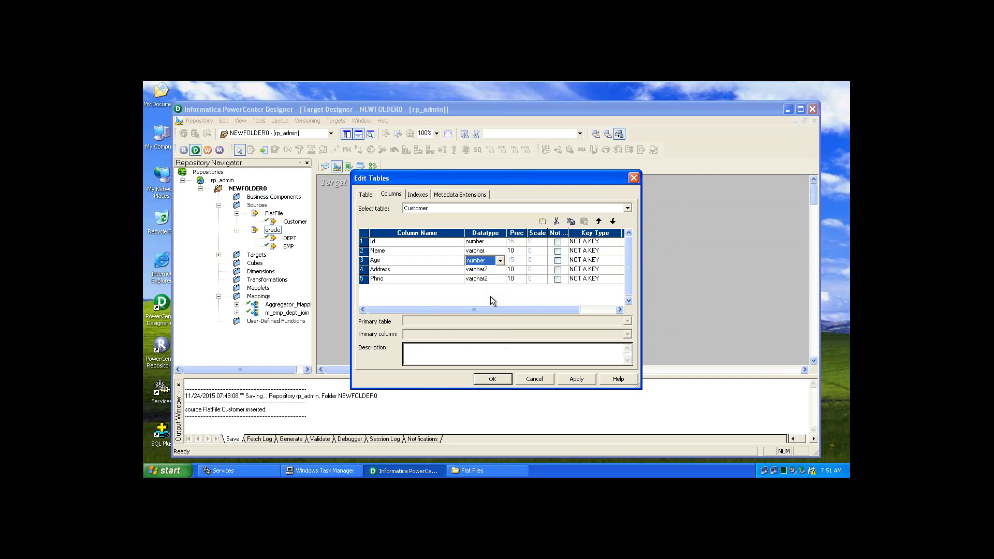
Choose varchar2 as the Address datatype and number as the Phno datatype, and apply the Customer table's edits.
left_click(491, 271)
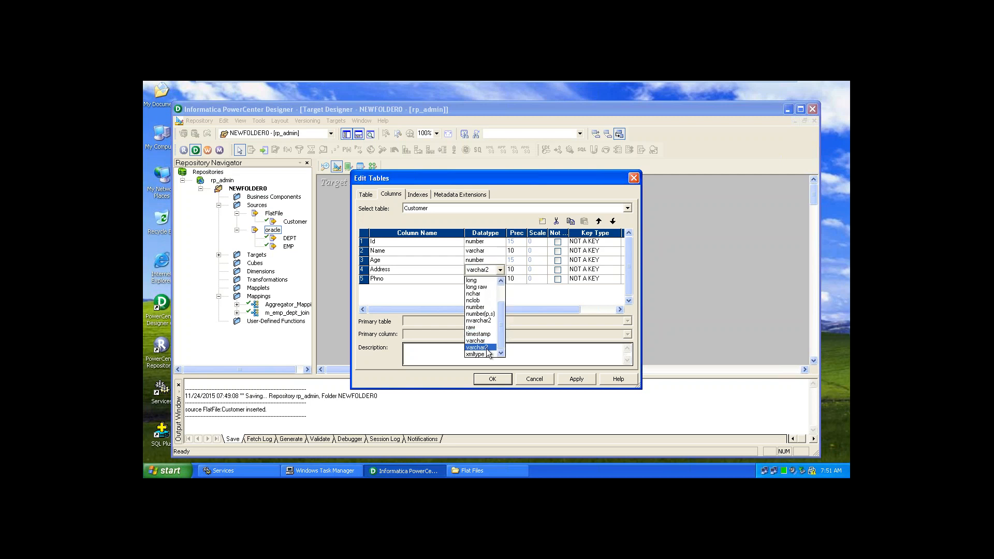
left_click(489, 348)
left_click(500, 279)
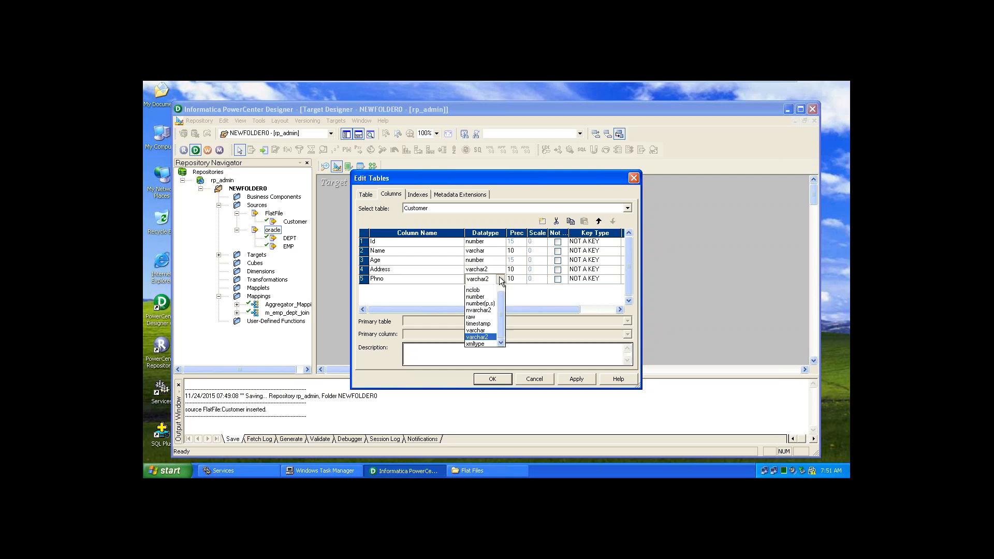
left_click(491, 316)
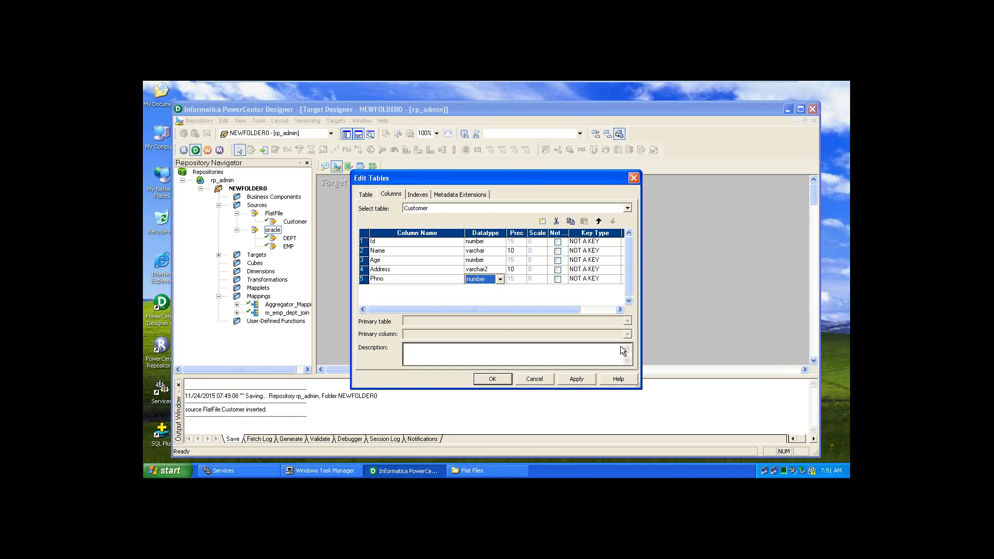
left_click(576, 379)
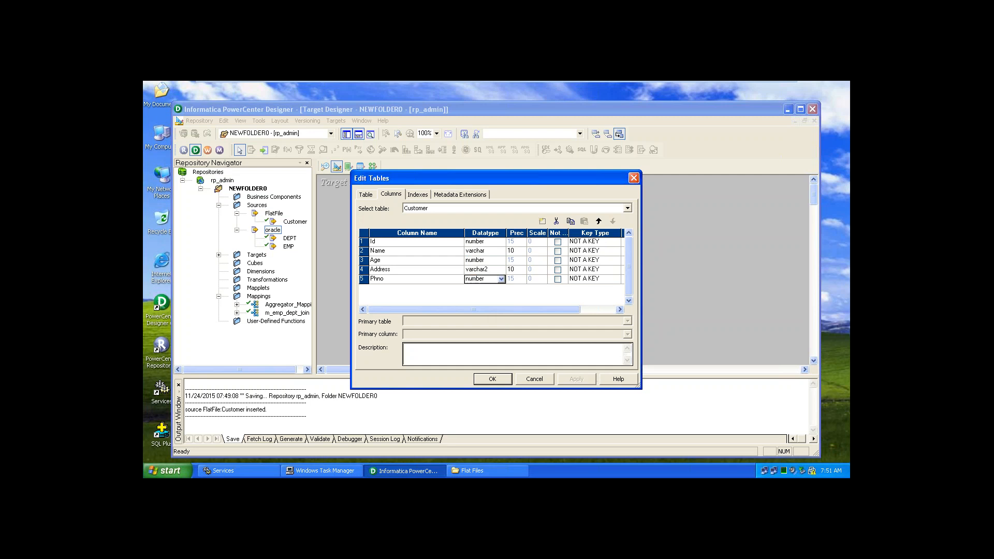
left_click(495, 380)
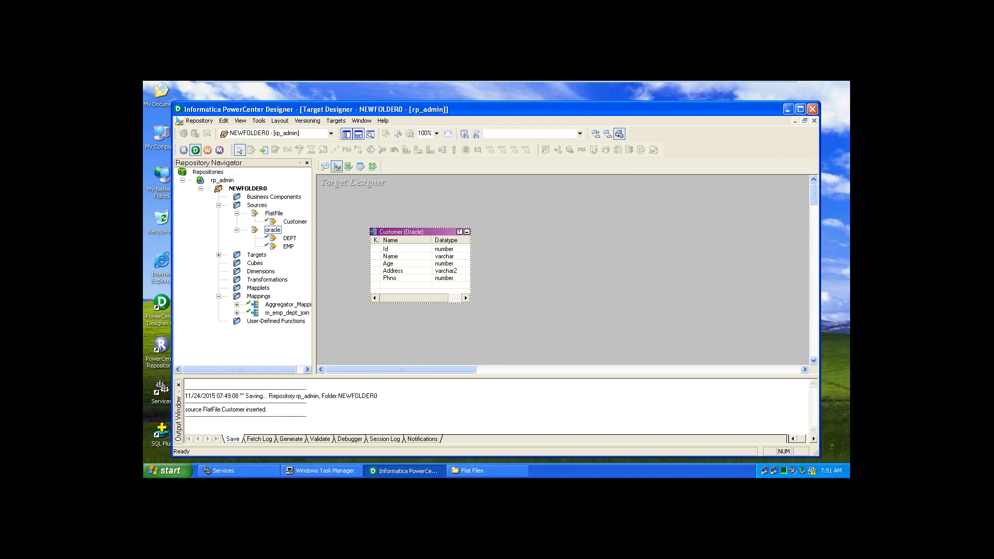
left_click(501, 302)
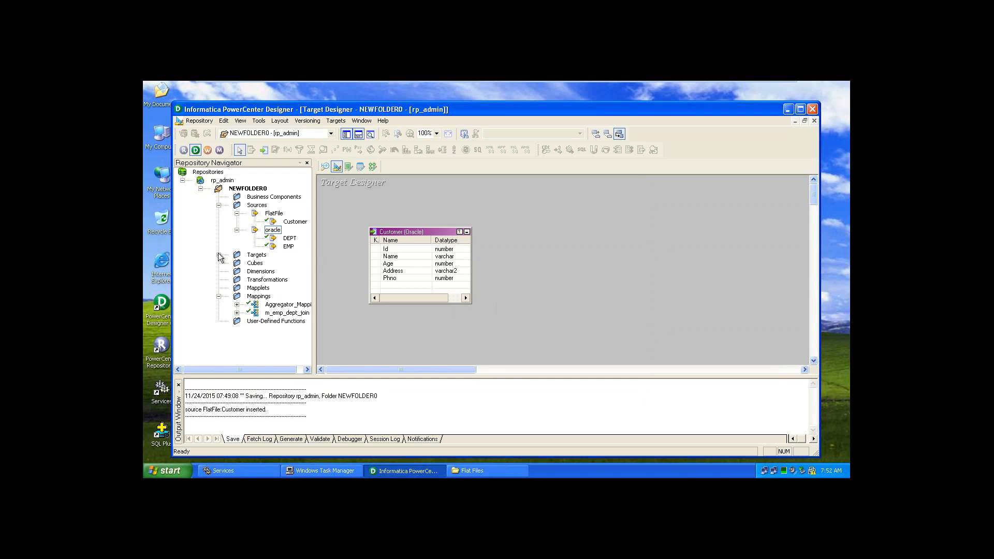
Expand the Targets folder and generate the SQL file MKTABLES.SQL for all tables in the Target Designer.
left_click(385, 249)
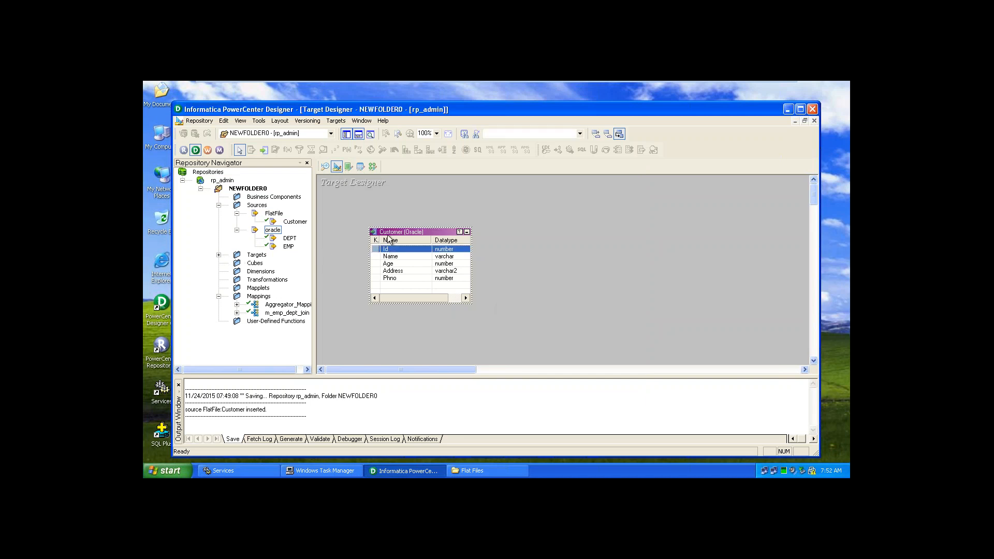
left_click(219, 255)
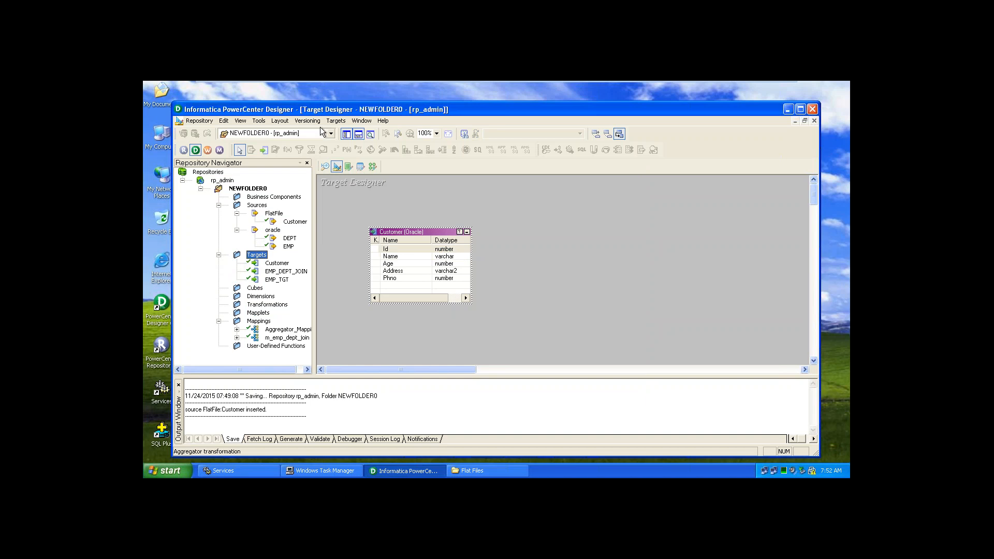
left_click(335, 122)
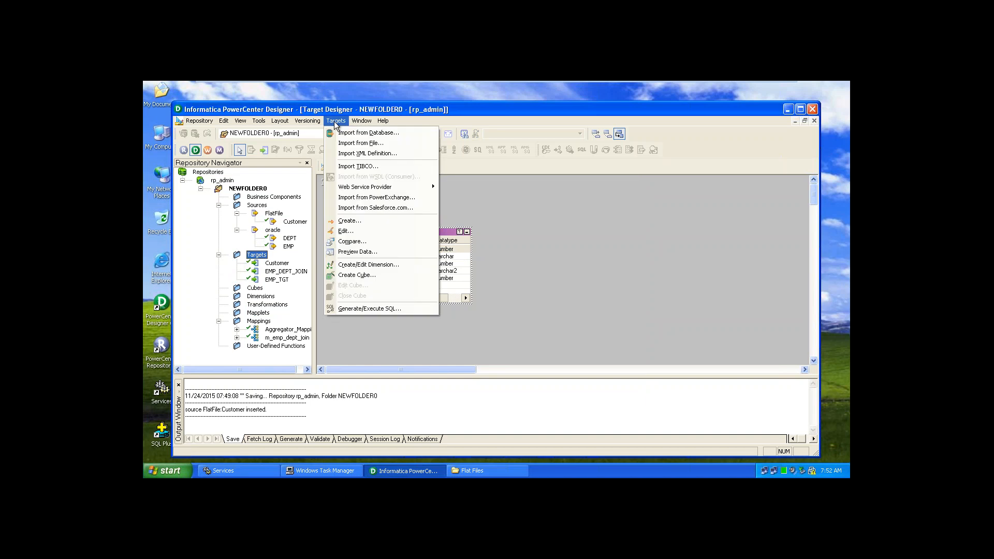
left_click(346, 309)
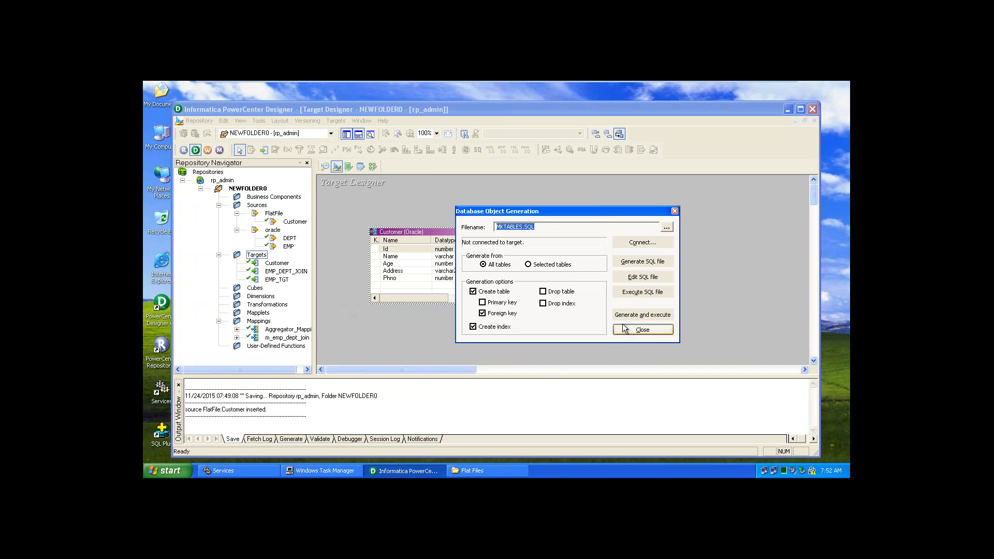
left_click(642, 261)
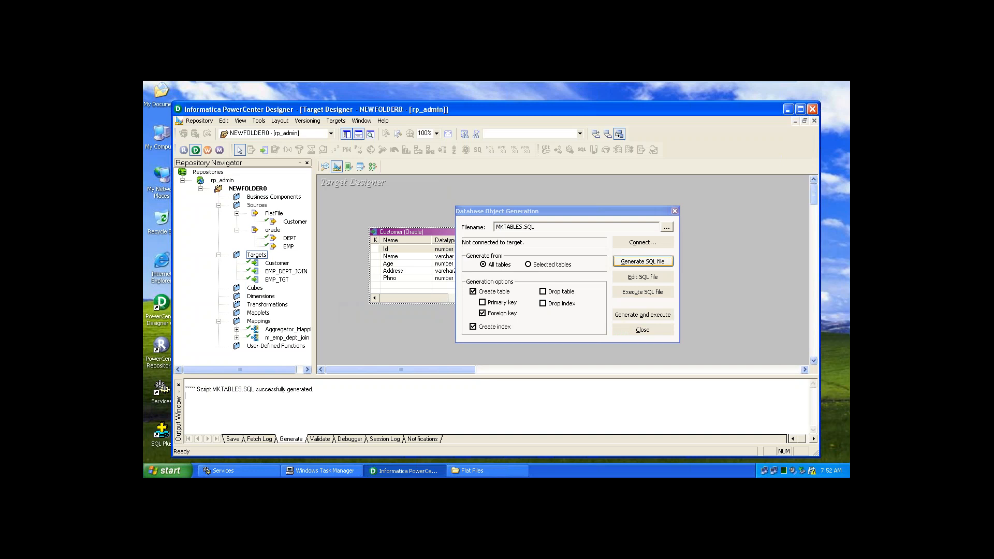
Start generating and executing the SQL, connecting to the Db_Source ODBC data source with the database username and password.
left_click(641, 314)
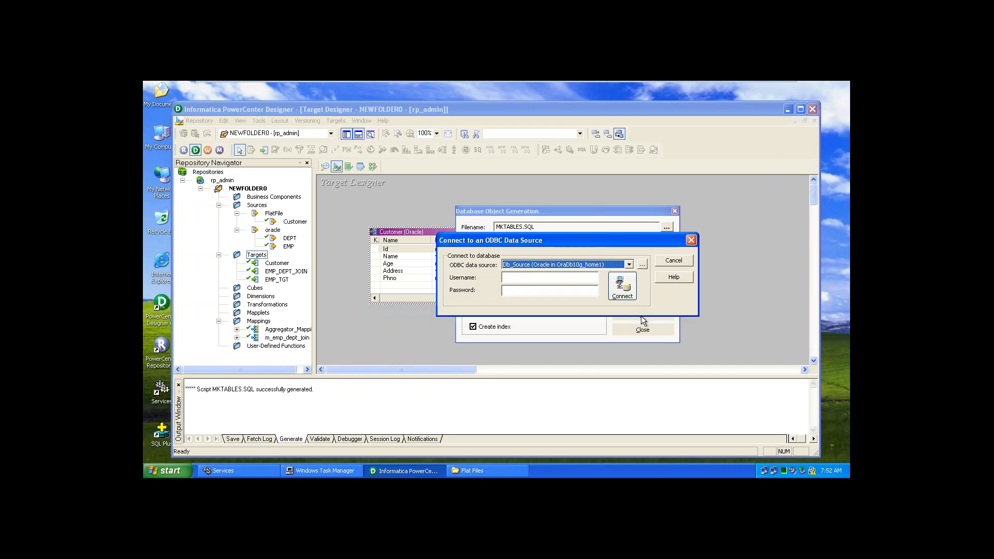
left_click(549, 275)
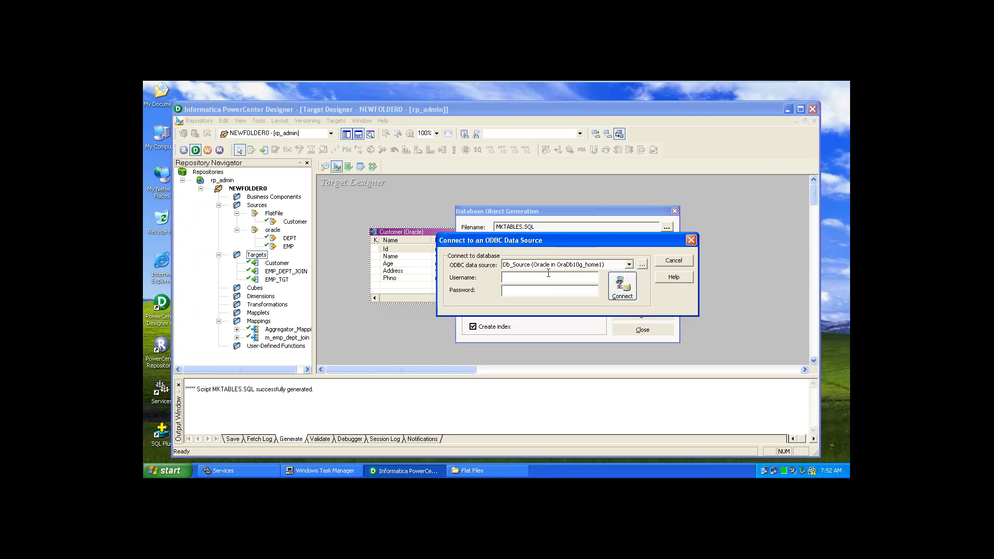
type("scotttiger")
left_click(626, 295)
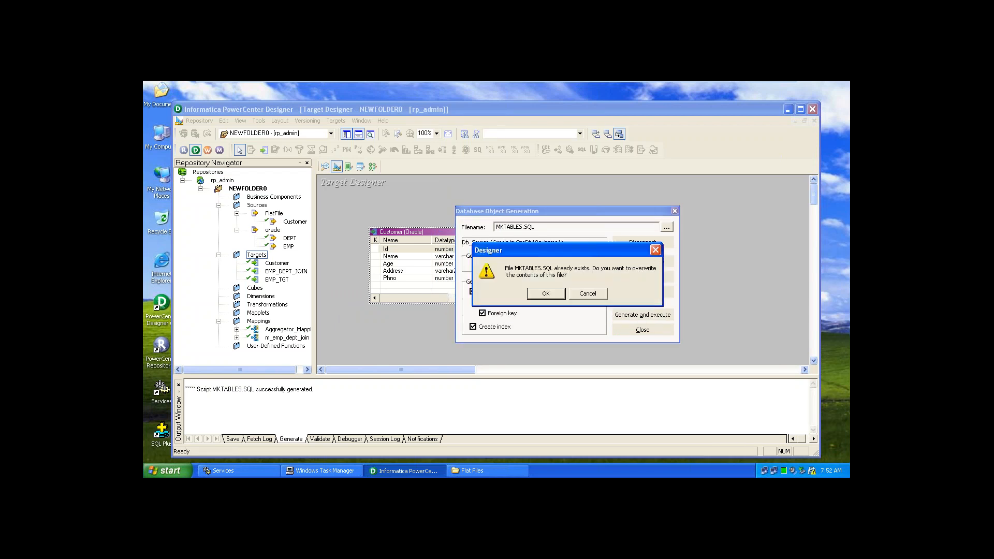
Generate and execute the Customer table's SQL, overwriting MKTABLES.SQL, and save the target to the repository.
left_click(576, 296)
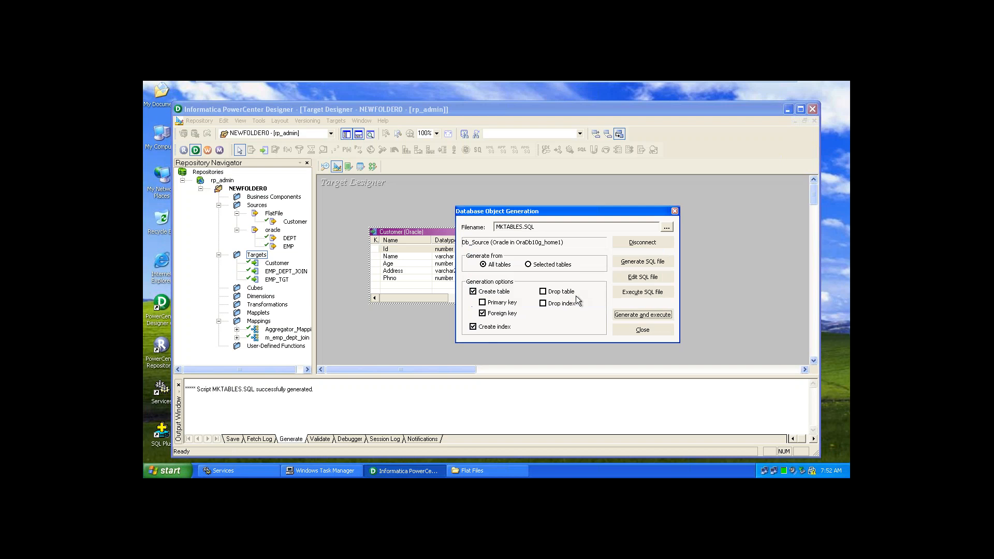
left_click(633, 315)
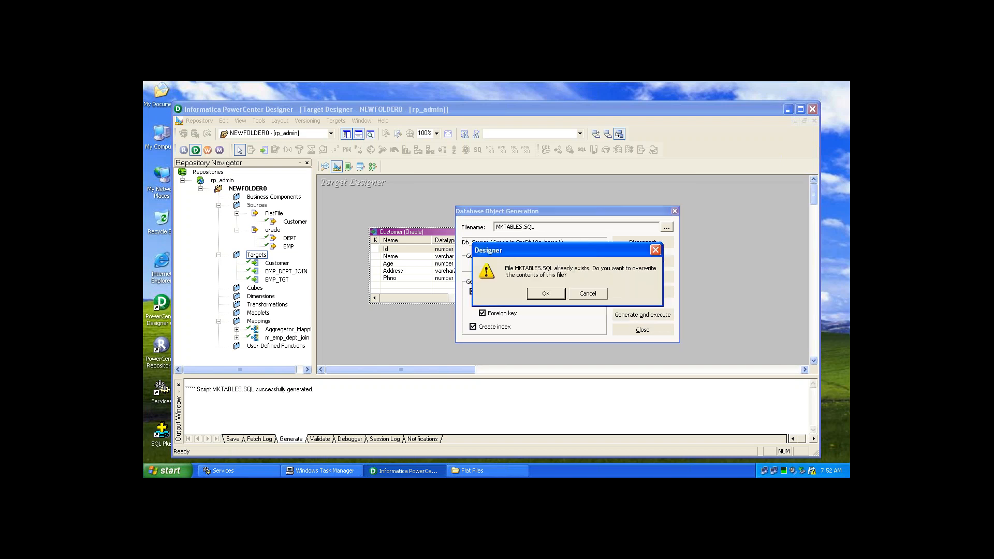
left_click(556, 294)
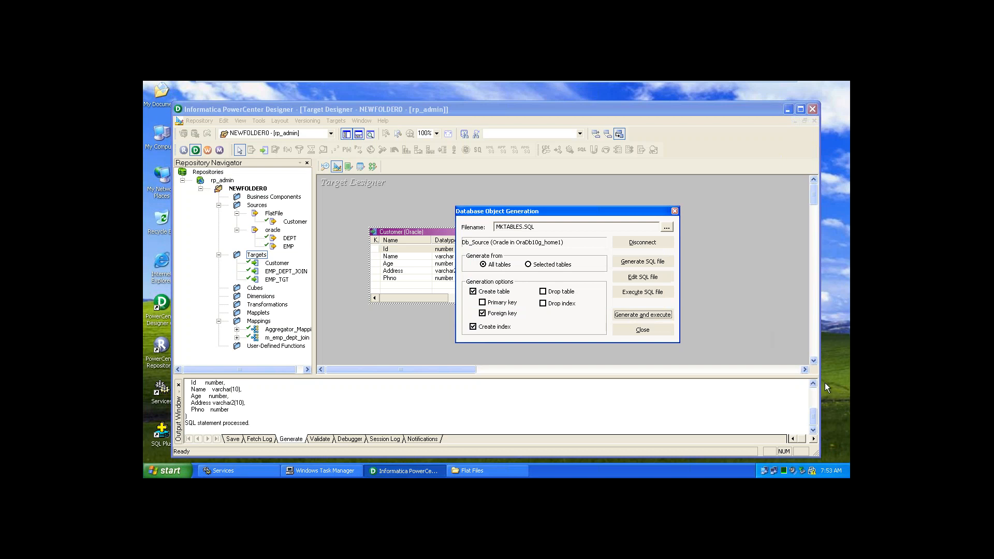
mouse_move(813, 417)
left_mouse_down()
mouse_move(809, 402)
mouse_move(813, 418)
left_mouse_up()
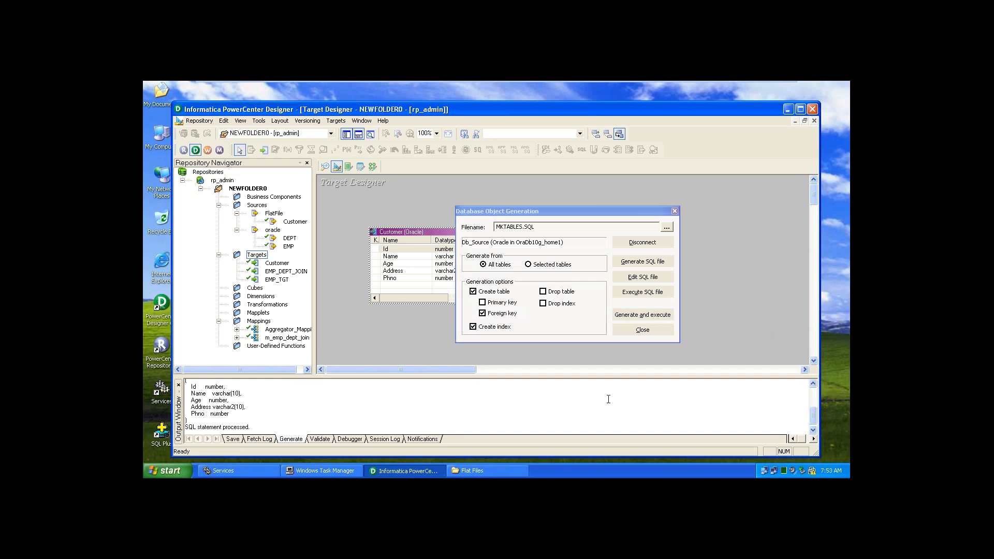
left_click(643, 330)
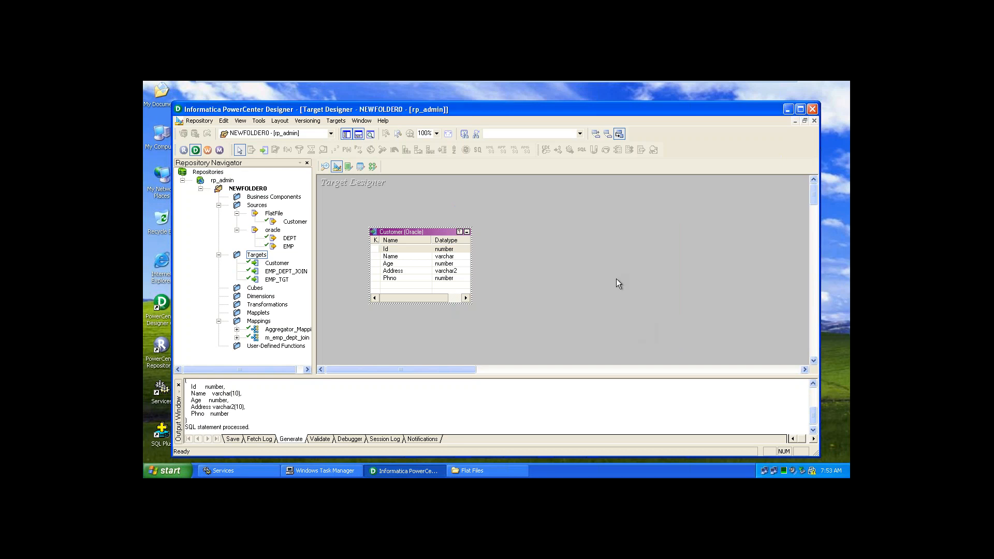
key("ctrl+s")
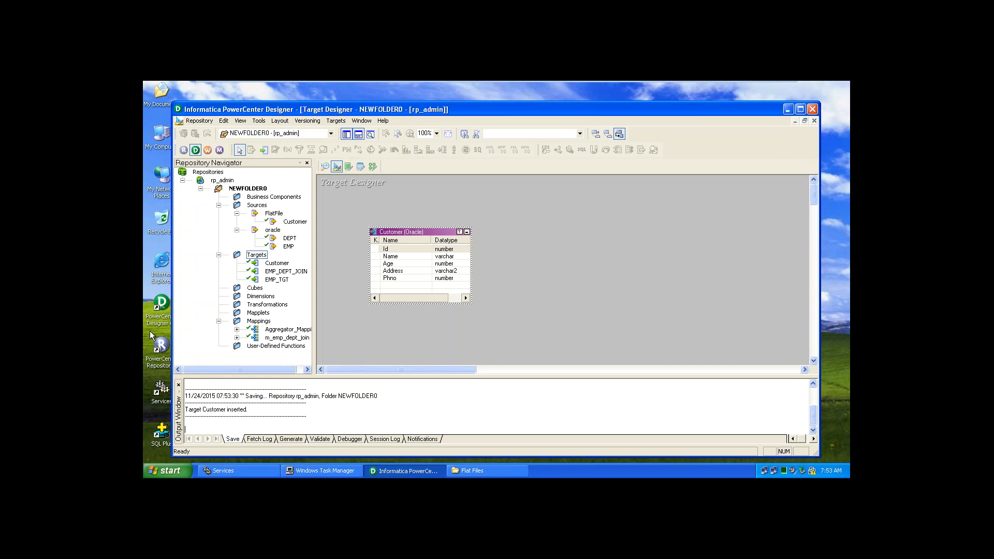
Open Oracle SQL*Plus and log on with the database username and password.
double_click(162, 429)
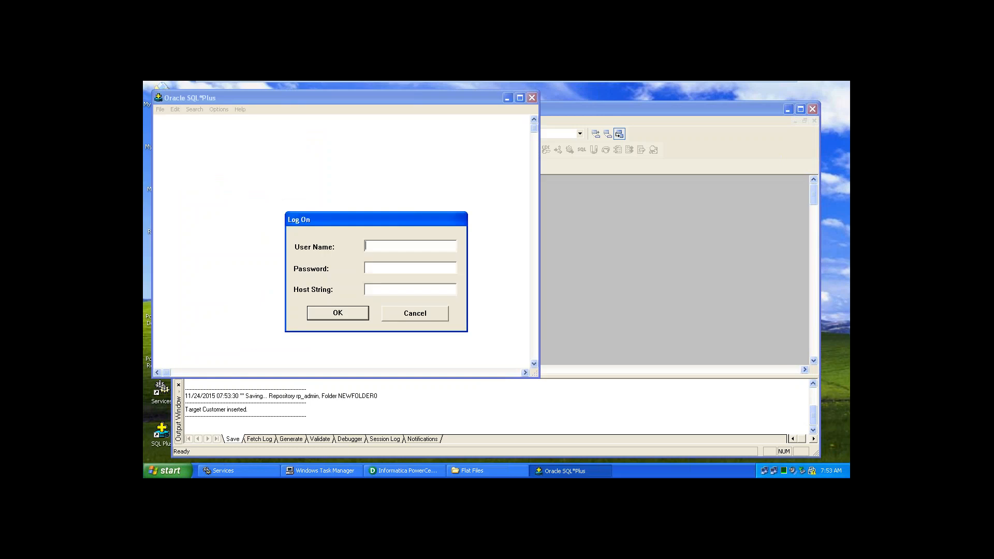
type("scotttiger")
left_click(349, 313)
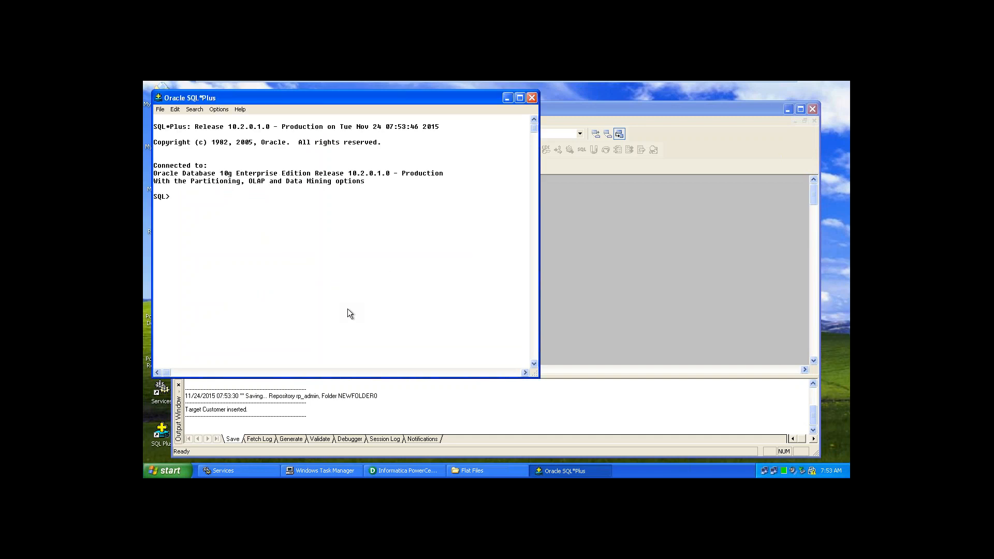
Check the structure of the Customer table in the database with the command desc Customer.
type("selec")
key("BackSpace")
key("BackSpace")
key("BackSpace")
key("BackSpace")
key("BackSpace")
type("desc Customer")
key("Return")
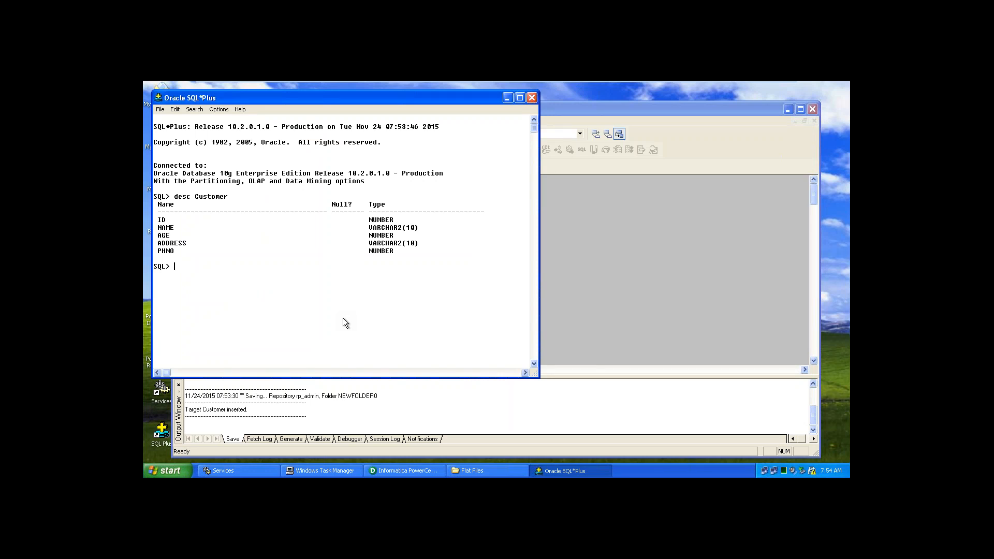
Return to PowerCenter Designer and create the mapping m_Customer_exm in the Mapping Designer from the Customer flat file source.
left_click(554, 472)
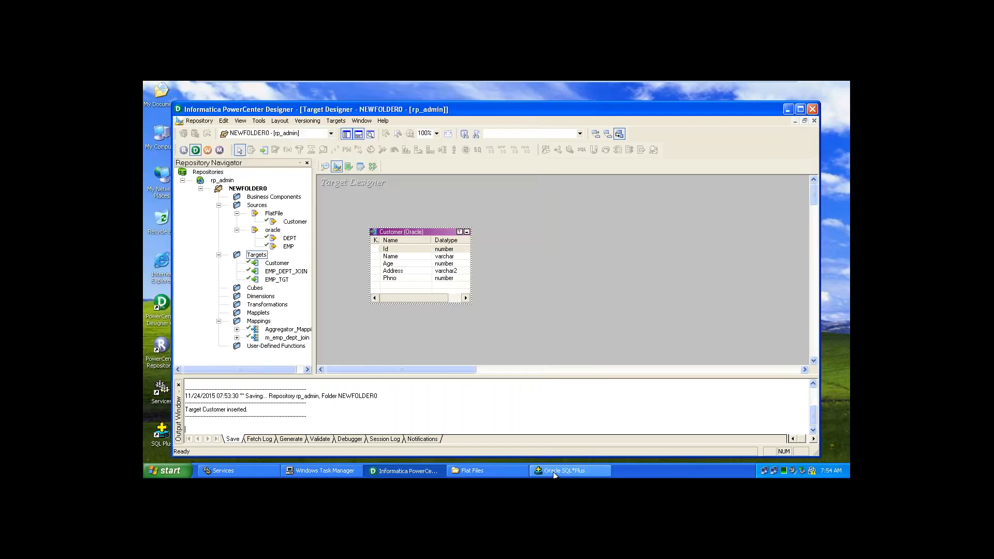
left_click(371, 165)
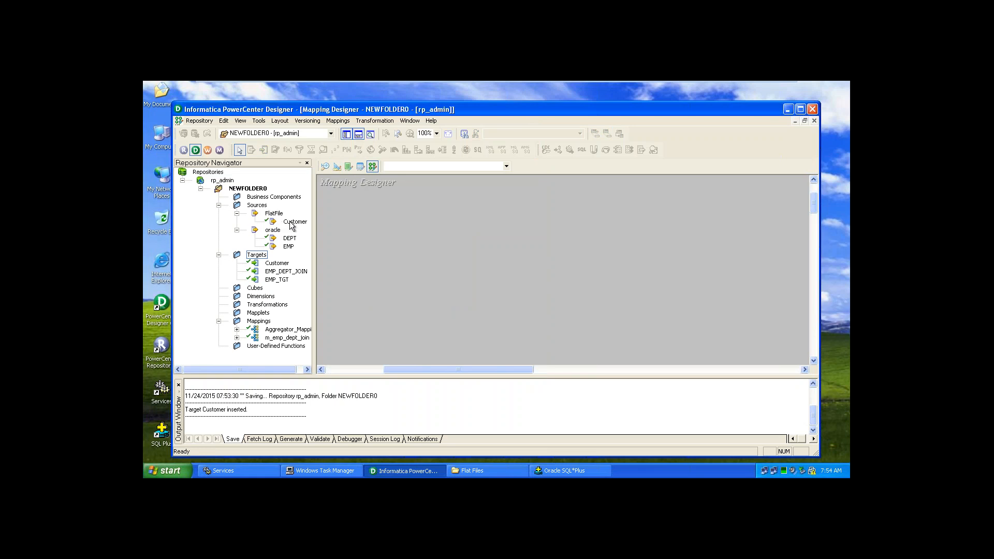
left_click_drag(293, 222, 365, 228)
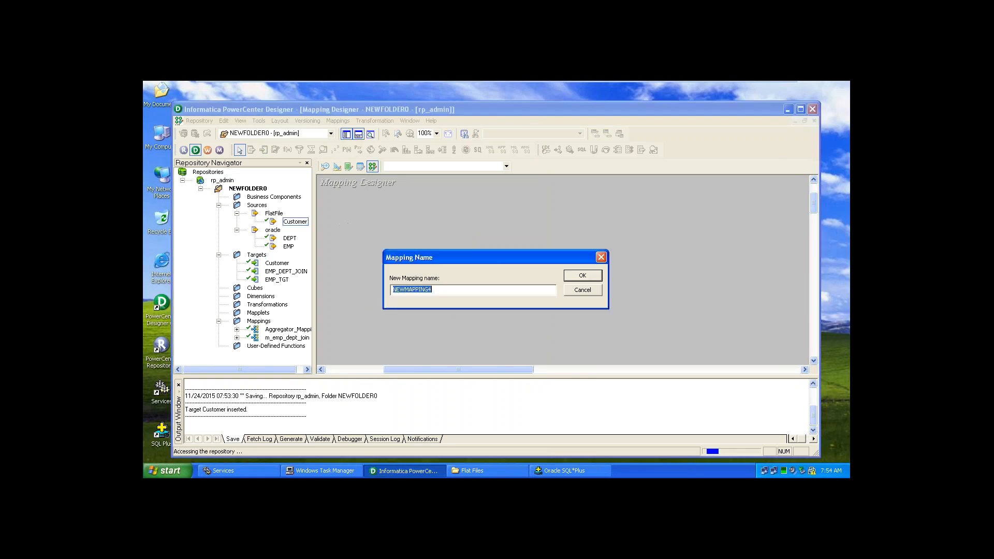
type("m_Customer_exm")
left_click(582, 275)
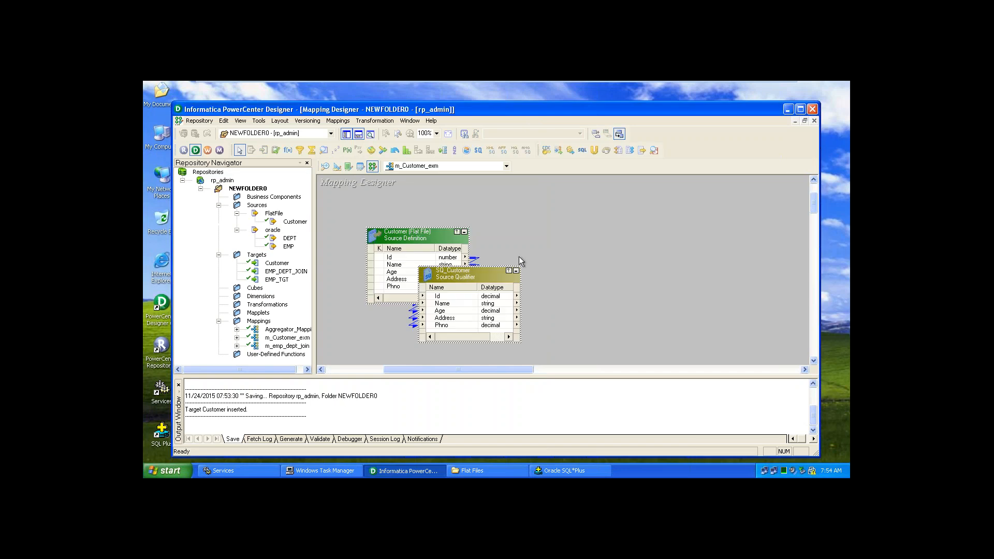
Maximize the Designer window, move the Customer source and its Source Qualifier to the mapping workspace's upper-left area, and clear the selection.
left_click_drag(426, 238, 390, 212)
left_click_drag(461, 247, 529, 228)
left_click(801, 109)
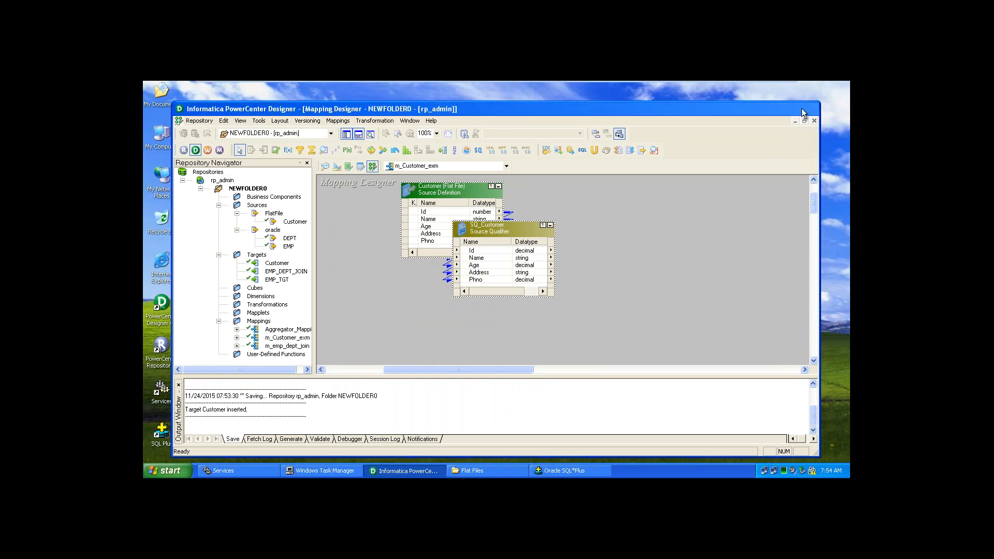
left_click_drag(410, 168, 347, 178)
left_click_drag(434, 217, 442, 216)
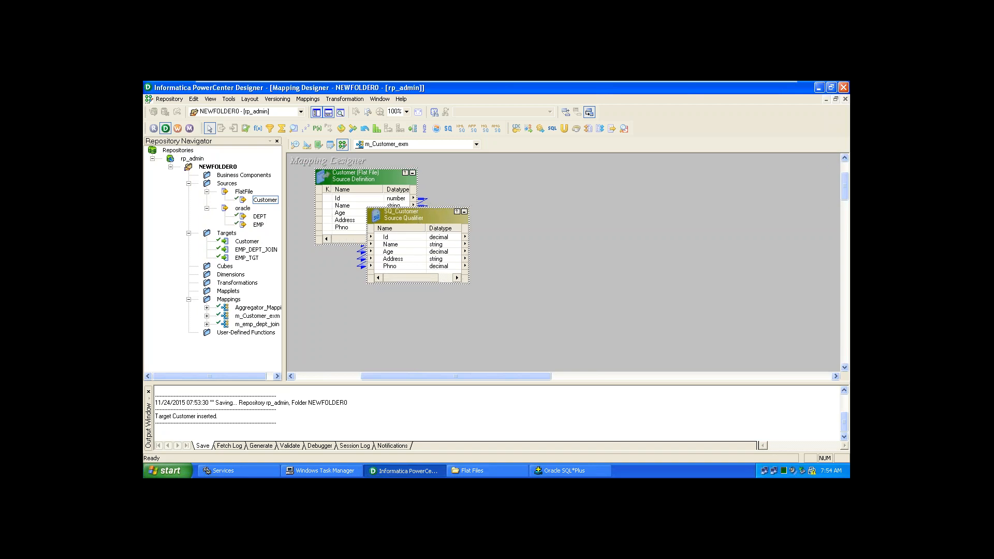
right_click(529, 204)
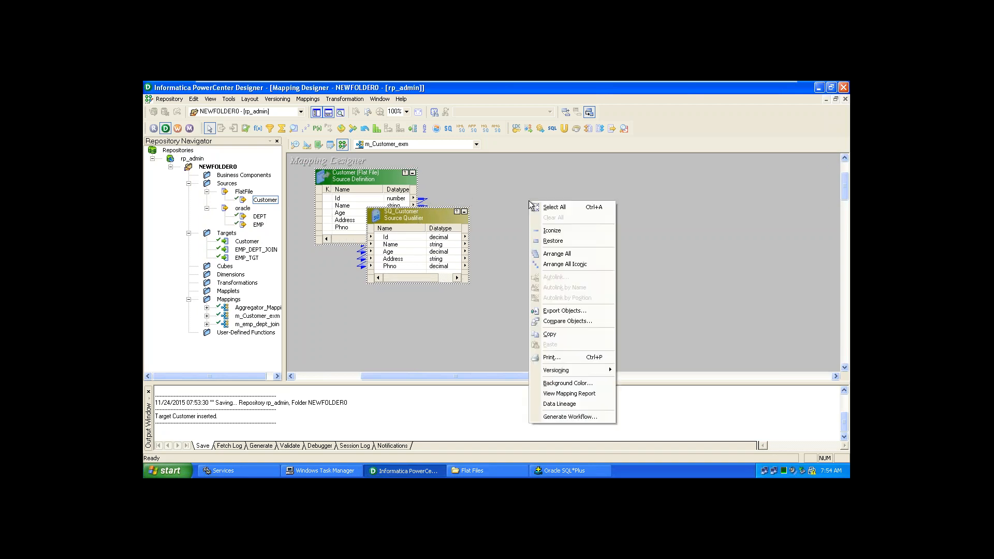
left_click(496, 246)
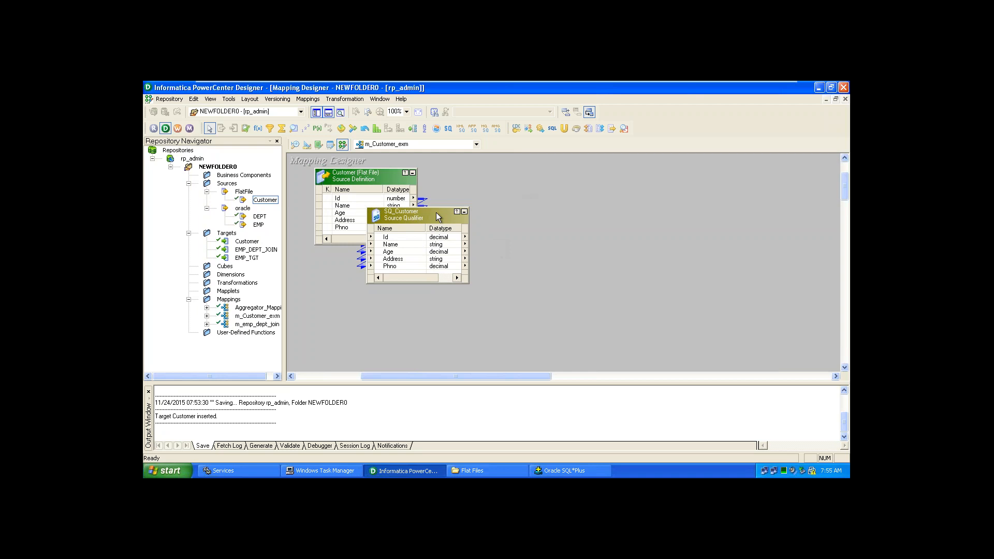
Place the Source Qualifier beside the Customer source, then add the Oracle Customer target to the mapping and align it in the same row.
left_click_drag(436, 213, 514, 173)
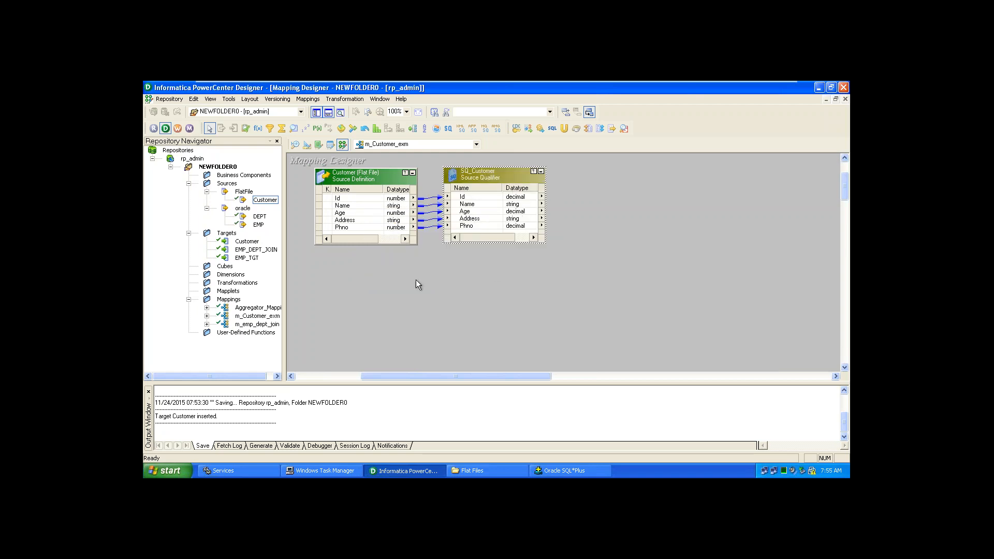
left_click(248, 242)
left_click_drag(253, 244, 693, 193)
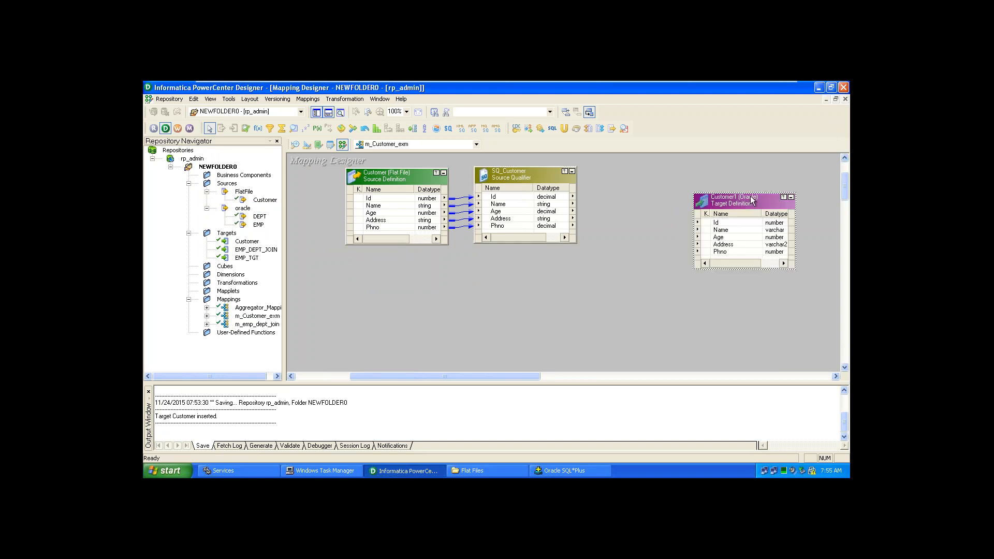
left_click_drag(730, 201, 726, 177)
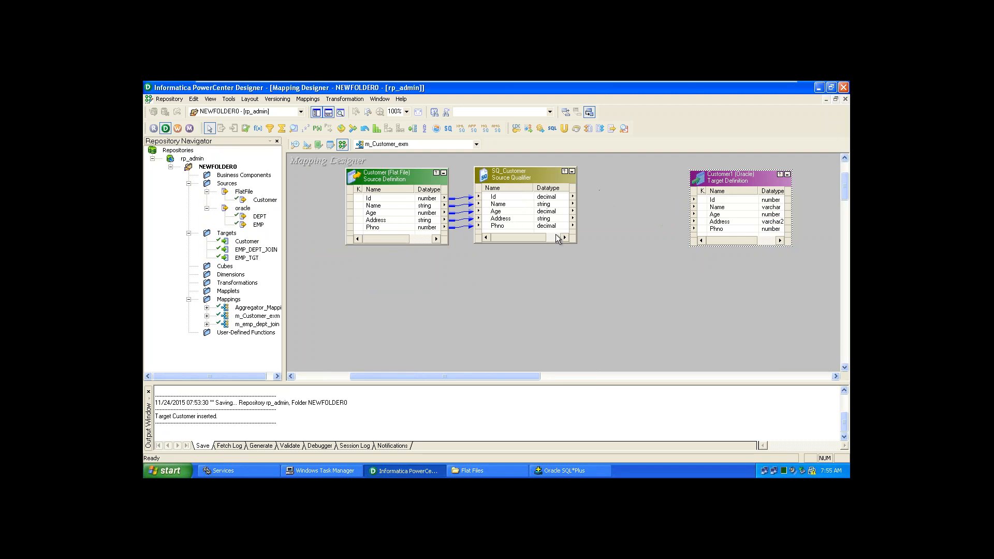
Link all SQ_Customer ports to the matching ports of the Oracle Customer target and save the mapping.
left_click(488, 199)
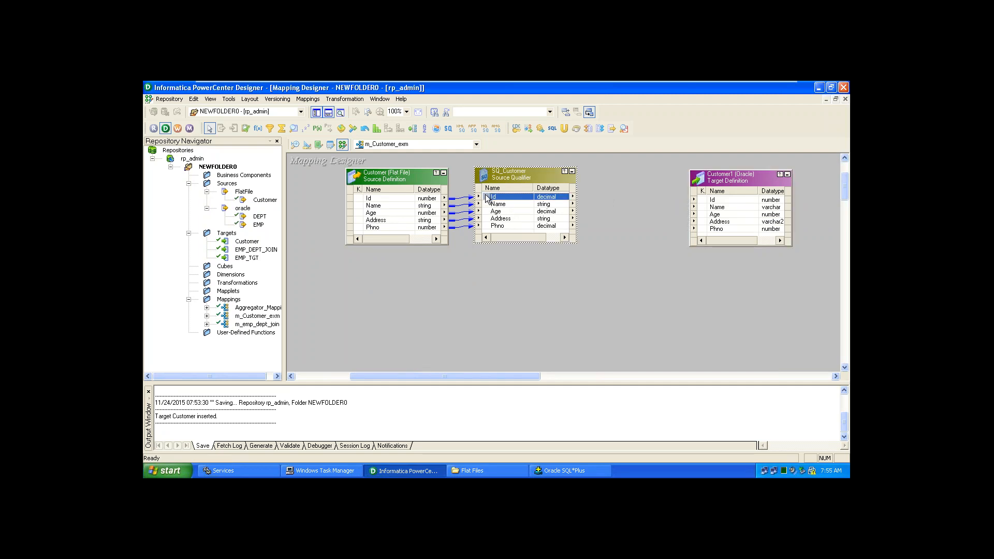
right_click(487, 198)
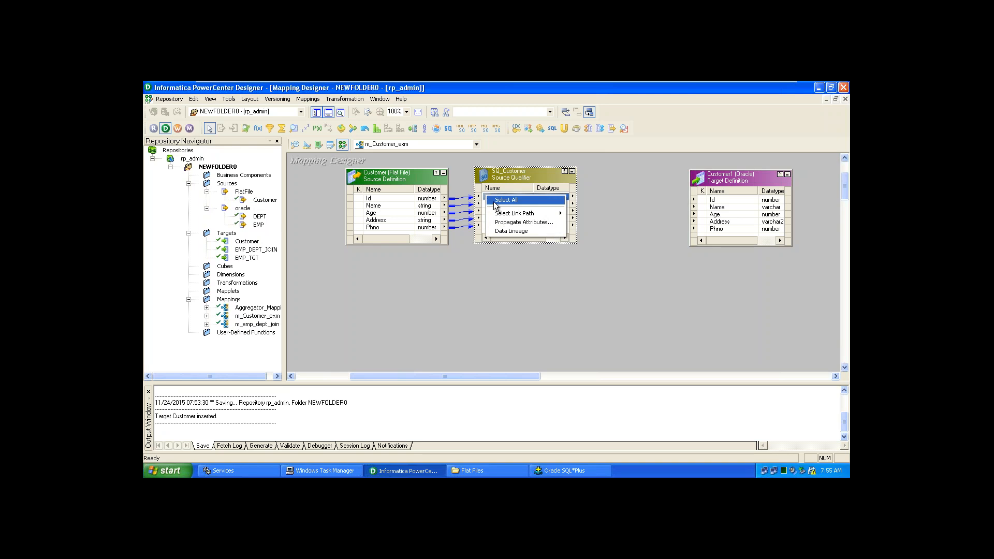
left_click(493, 201)
left_click_drag(489, 198, 704, 201)
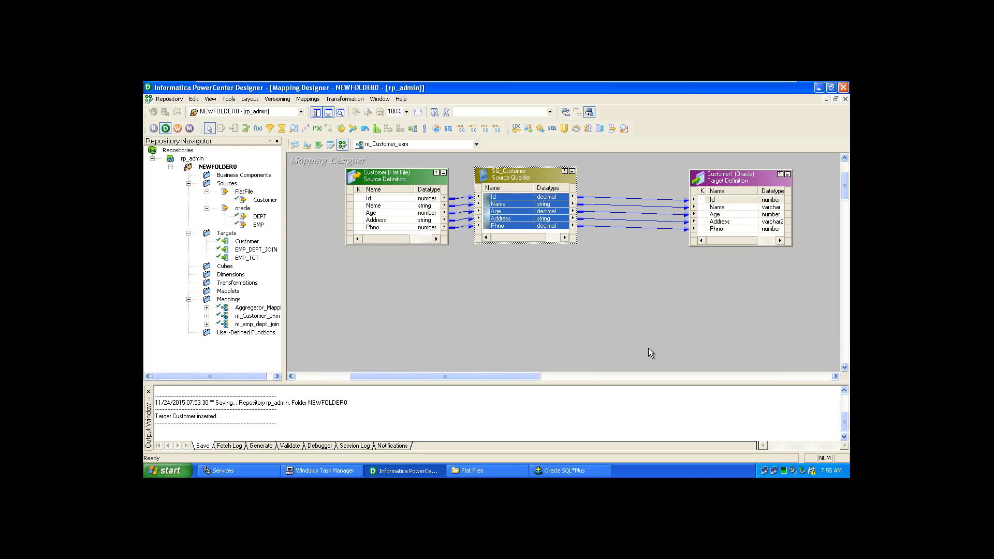
key("ctrl+s")
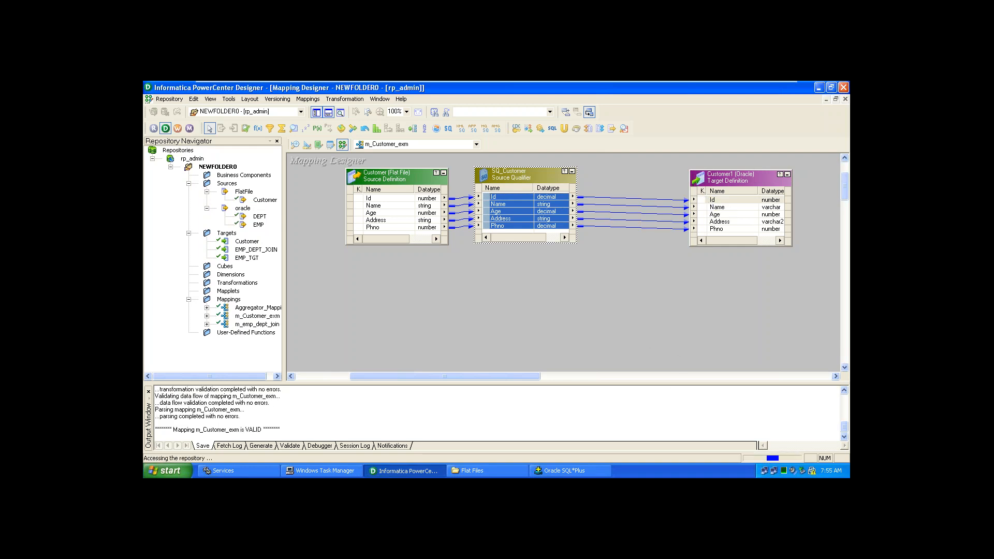
Open PowerCenter Workflow Manager from the Designer and dismiss the startup tip.
left_click(177, 129)
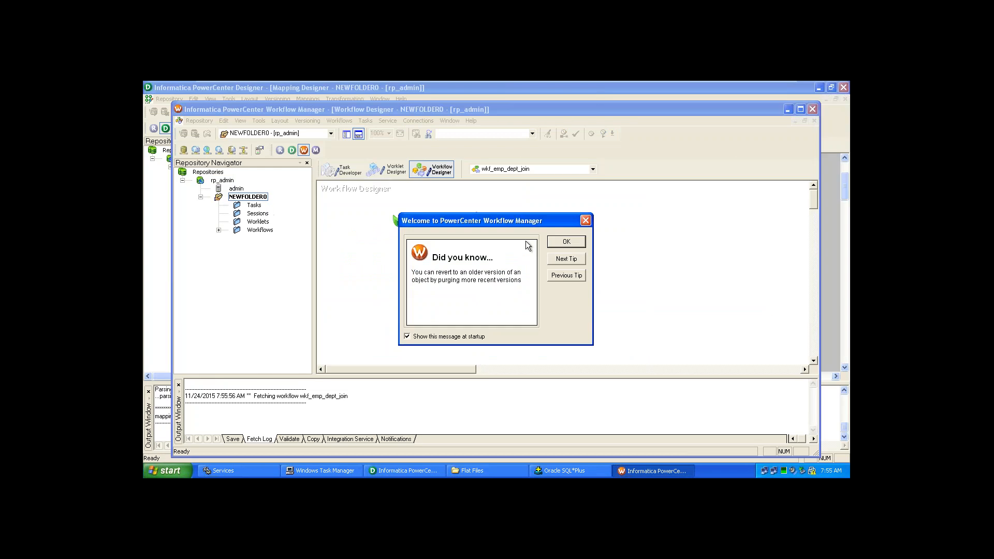
left_click(566, 242)
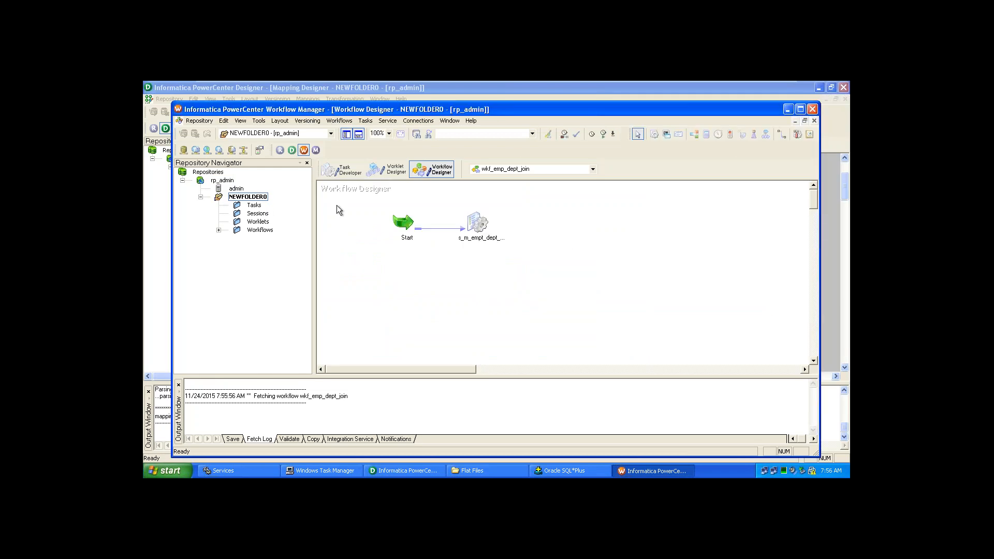
left_click(258, 199)
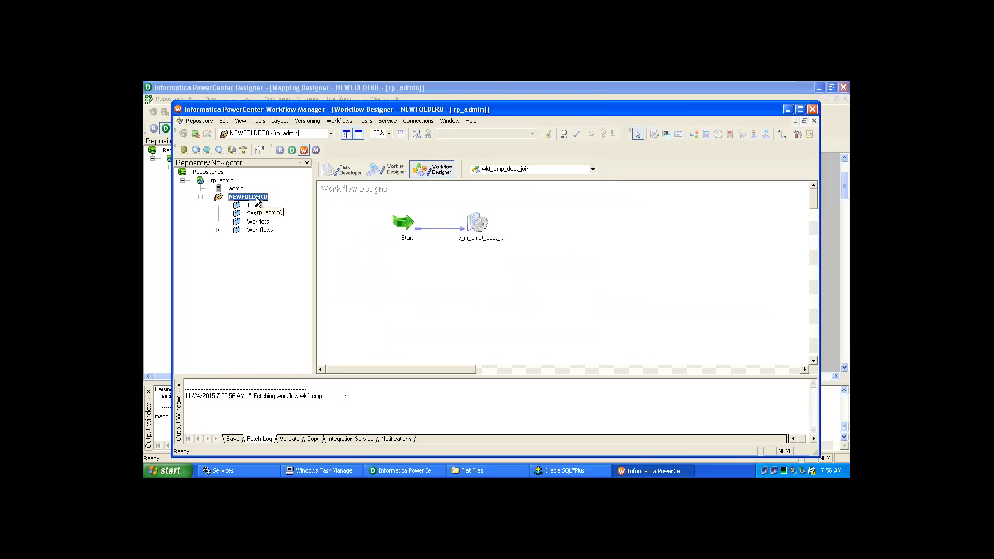
right_click(258, 199)
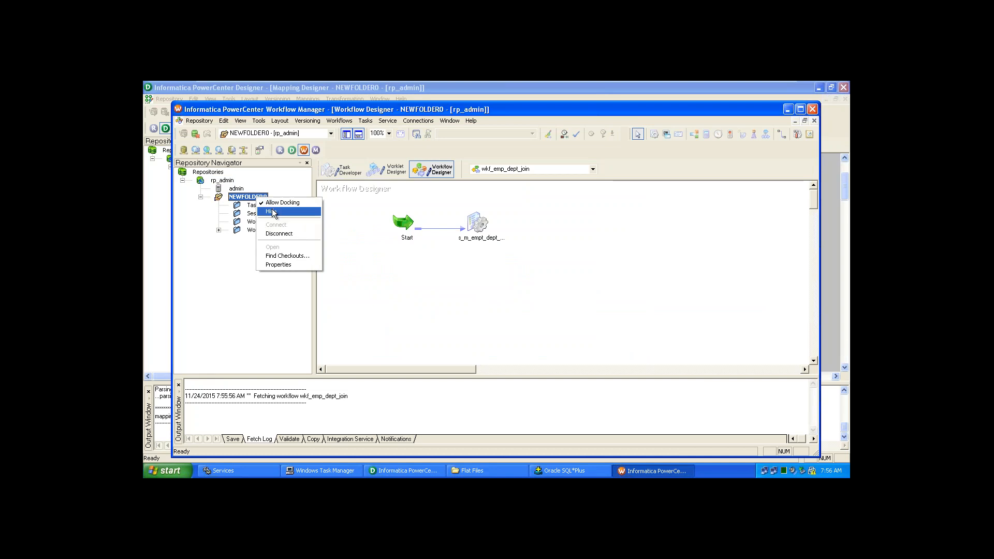
left_click(399, 274)
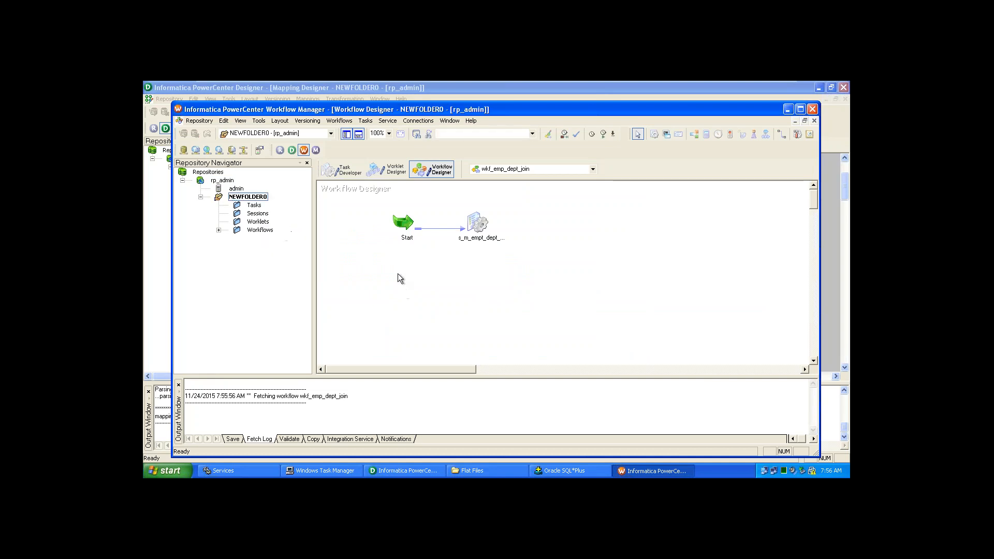
Close the open workflow wkf_emp_dept_join and create a new workflow named wkf_Customer_exm.
left_click(339, 121)
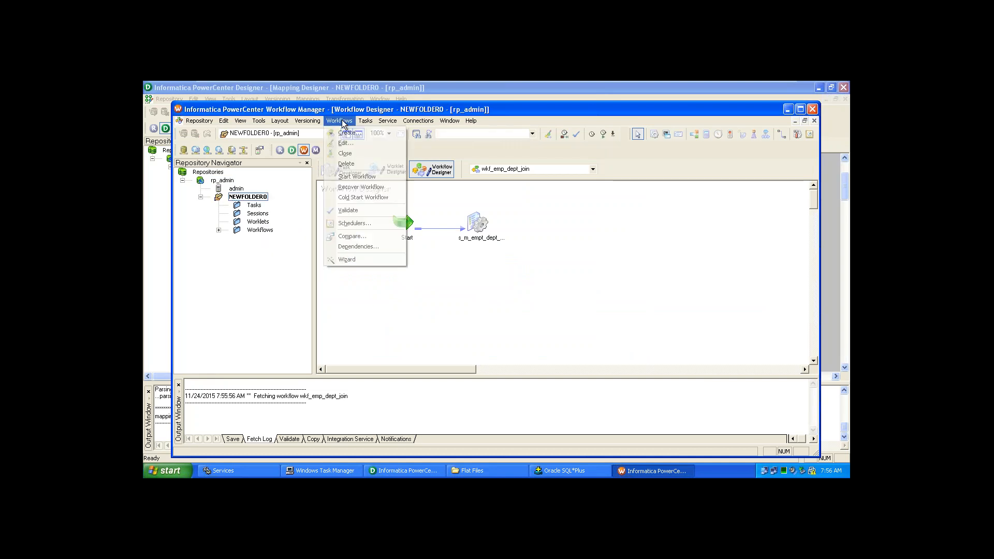
left_click(345, 154)
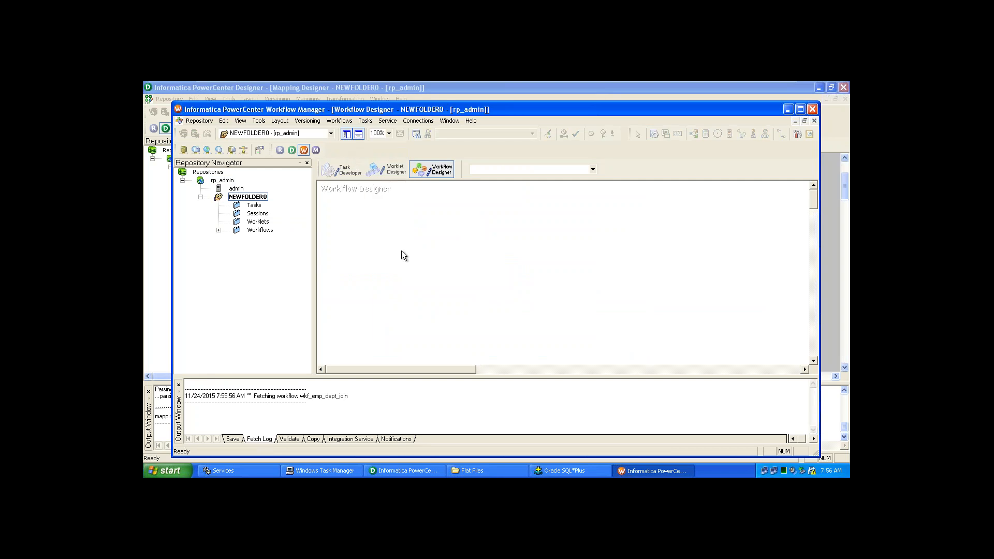
left_click(330, 124)
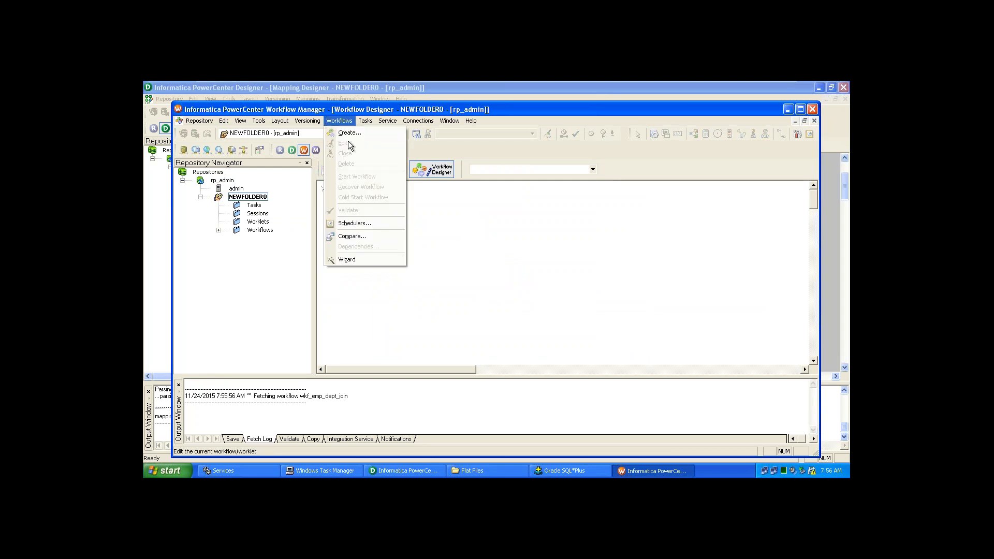
left_click(351, 133)
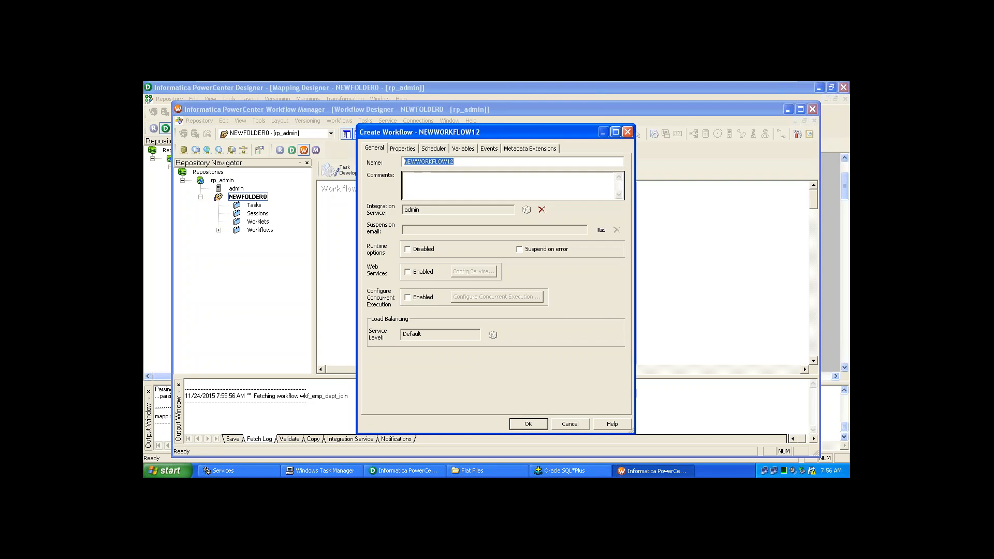
type("wkf_Customer_exm")
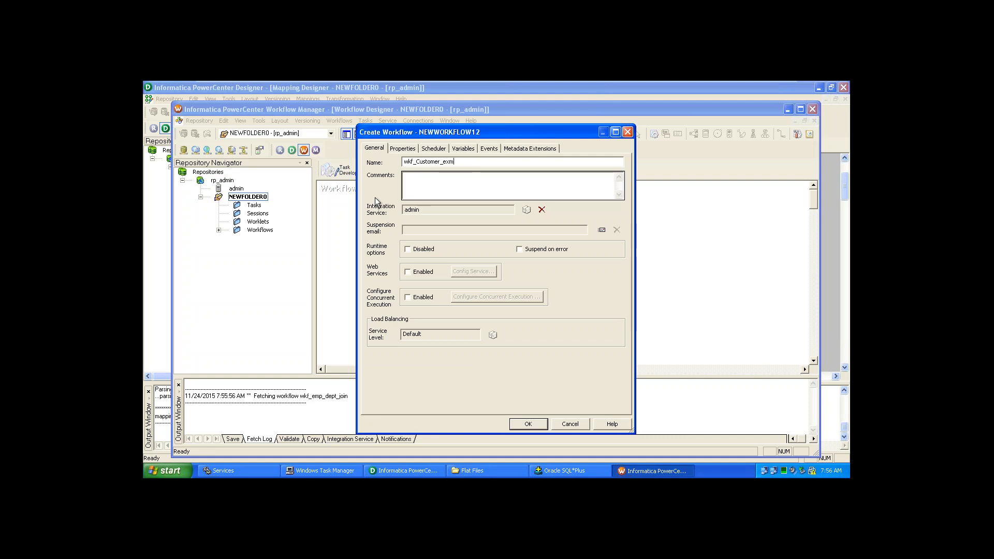
left_click(528, 423)
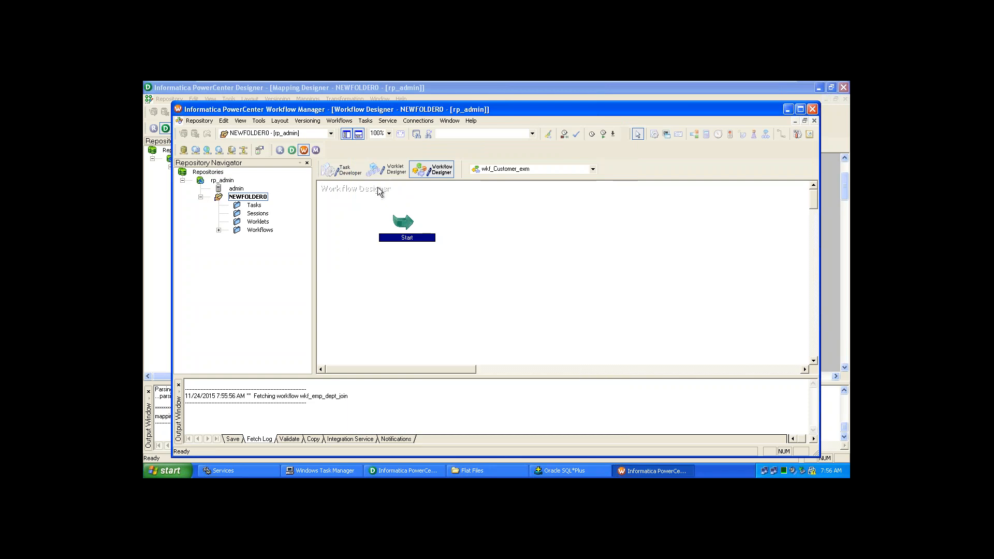
Create a Session task named s_m_Customer_exm in the workflow and associate it with the mapping m_Customer_exm.
left_click(365, 121)
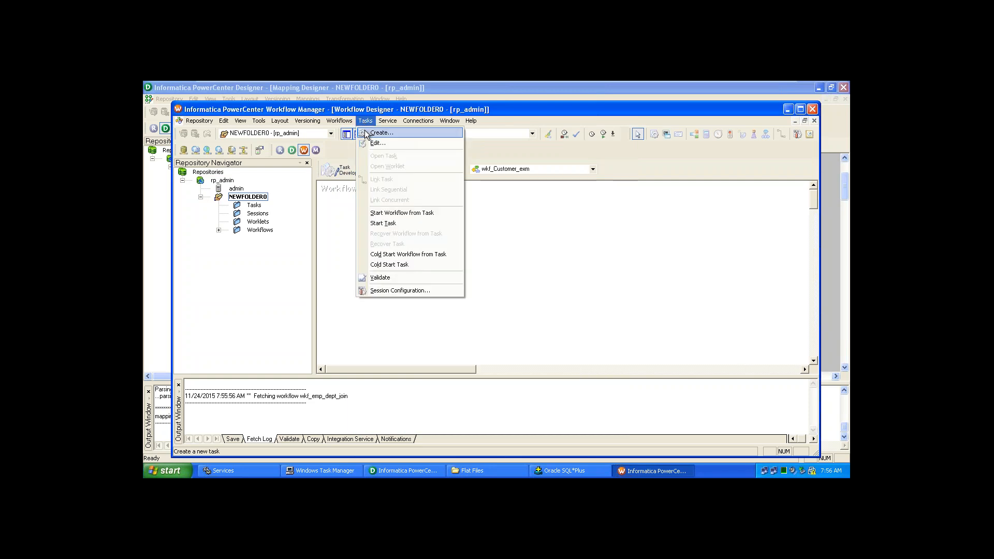
left_click(381, 133)
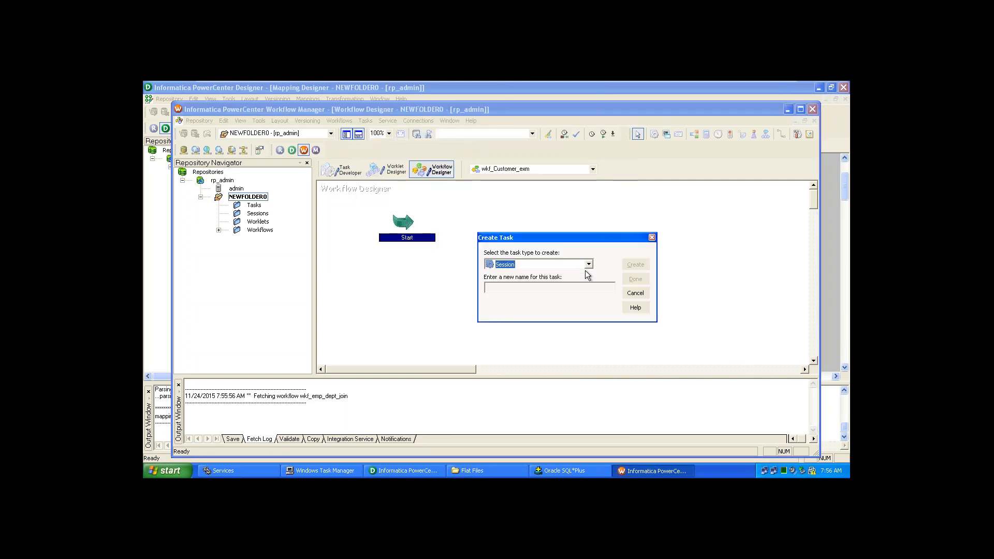
left_click(581, 285)
type("s_m_Customer_exm")
left_click(634, 264)
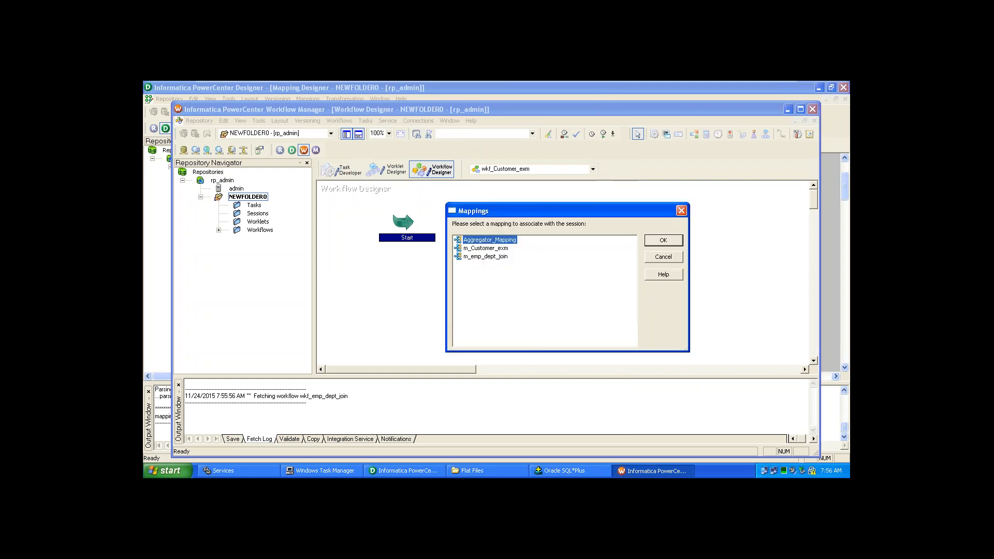
left_click(494, 248)
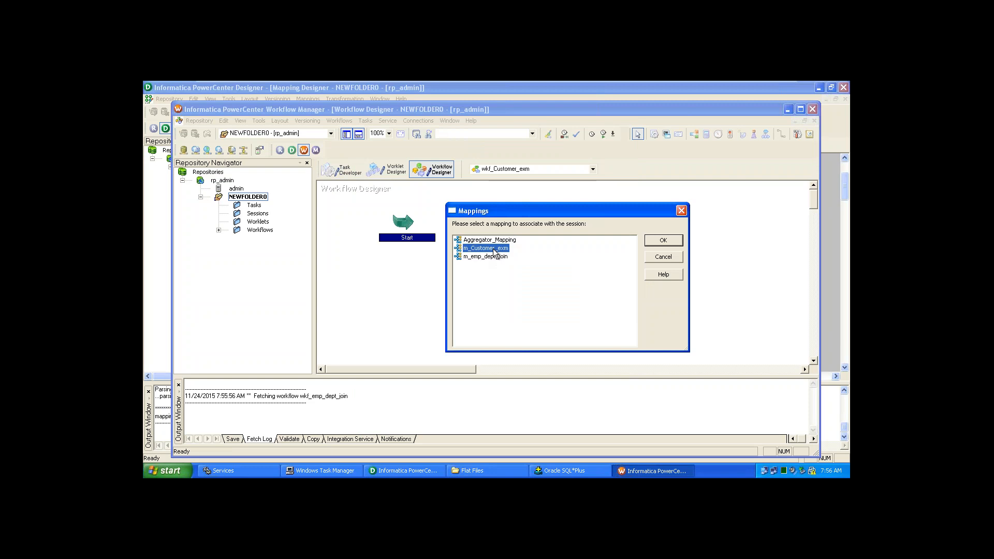
left_click(666, 241)
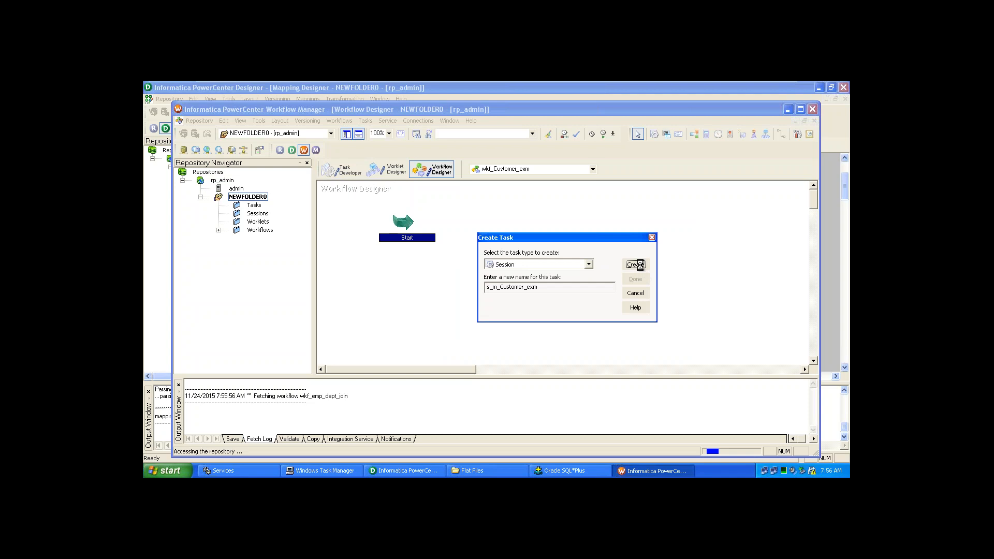
left_click(636, 264)
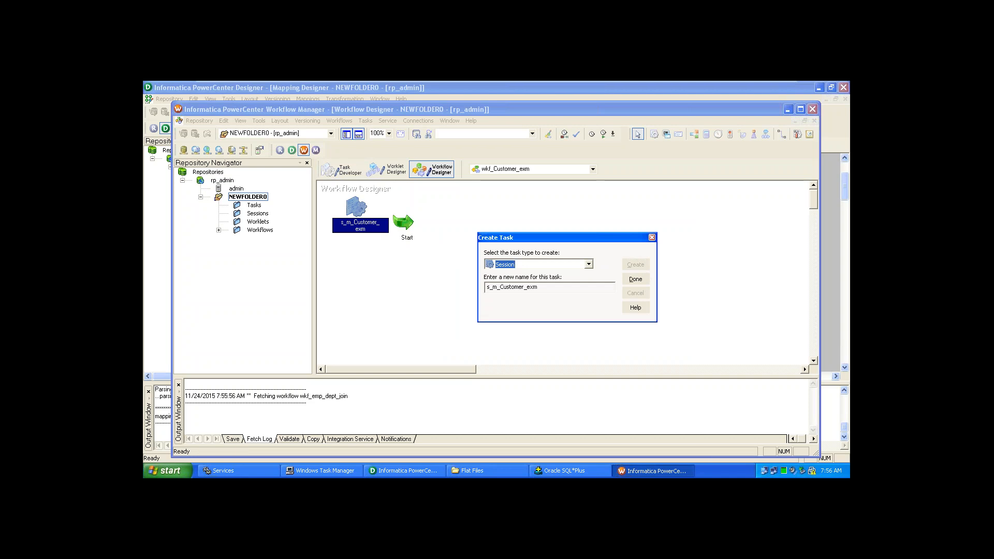
left_click(636, 279)
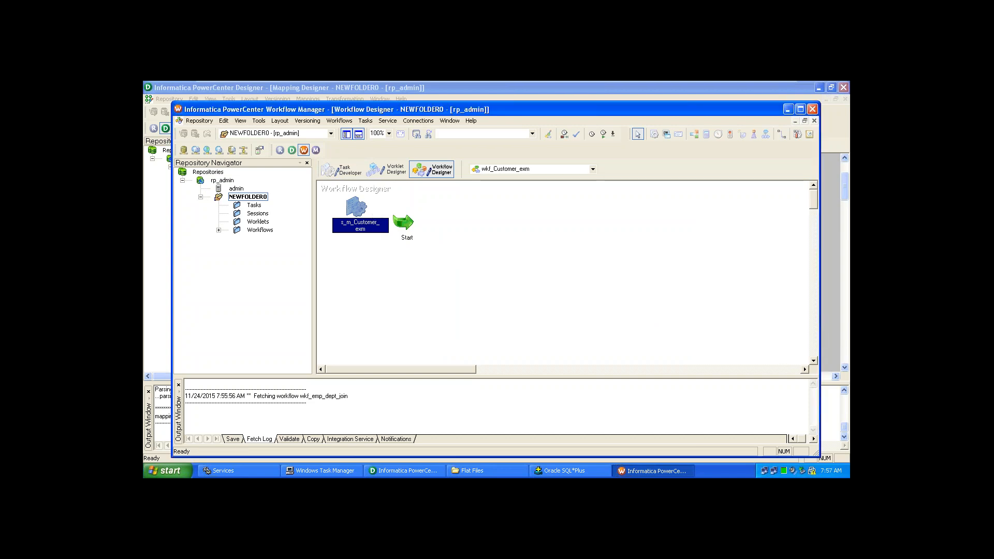
Move the s_m_Customer_exm session to the far side of the Start task and link Start to the session.
left_click_drag(361, 229, 481, 231)
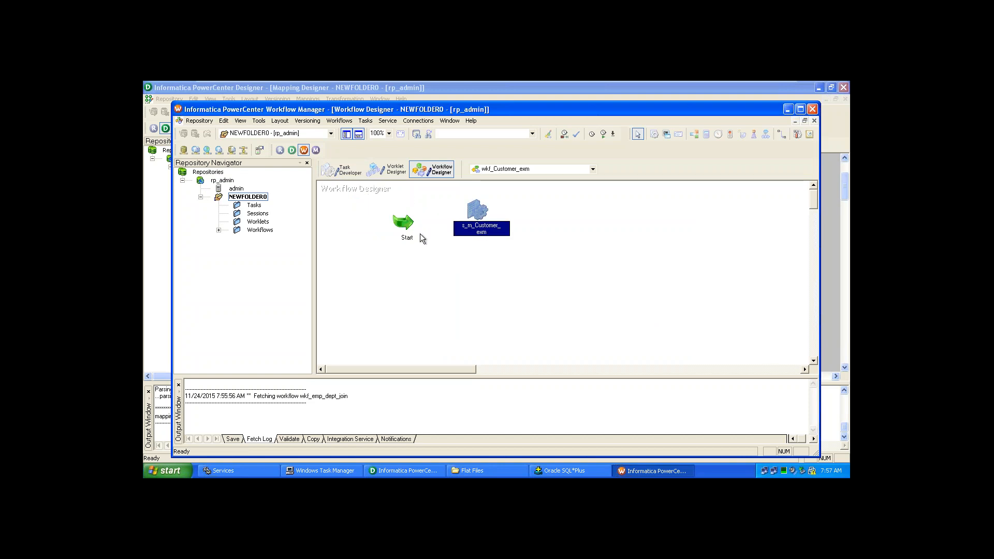
left_click(781, 134)
left_click_drag(418, 228, 454, 225)
left_click(781, 134)
left_click_drag(409, 228, 457, 209)
left_click(635, 253)
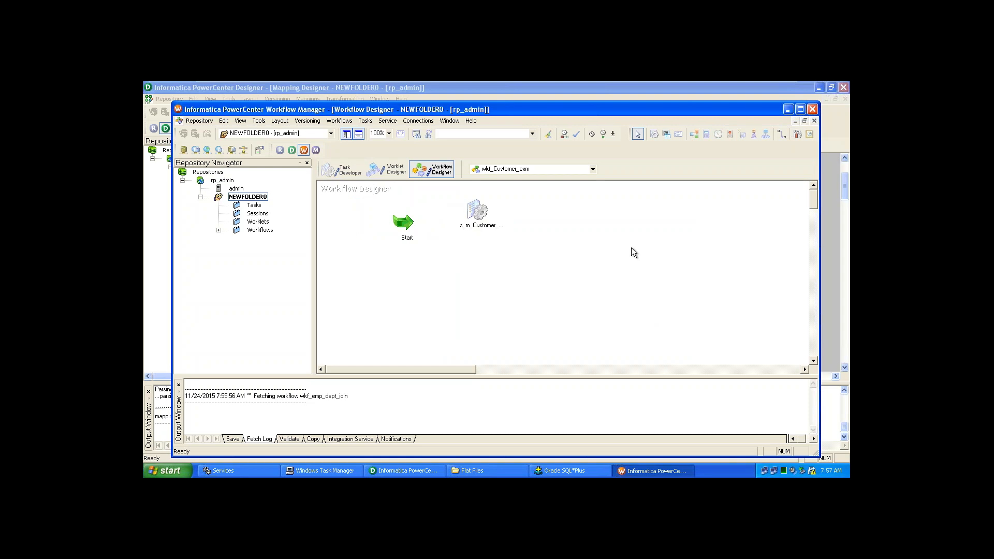
left_click(782, 134)
left_click_drag(410, 229, 463, 210)
Open the s_m_Customer_exm session's mapping settings and set the Customer1 target's load type to Normal.
double_click(484, 226)
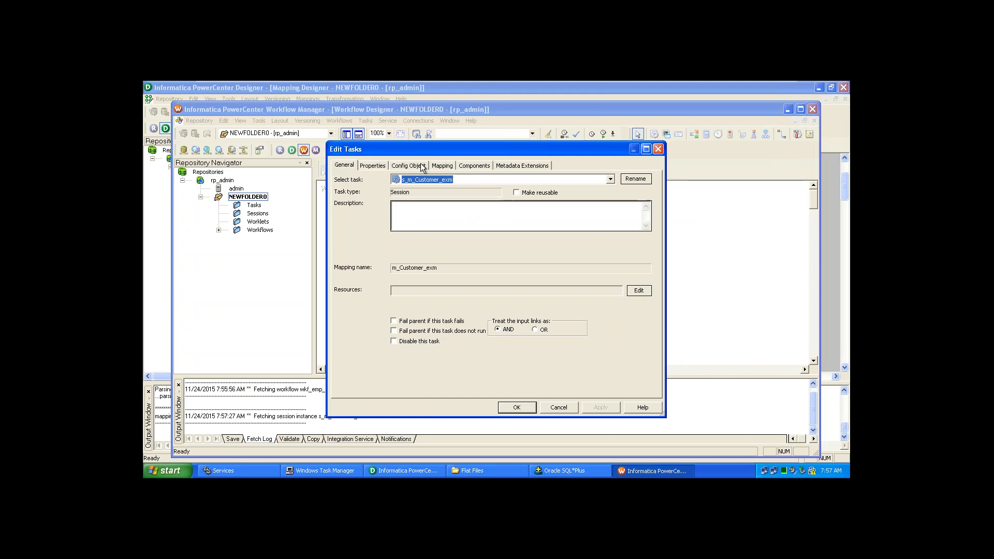
left_click(442, 165)
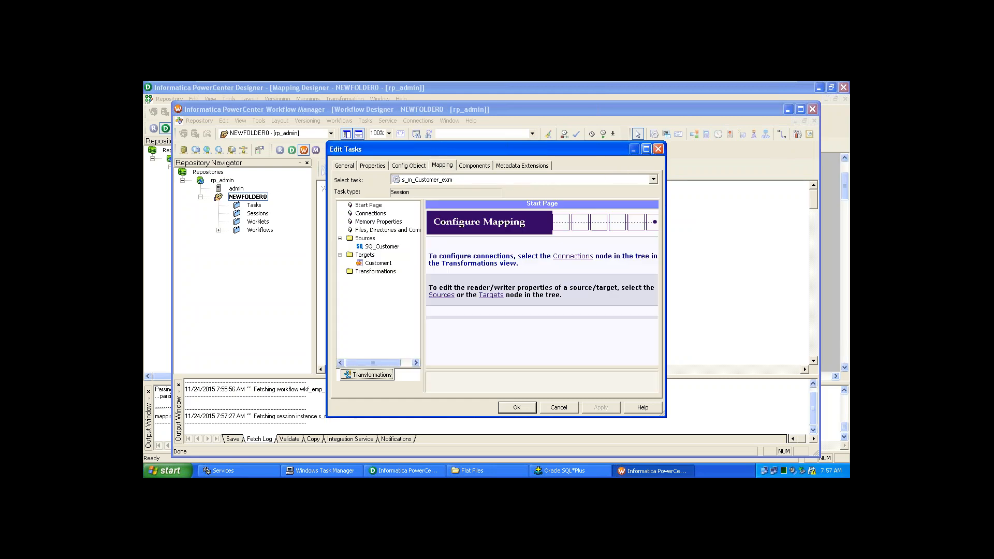
left_click(382, 246)
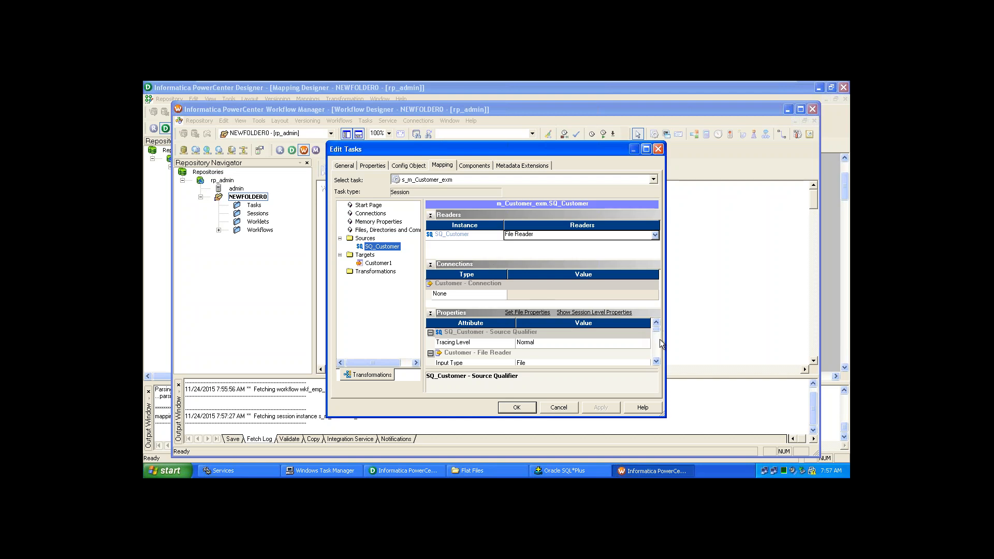
left_click(370, 264)
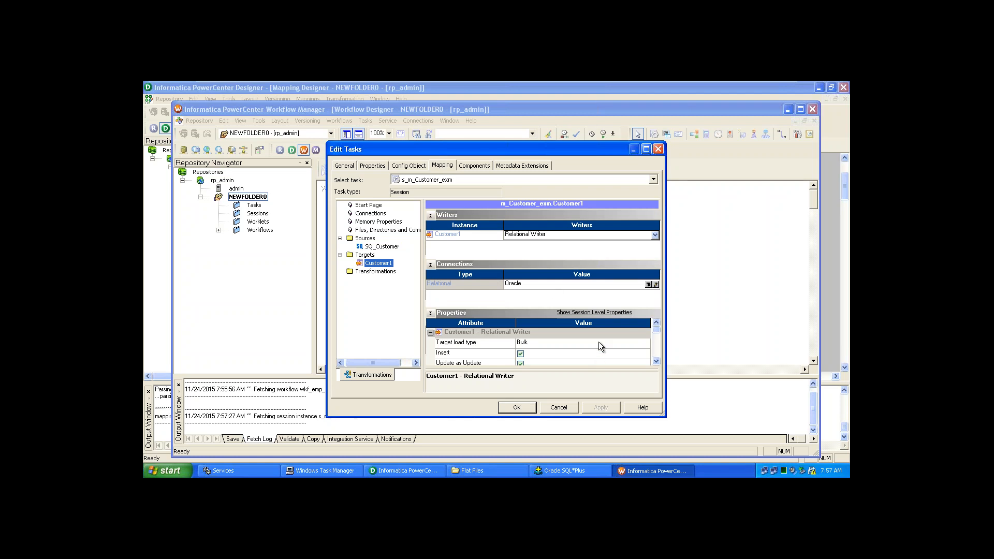
left_click(555, 343)
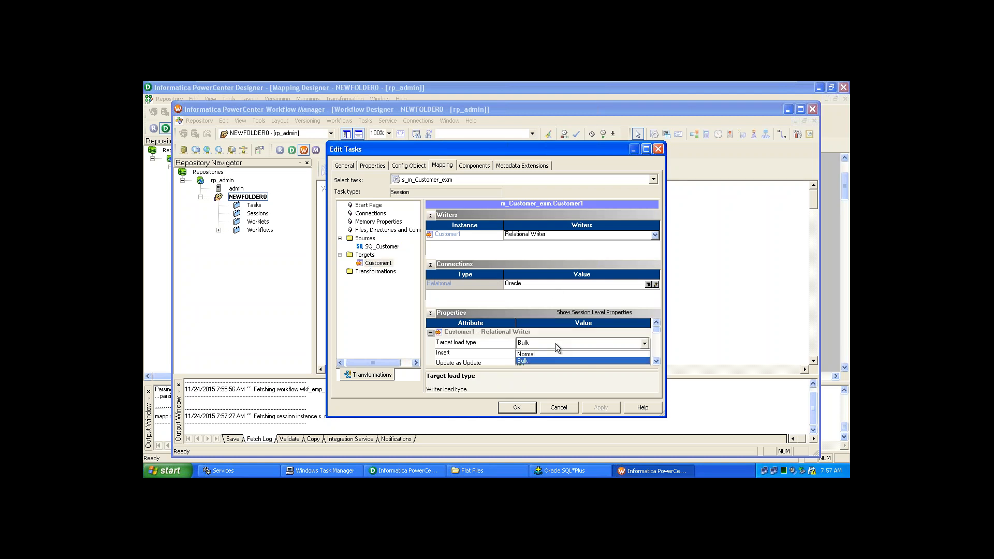
left_click(543, 354)
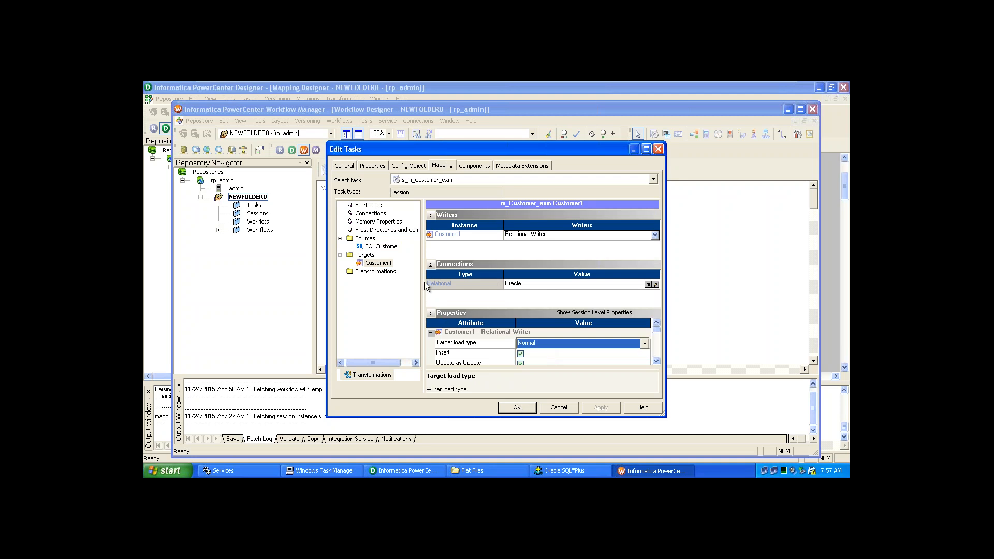
Display the SQ_Customer source's file reader properties in the enlarged s_m_Customer_exm session editor, down to the source file directory.
left_click(381, 247)
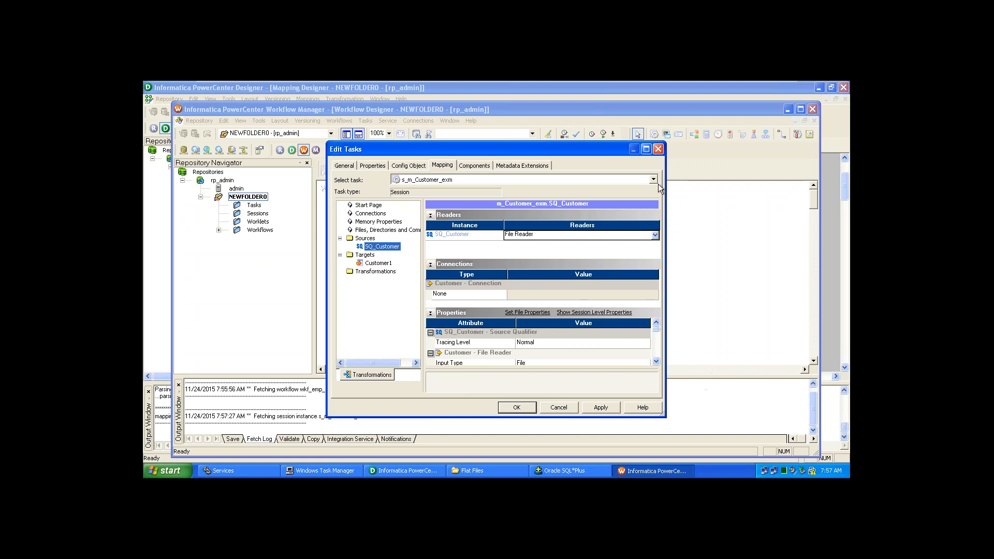
left_click(646, 149)
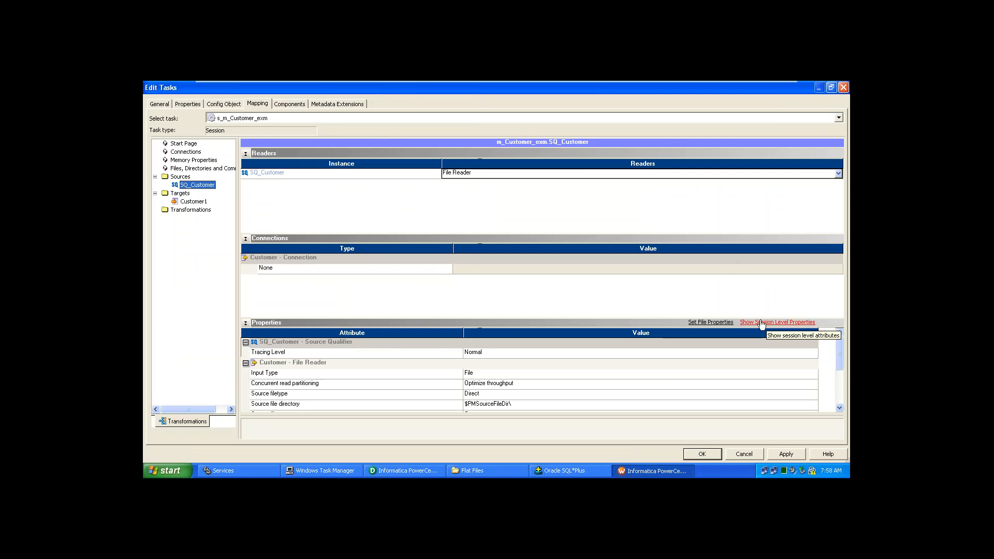
left_click(840, 408)
left_click(840, 407)
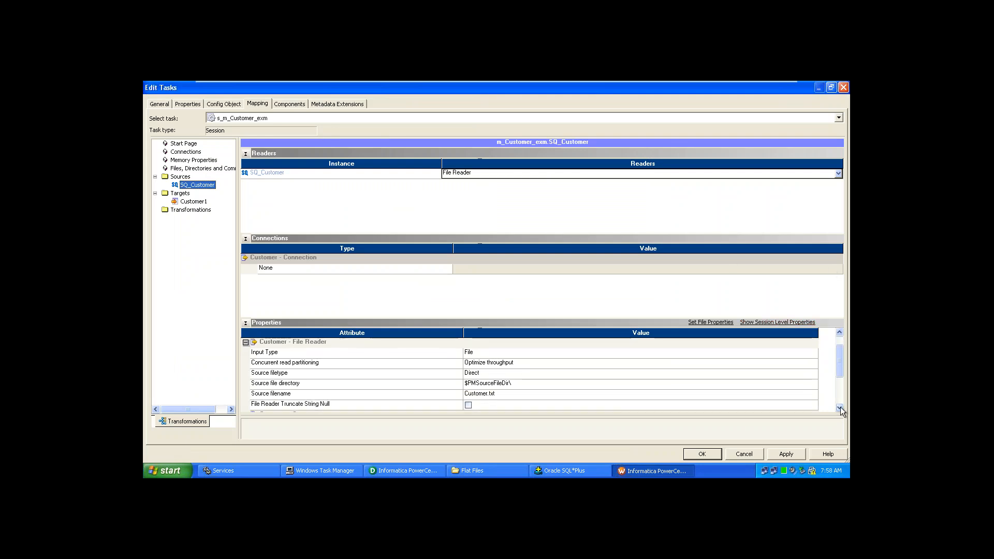
left_click(839, 407)
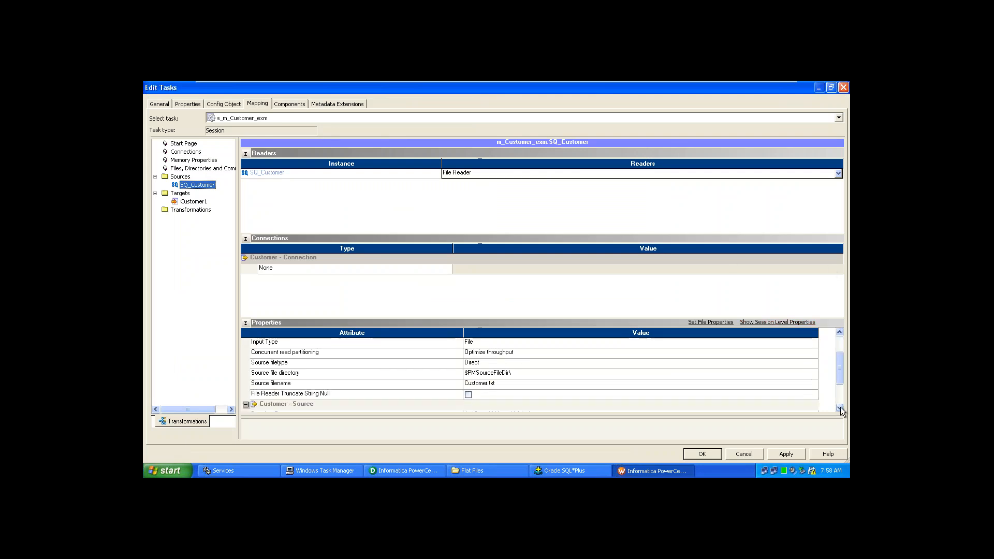
left_click(479, 373)
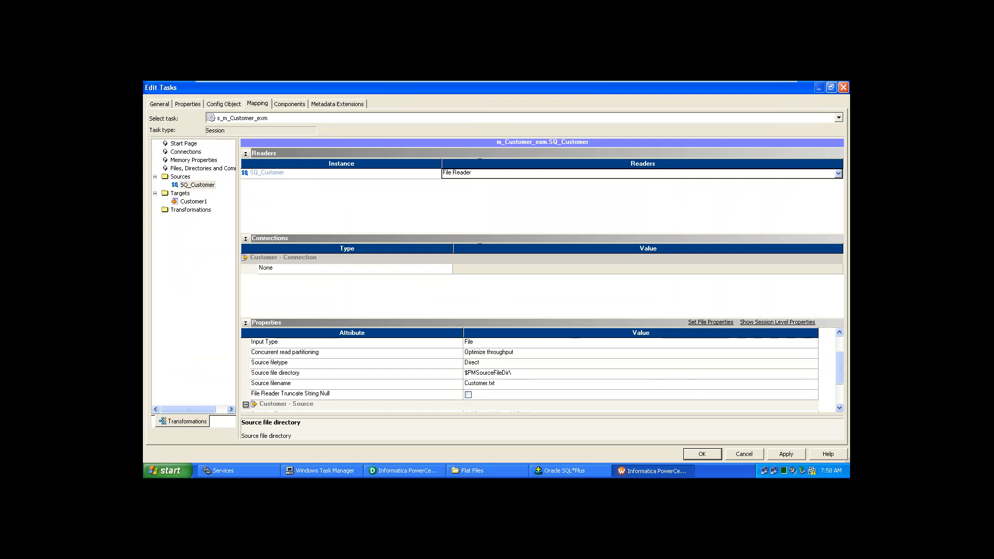
left_click(711, 374)
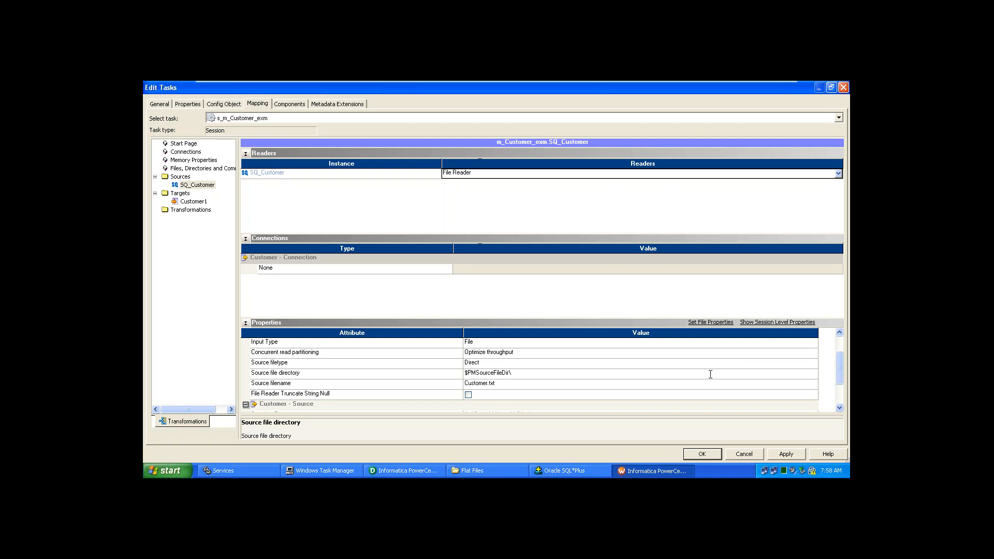
Switch to the Flat Files folder window and copy the full path of the folder holding the Customer text file.
left_click(511, 471)
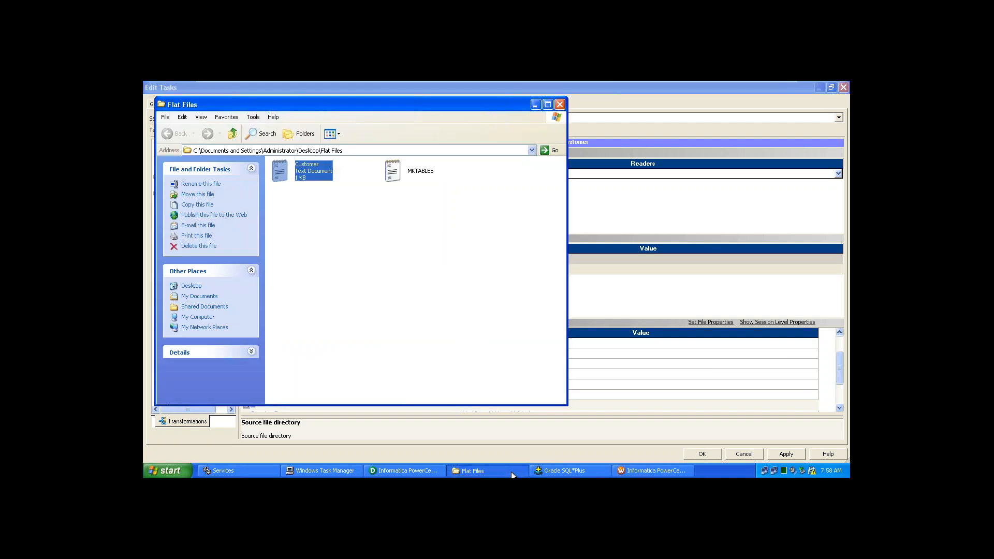
left_click(396, 147)
key("ctrl+c")
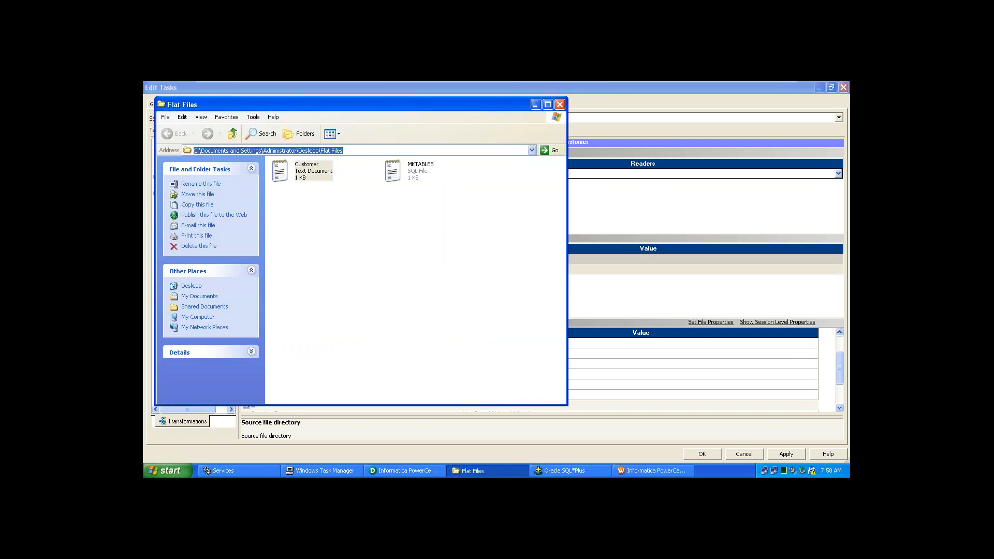
Set the SQ_Customer source file directory to C:\Documents and Settings\Administrator\Desktop\Flat Files in the session editor.
left_click(685, 362)
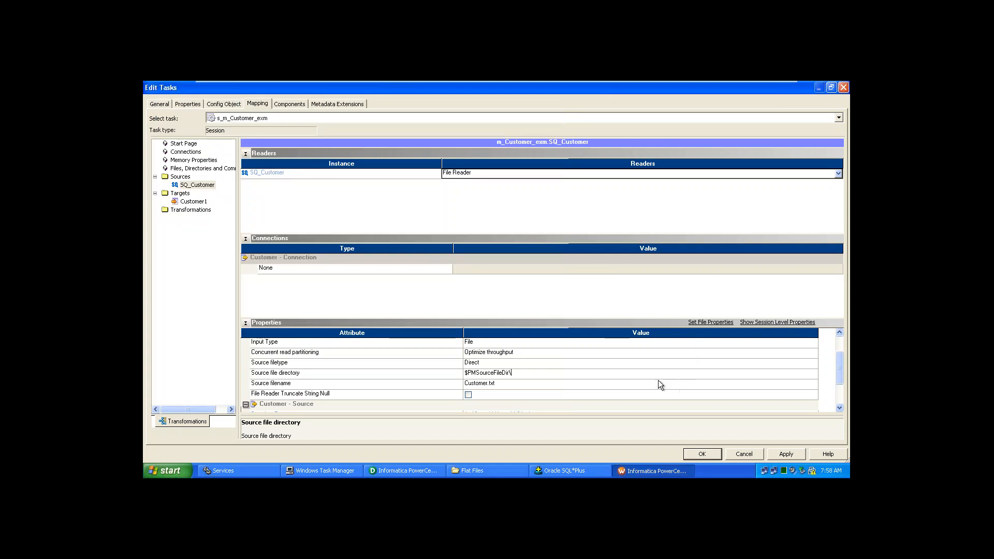
key("BackSpace")
key("BackSpace")
key("BackSpace")
key("BackSpace")
key("BackSpace")
key("BackSpace")
key("BackSpace")
key("BackSpace")
key("BackSpace")
key("BackSpace")
key("BackSpace")
key("BackSpace")
key("BackSpace")
key("BackSpace")
key("BackSpace")
key("BackSpace")
key("BackSpace")
key("ctrl+v")
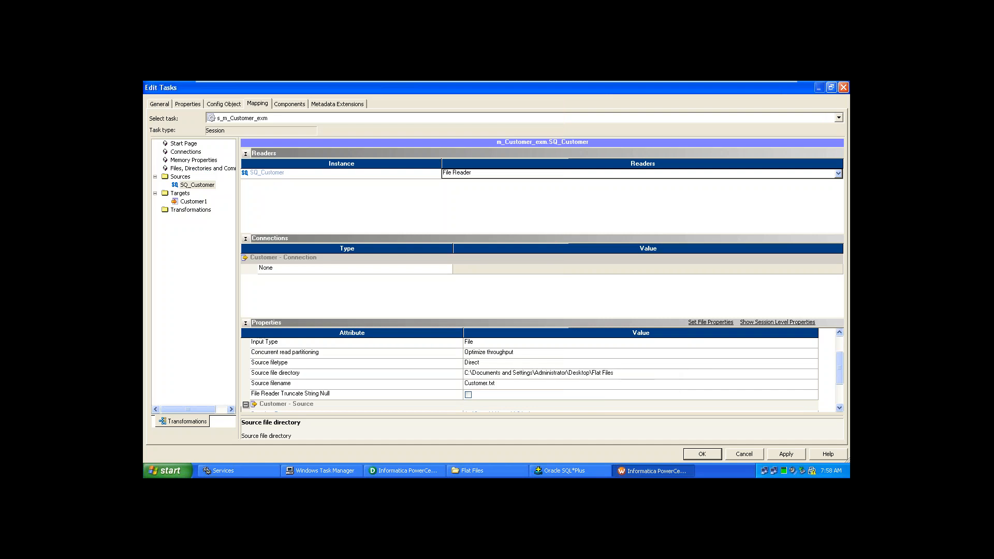
Review the remaining SQ_Customer file properties, apply the session changes and close the session editor.
left_click(839, 408)
left_click(839, 407)
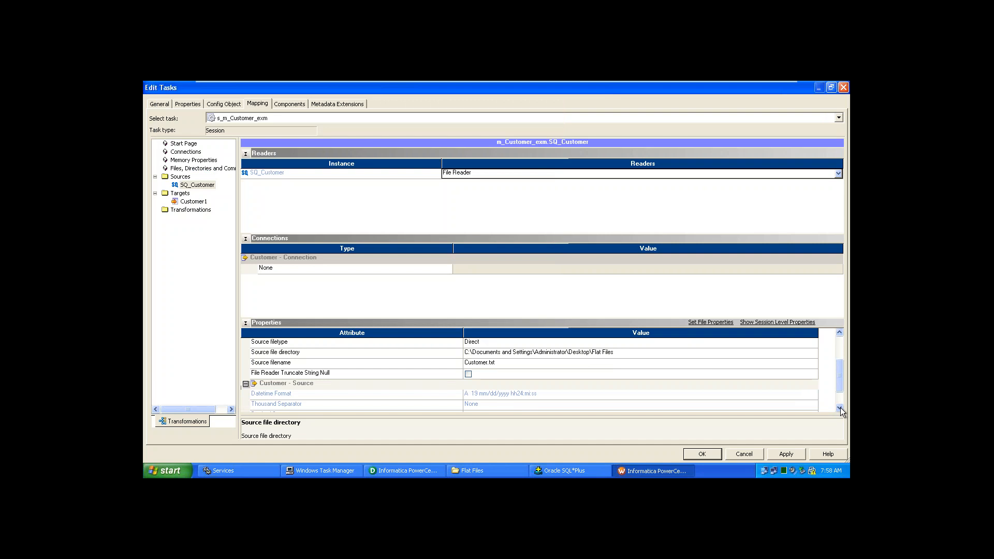
left_click(840, 408)
left_click(840, 408)
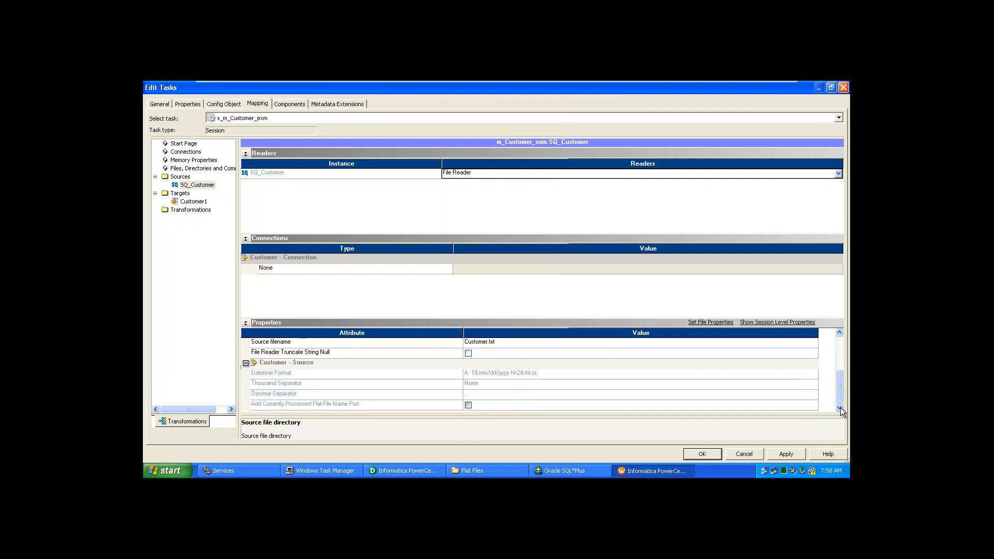
left_click(782, 456)
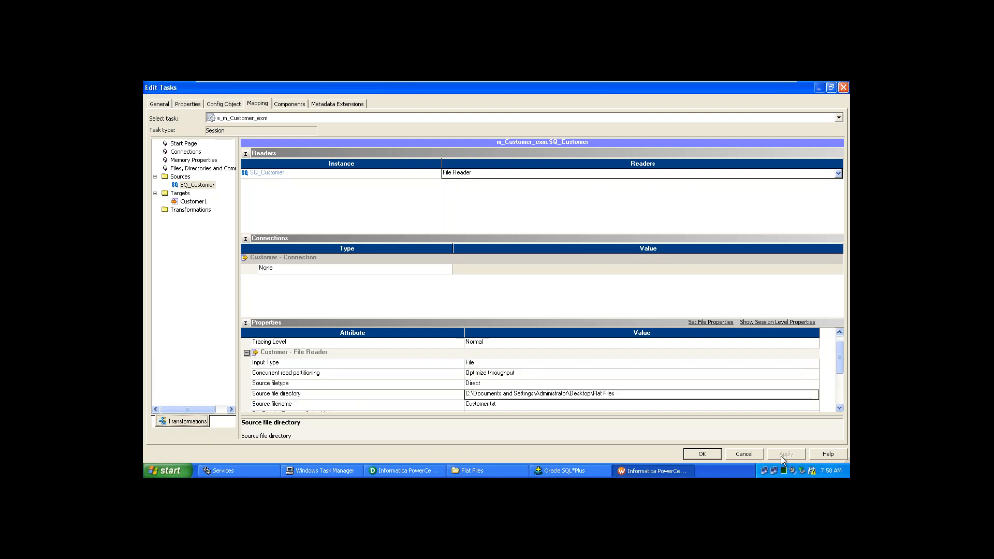
left_click(701, 453)
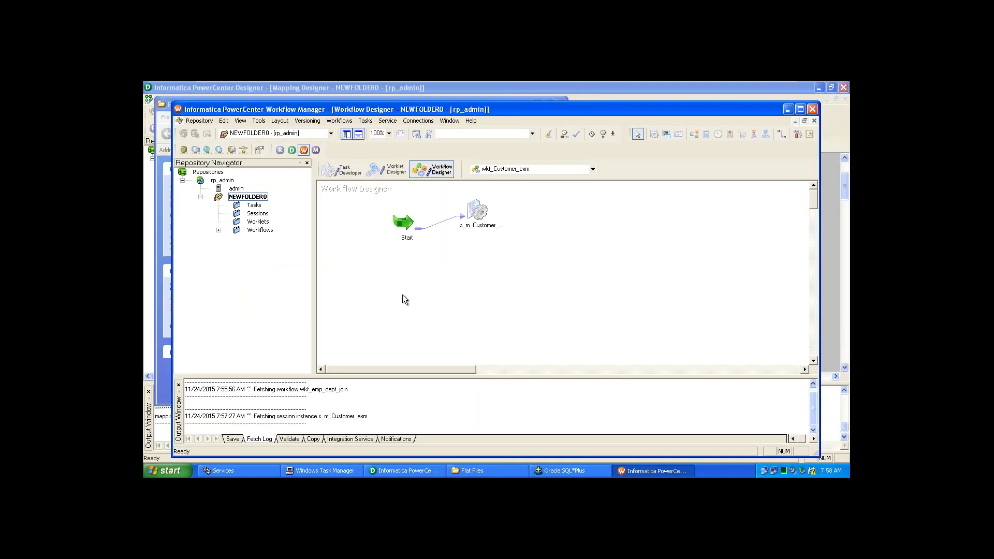
Reopen the s_m_Customer_exm session, examine the Customer1 target's reject file directory and filename properties, and close the editor.
mouse_move(463, 228)
double_click(477, 220)
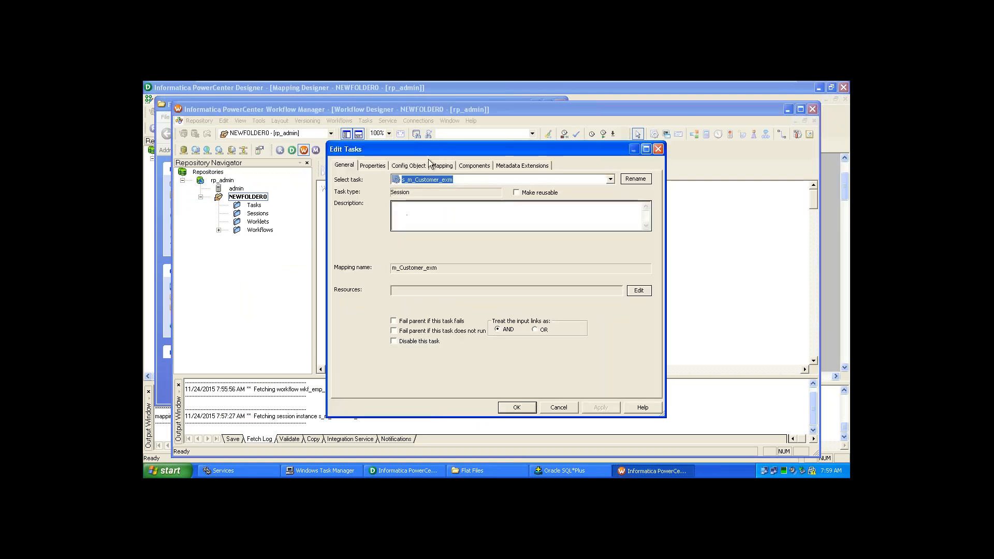
left_click(442, 166)
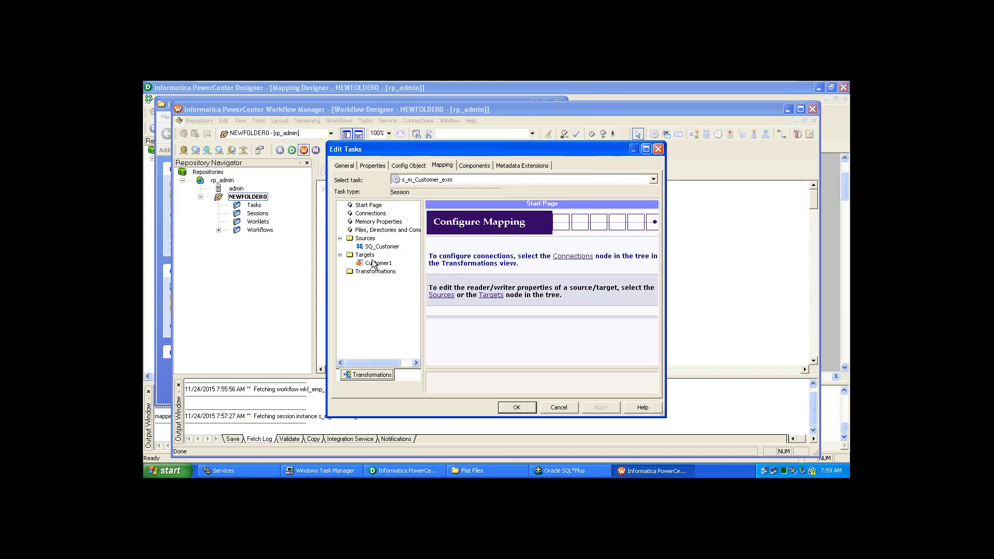
left_click(373, 263)
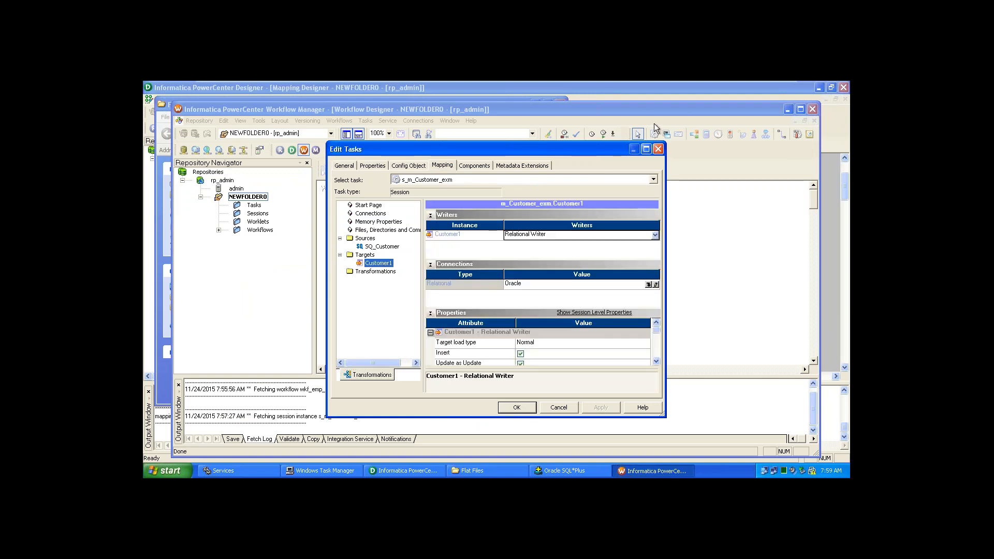
left_click(646, 149)
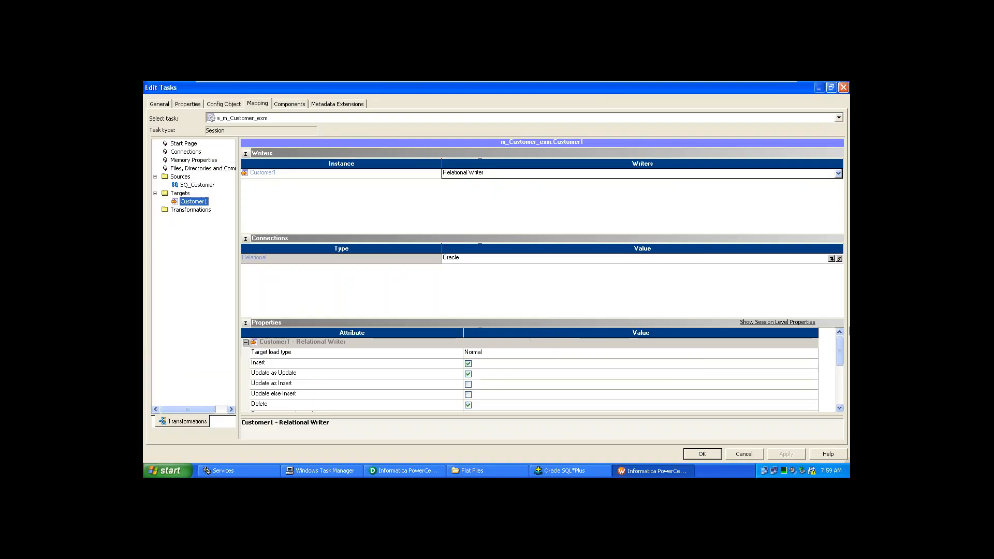
scroll(840, 409, "down", 1)
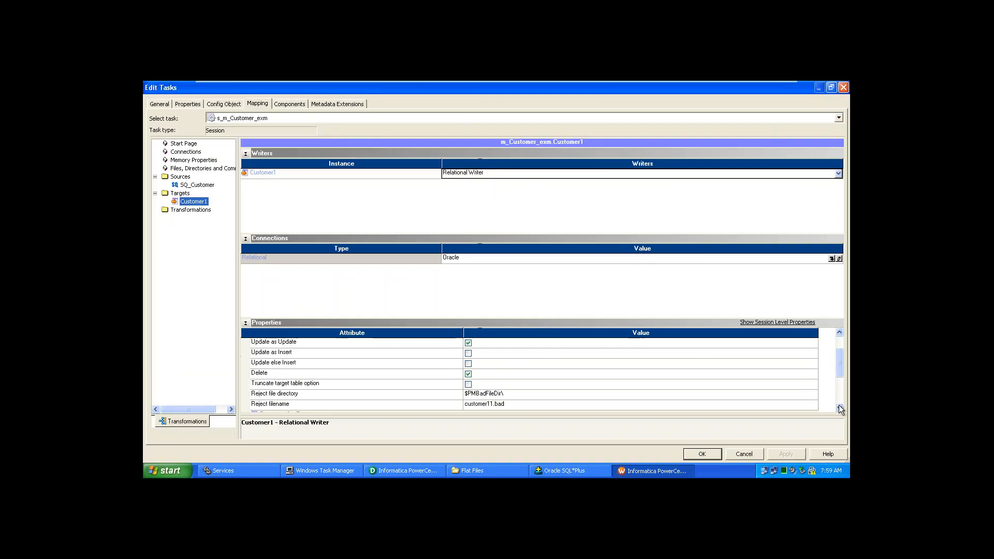
left_click(840, 408)
left_click(840, 408)
left_click(839, 408)
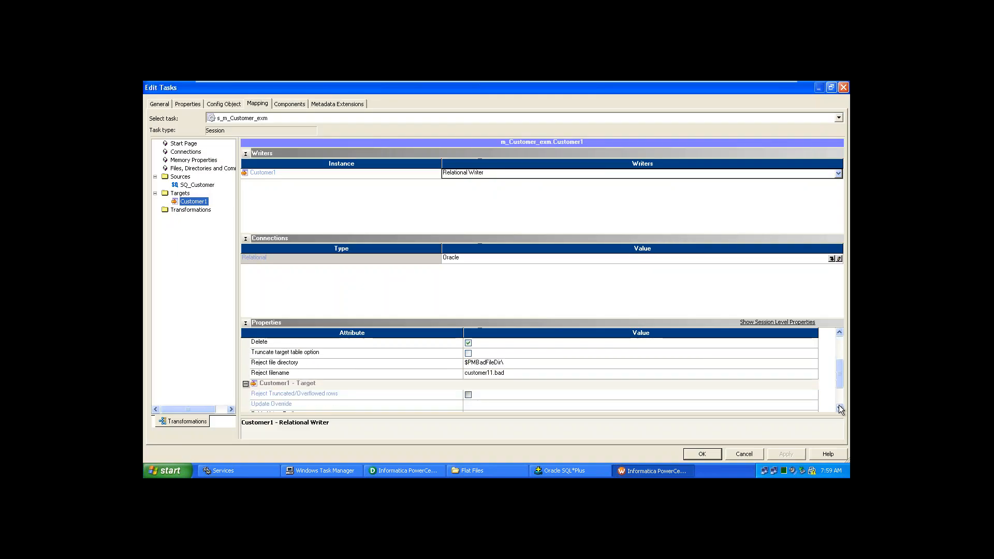
left_click(490, 363)
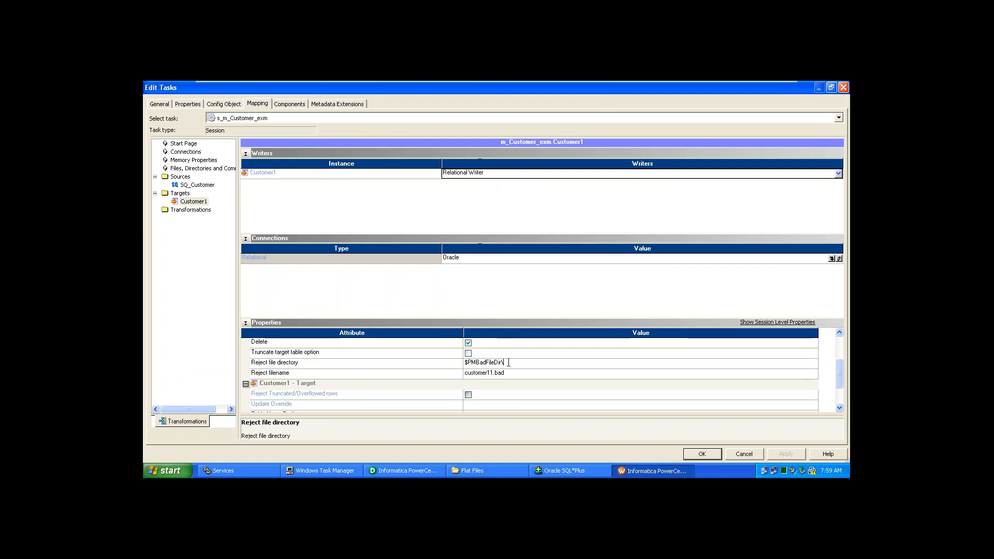
left_click_drag(509, 363, 456, 367)
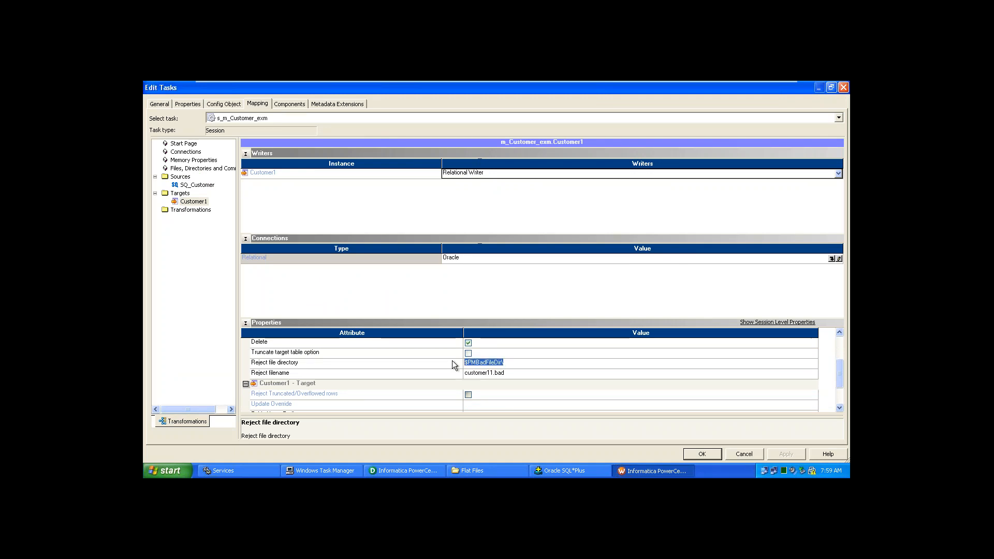
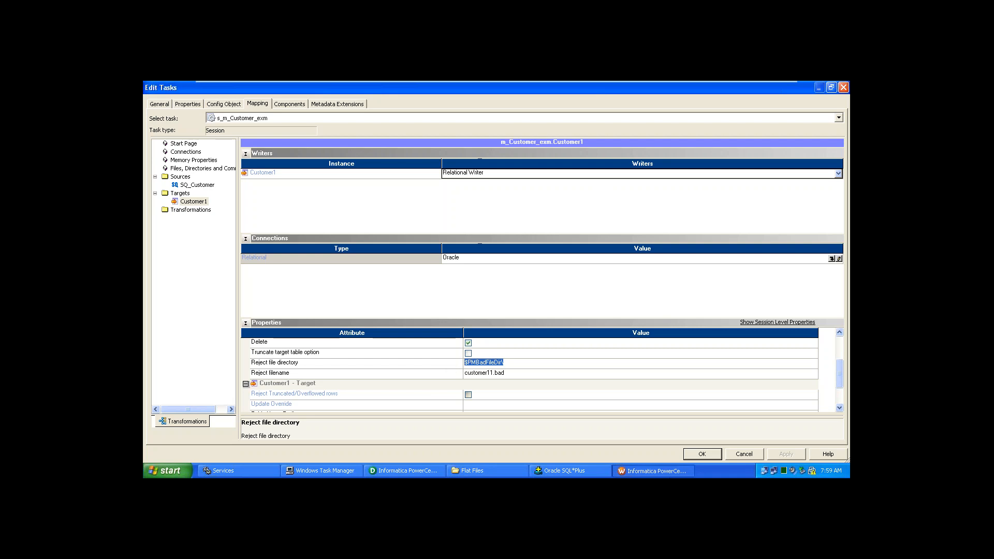
left_click(701, 455)
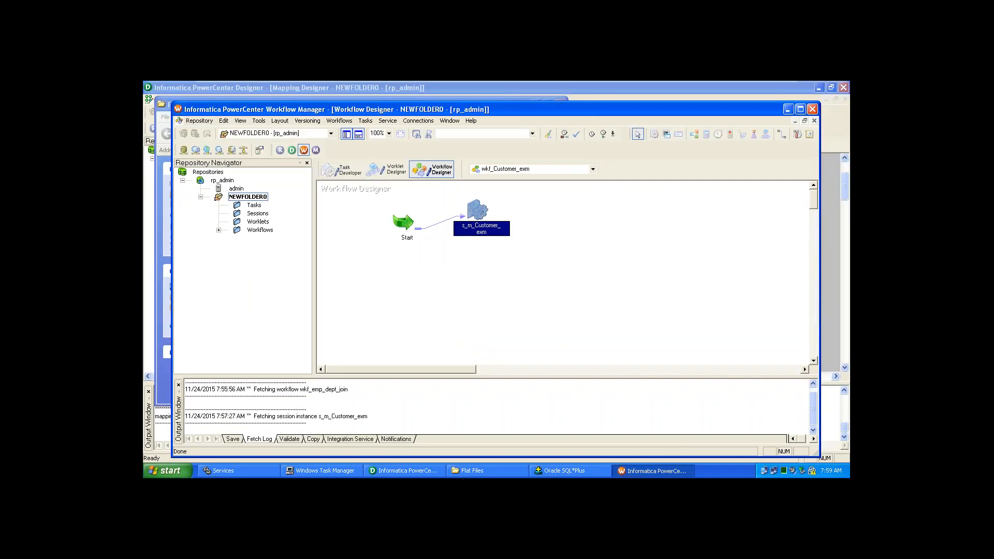
Save the workflow wkf_Customer_exm to the repository.
left_click(509, 262)
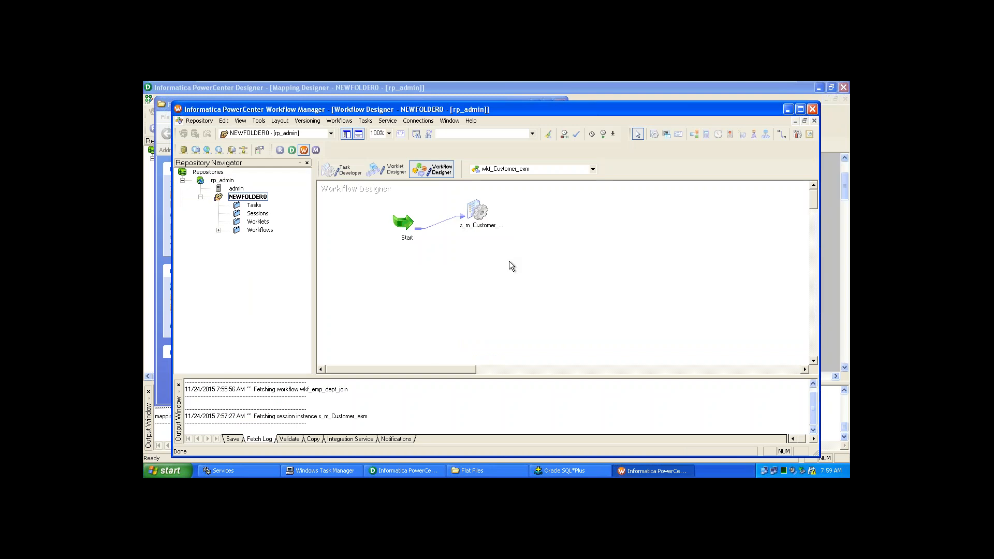
key("ctrl+s")
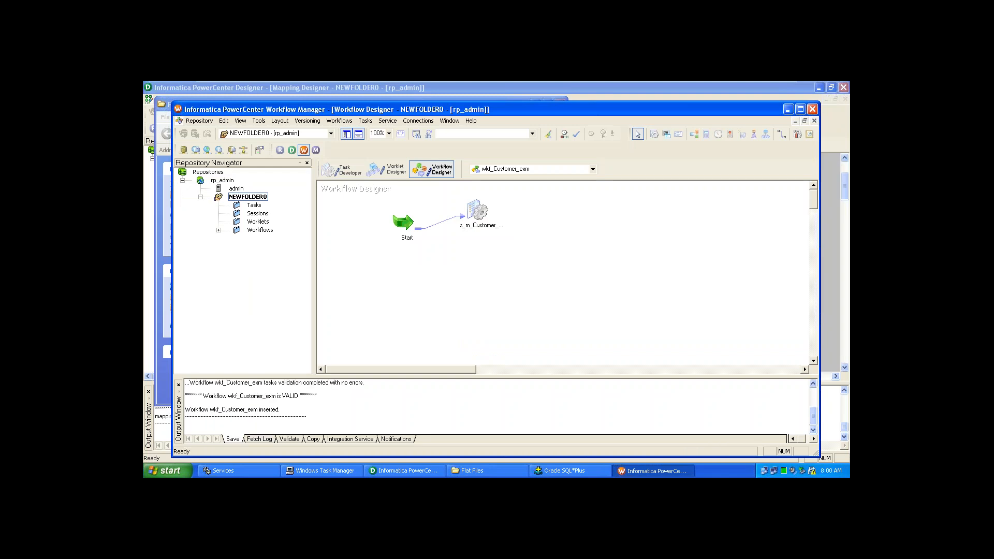
Launch Workflow Monitor, dismiss its startup tip, connect to the admin integration service and open the folder NEWFOLDER0.
left_click(315, 150)
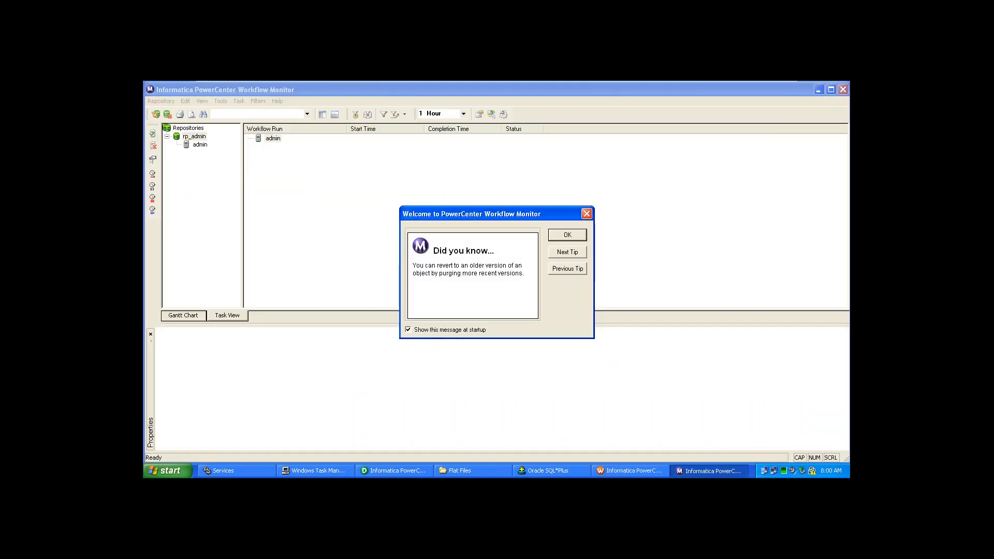
left_click(567, 234)
left_click(200, 144)
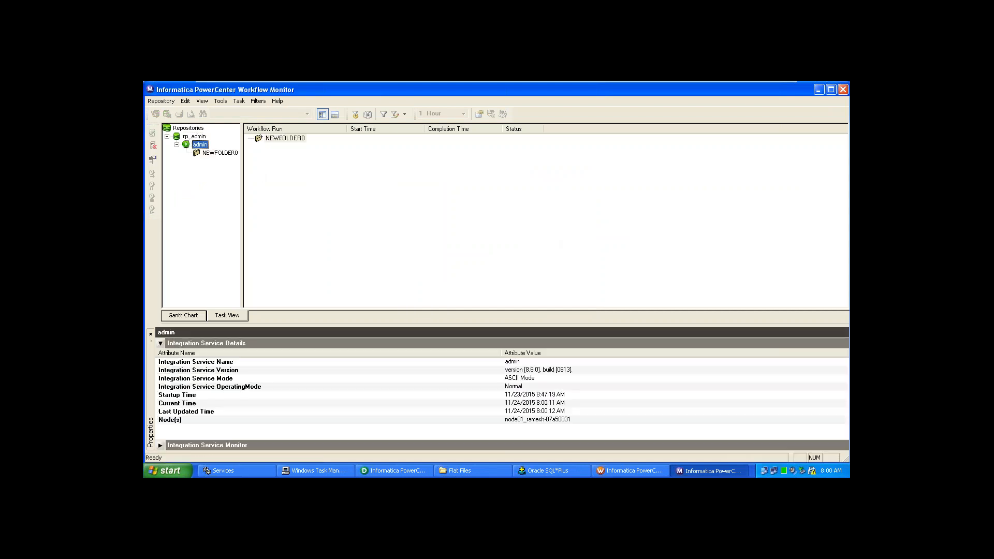
double_click(209, 153)
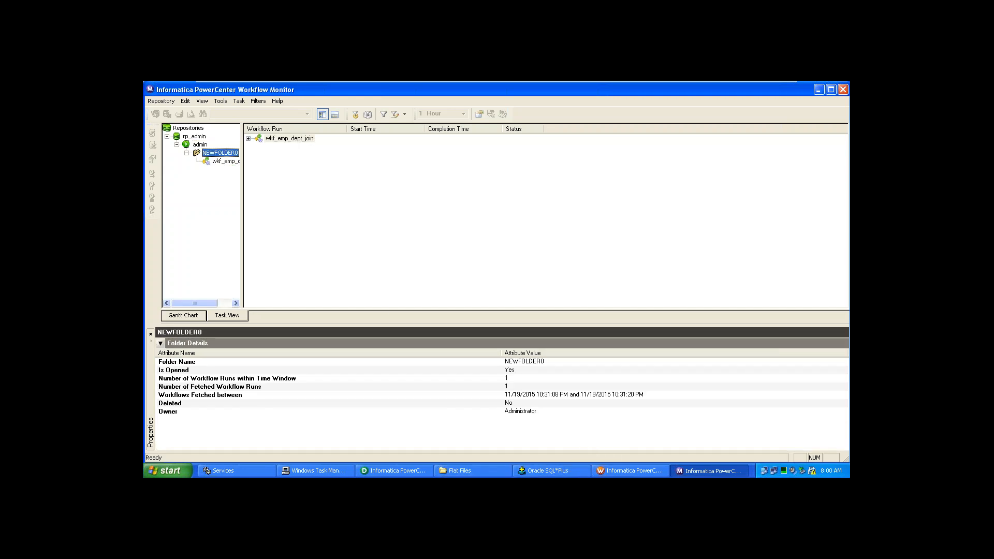
Return to Workflow Manager and start the workflow wkf_Customer_exm.
left_click(621, 470)
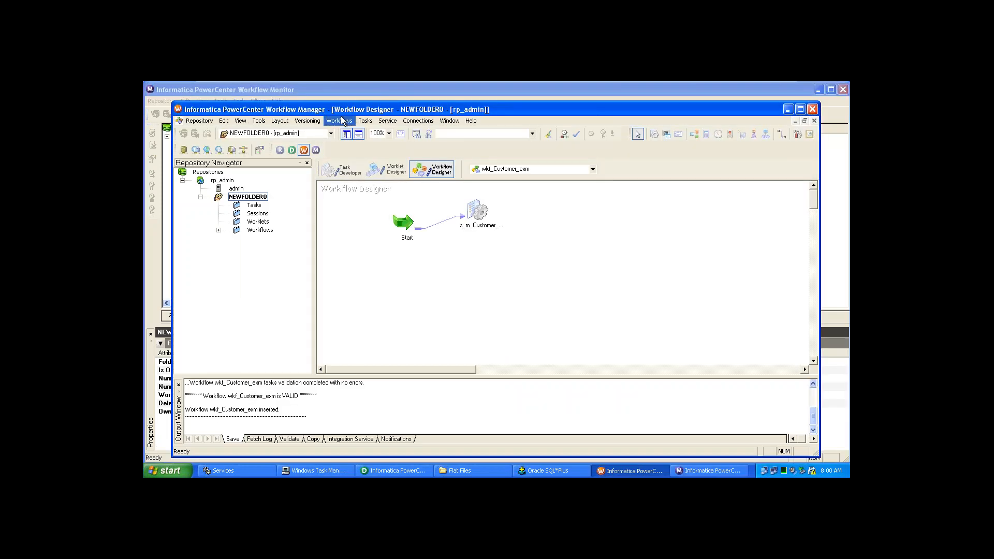
left_click(341, 120)
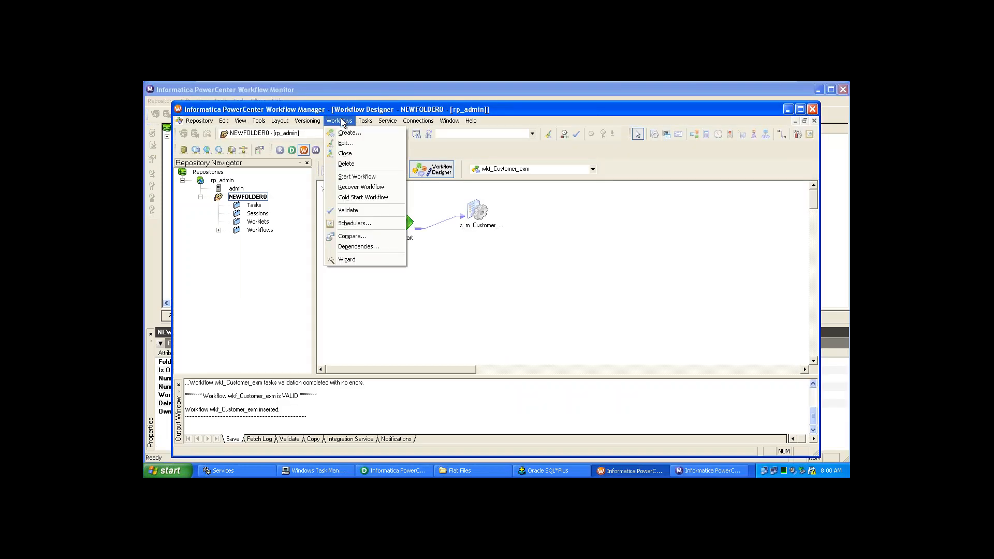
left_click(345, 176)
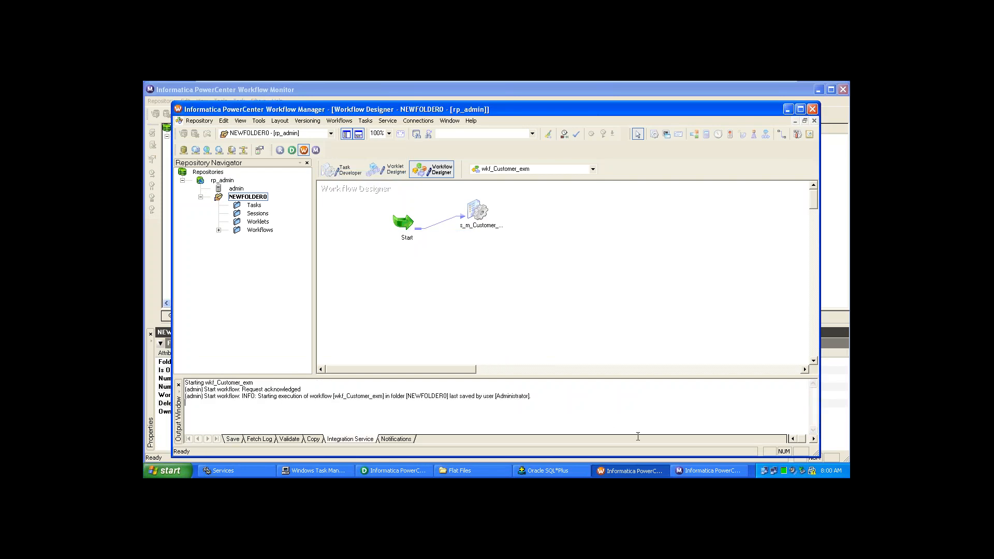
Switch to Workflow Monitor and check the run status of wkf_Customer_exm and its session s_m_Customer_exm.
left_click(694, 470)
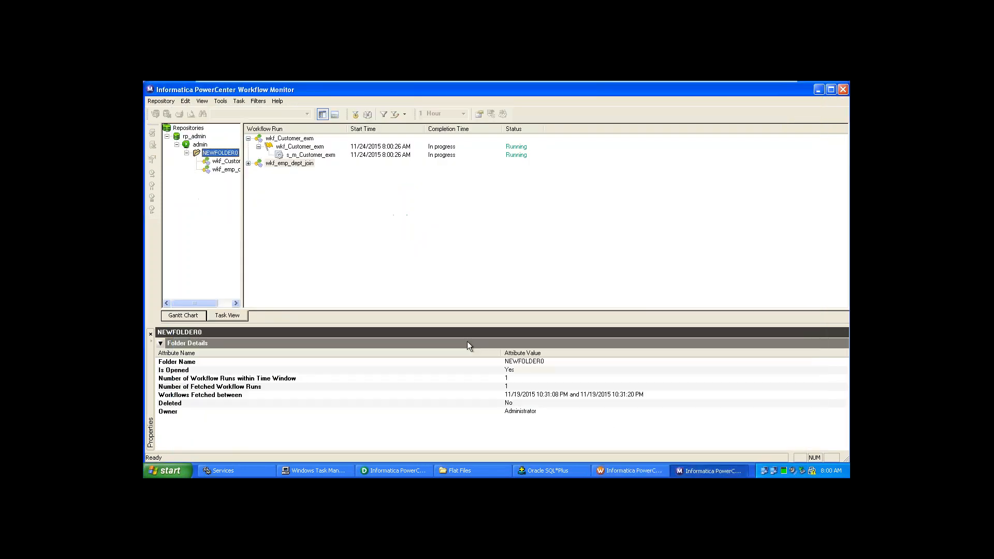
double_click(307, 147)
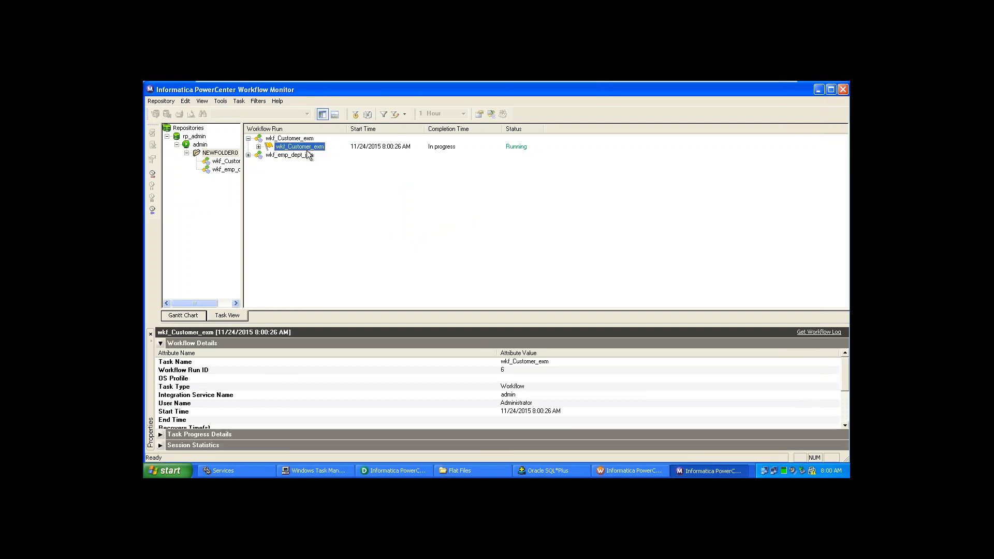
left_click(258, 146)
left_click(258, 146)
left_click(259, 147)
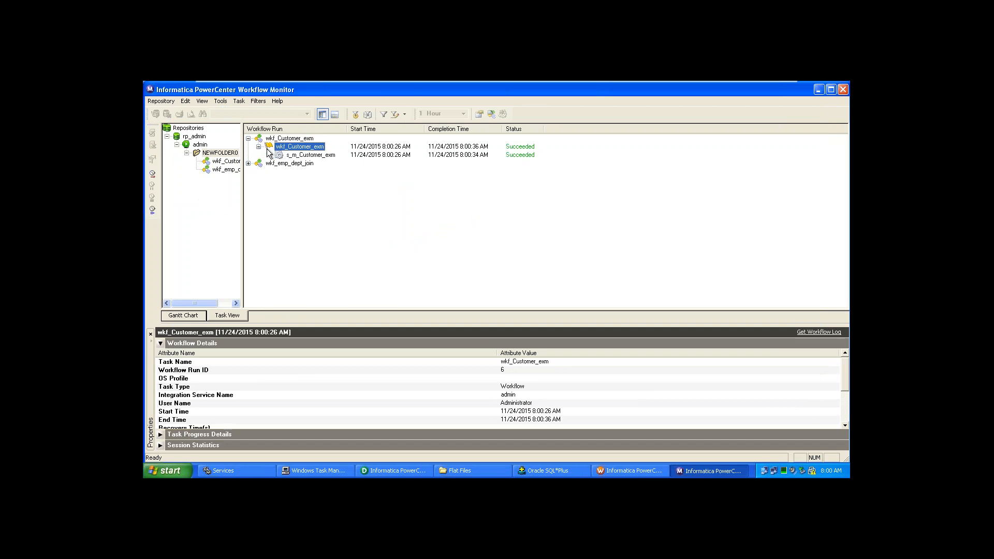
Inspect the source/target statistics of session s_m_Customer_exm.
left_click(287, 156)
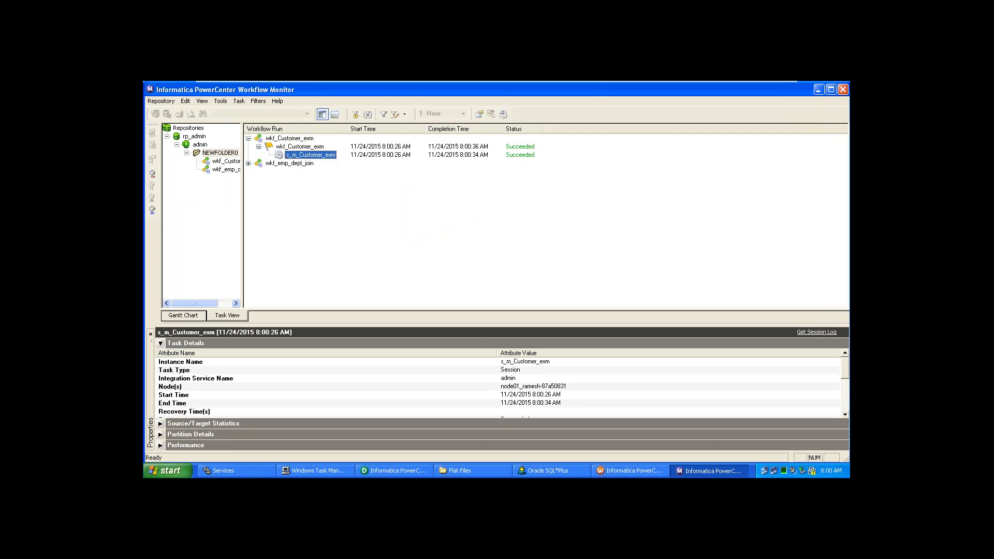
left_click(160, 343)
left_click(160, 354)
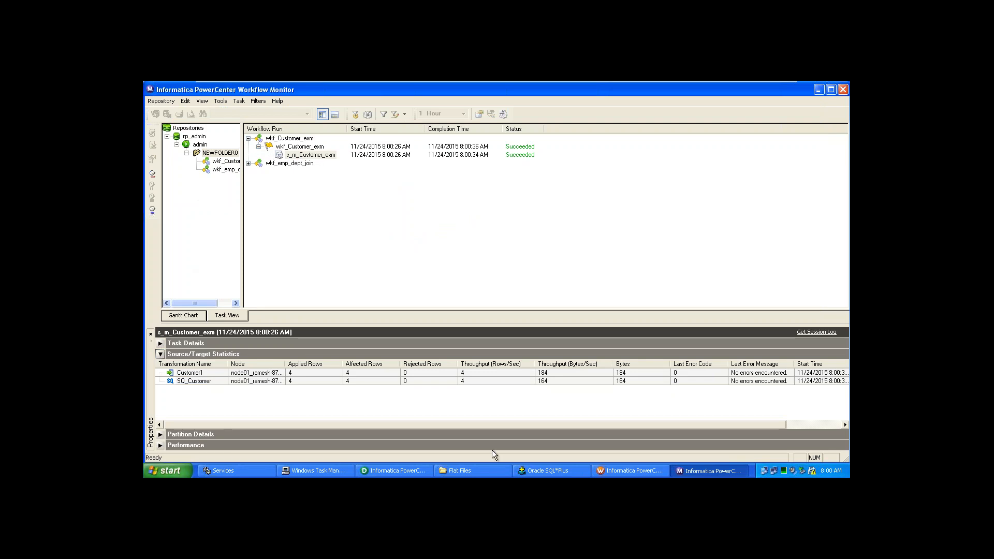
Switch to Oracle SQL*Plus, query all rows of the Customer table, and return to Workflow Monitor.
left_click(540, 470)
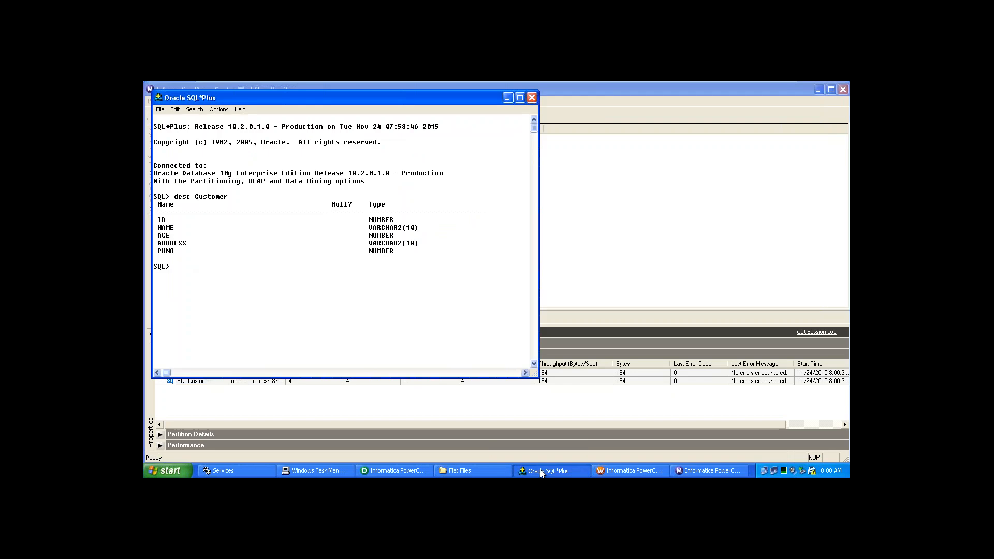
type("select")
type("* from")
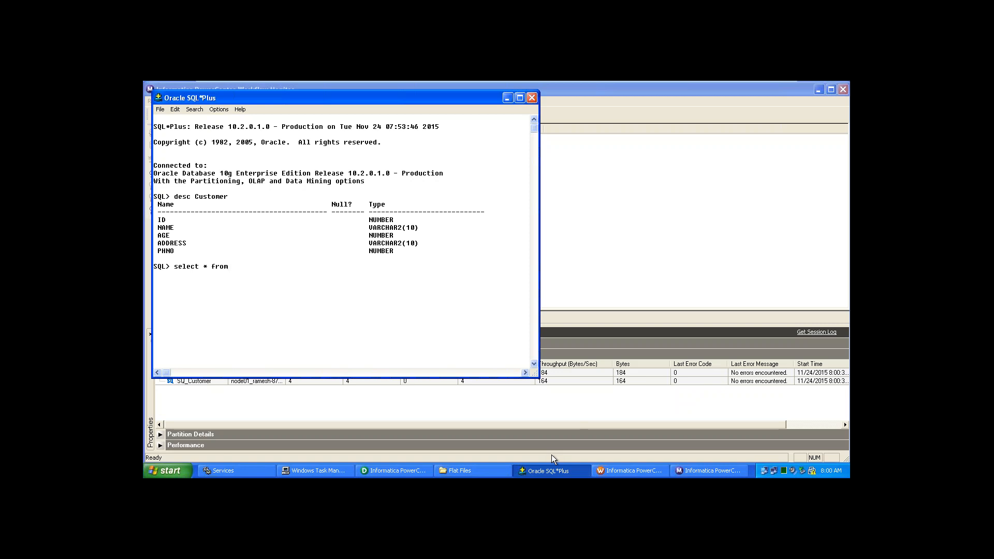
type(" Customer;")
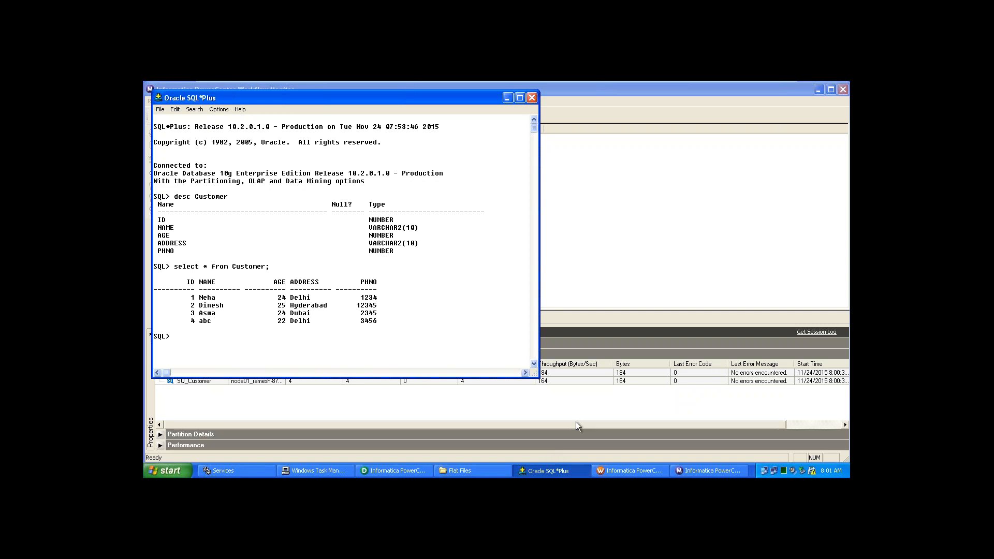
left_click(665, 278)
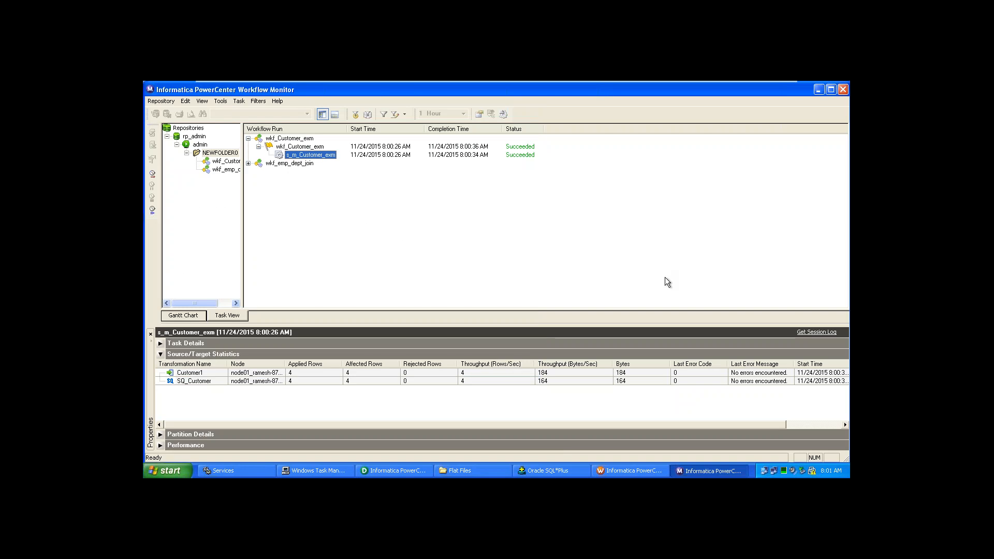
Switch to PowerCenter Designer, open the Target Designer and clear its workspace.
left_click(413, 471)
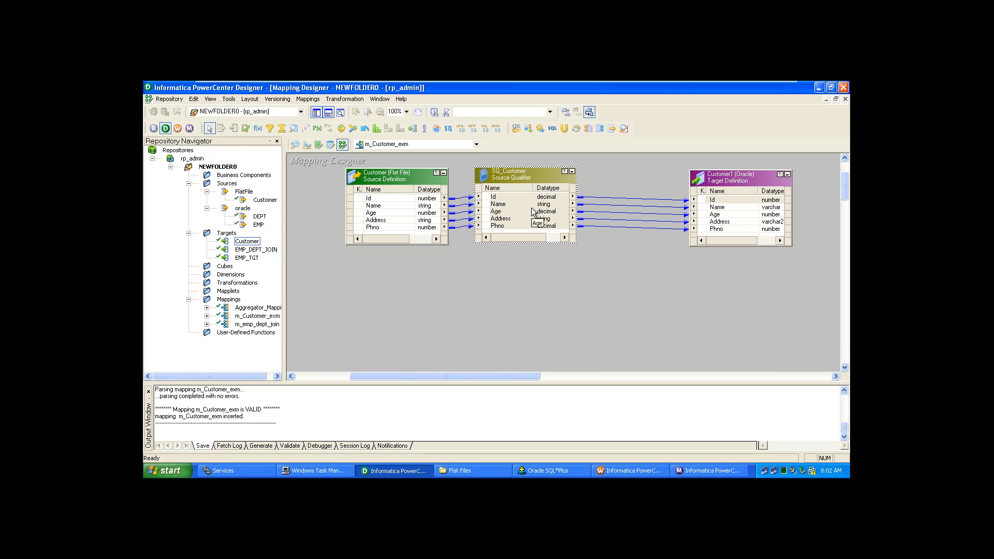
left_click(307, 146)
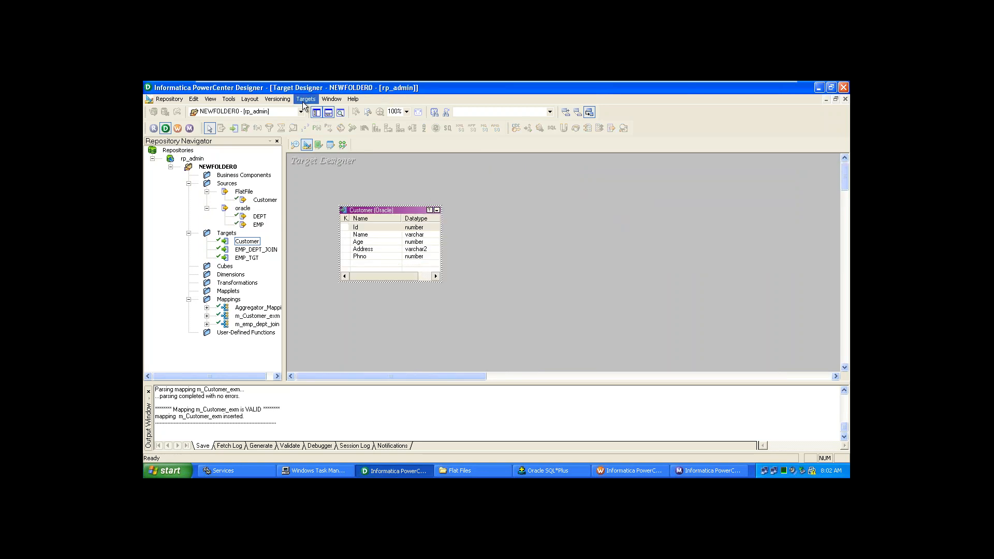
right_click(351, 187)
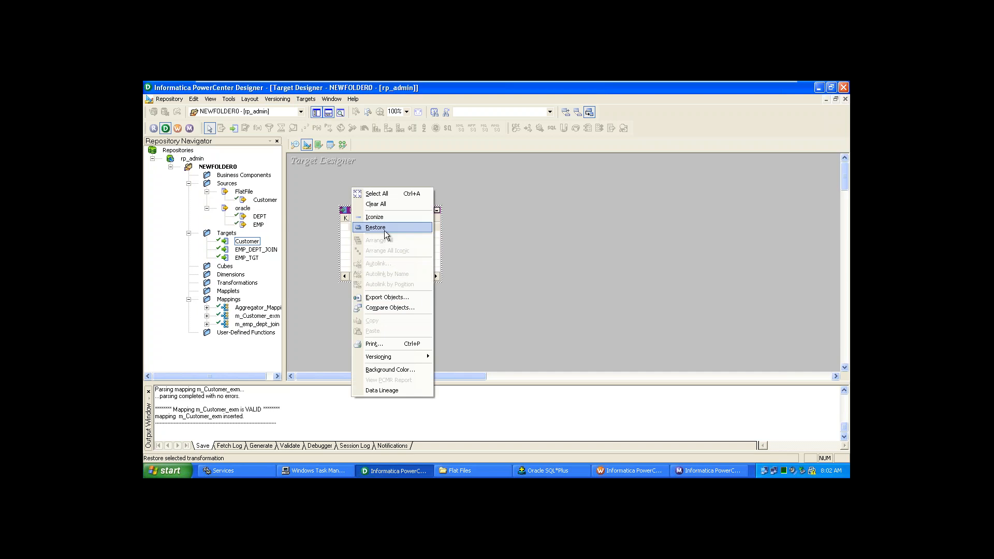
left_click(380, 204)
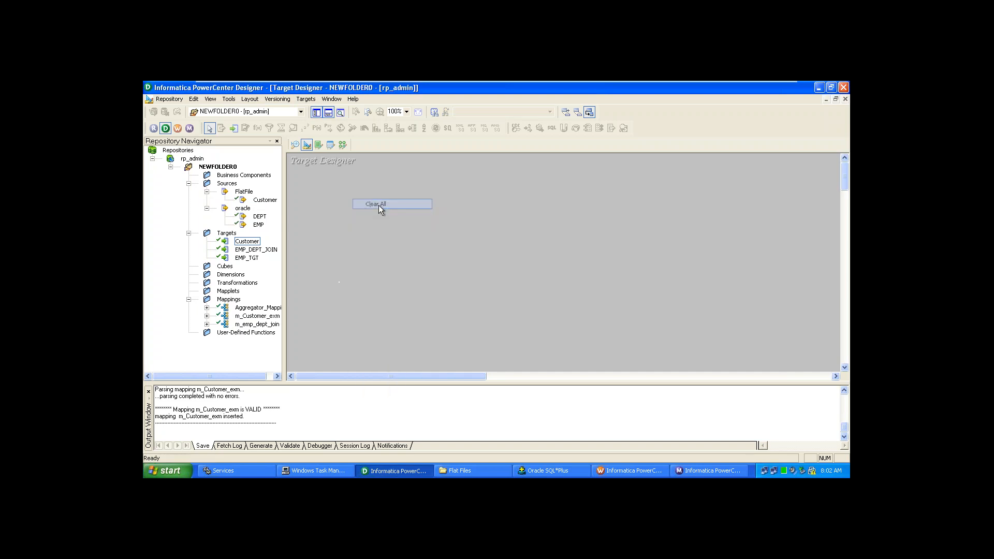
Start creating a new target table and select Flat File as its database type.
left_click(300, 100)
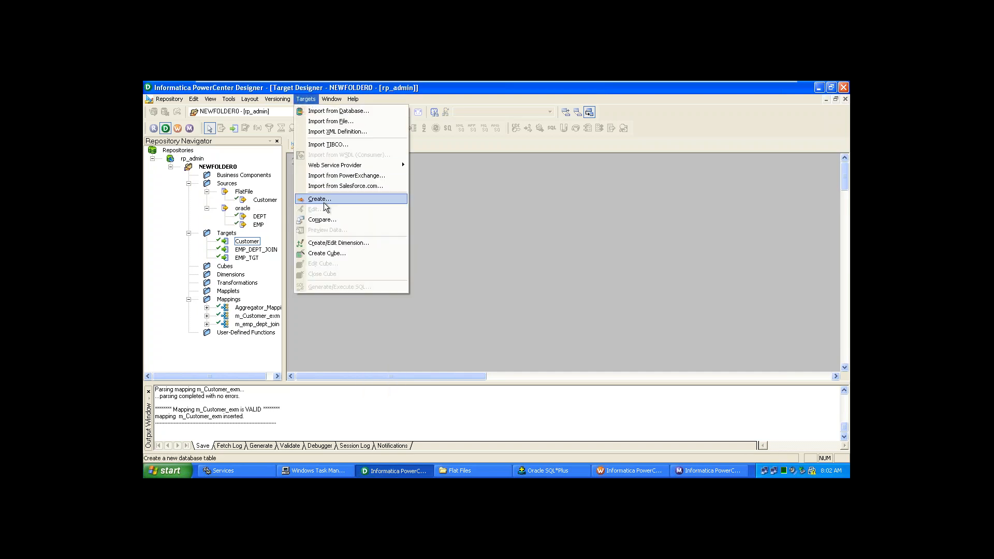
left_click(325, 203)
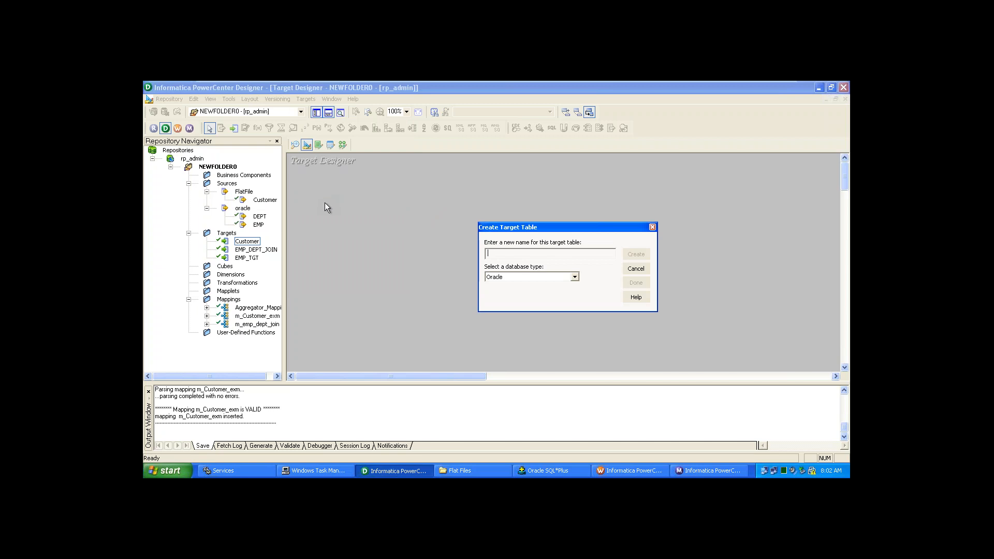
left_click(576, 278)
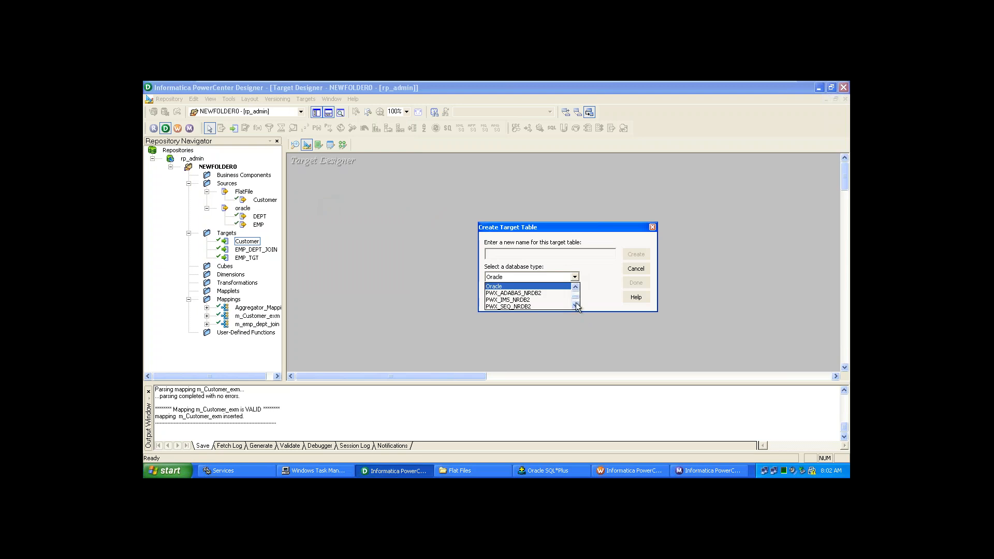
left_click(576, 306)
left_click(576, 306)
left_click(575, 306)
left_click(576, 306)
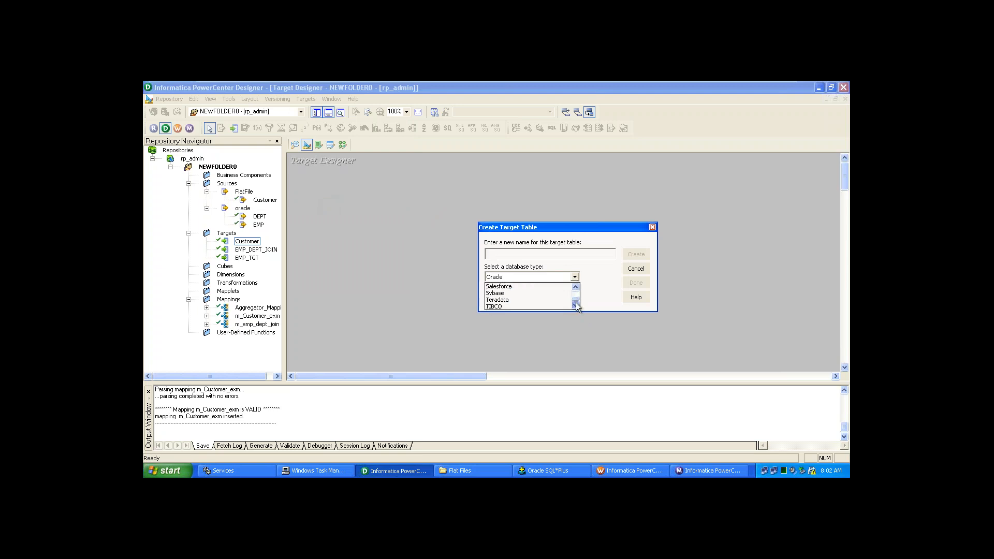
left_click(575, 287)
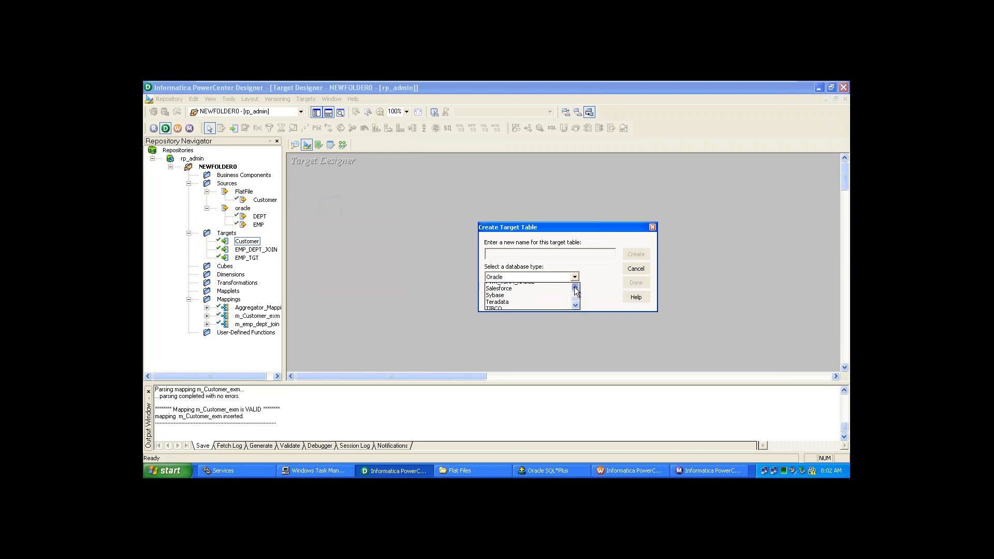
left_click(575, 287)
left_click(575, 287)
left_click(575, 287)
left_click(576, 287)
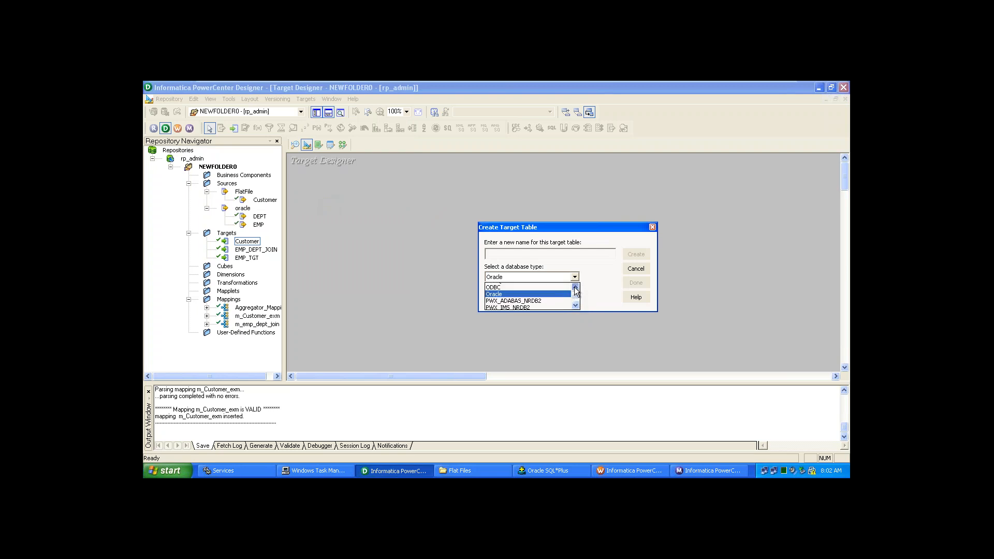
left_click(575, 287)
left_click(575, 287)
left_click(575, 287)
left_click(575, 288)
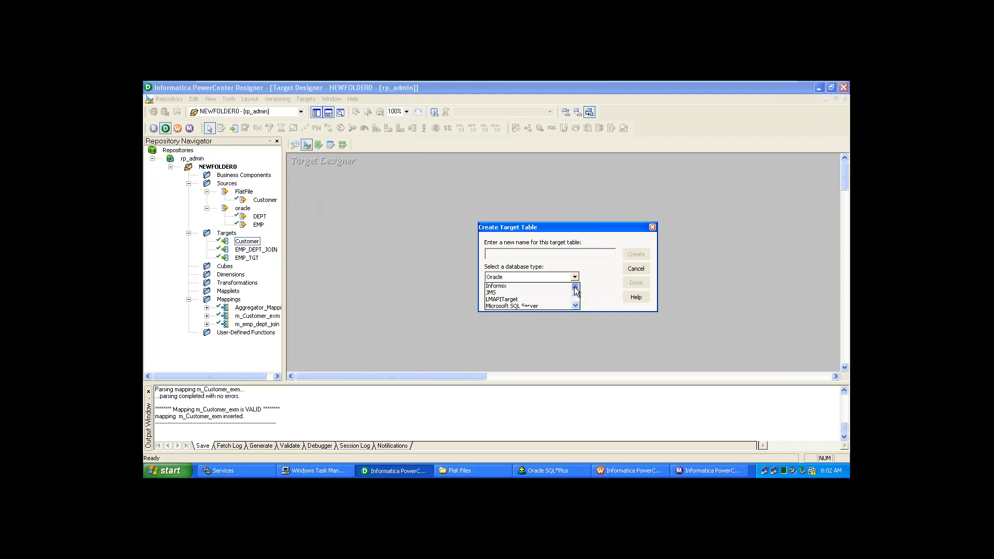
left_click(575, 288)
left_click(575, 288)
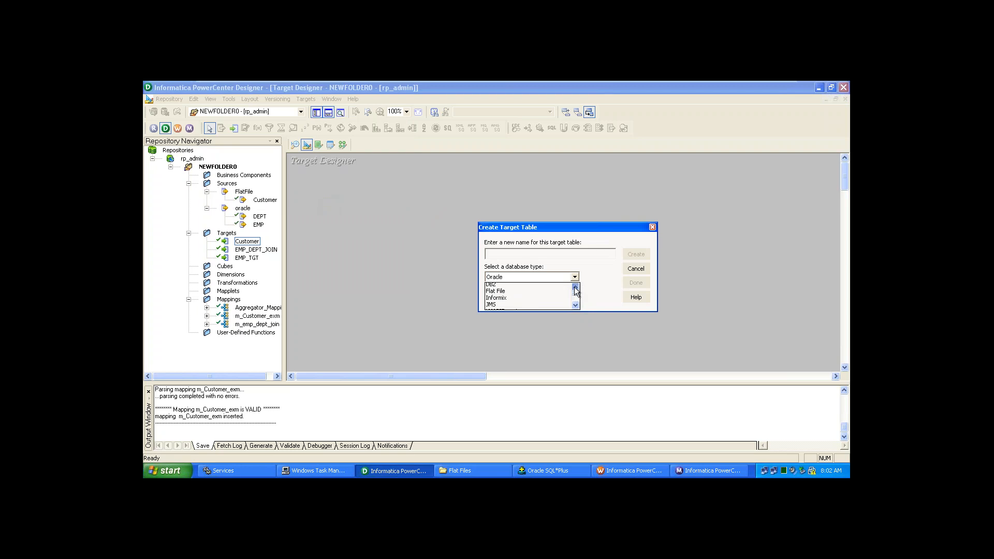
left_click(526, 293)
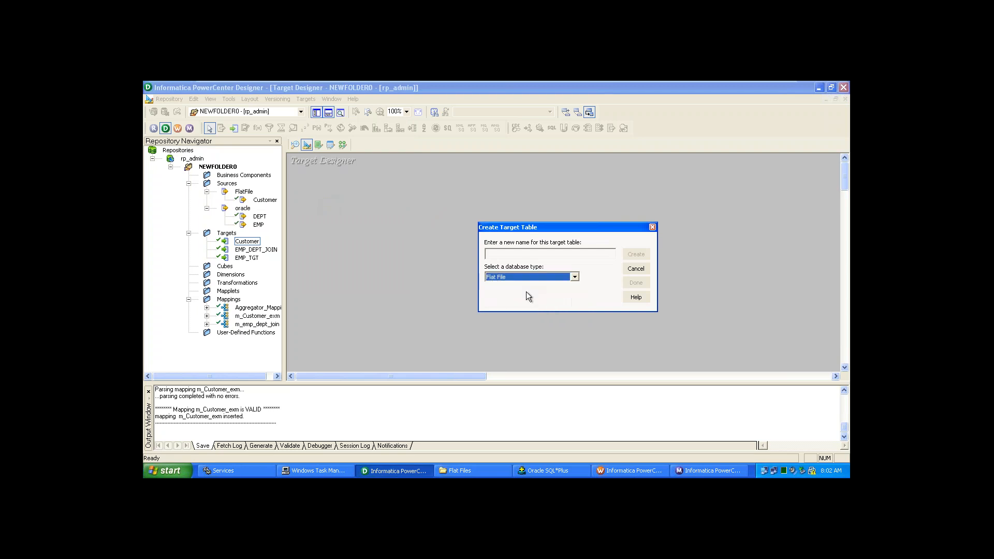
Name the new target table Customer_tgt, create it and finish the creation dialog.
left_click(583, 255)
type("Cust")
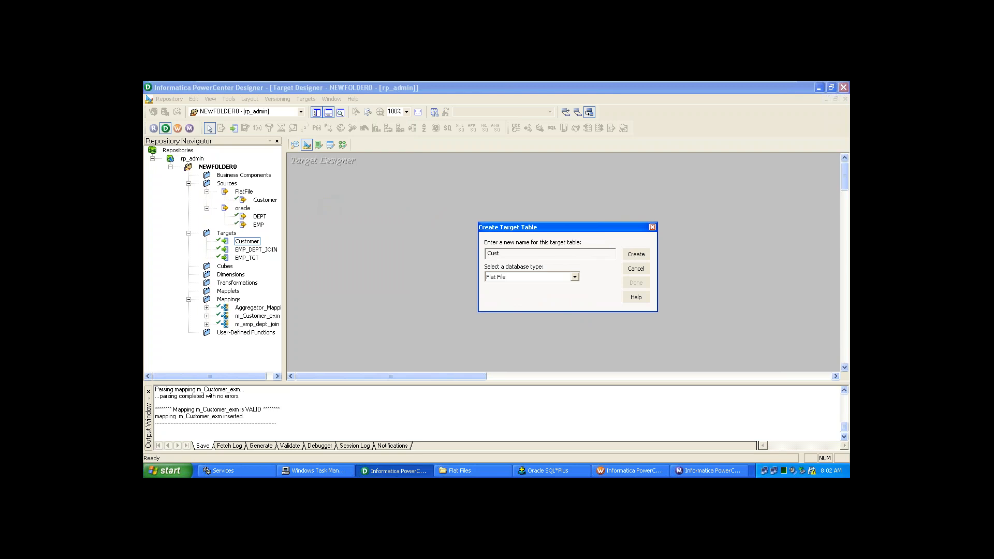
type("omer_tgt")
left_click(630, 255)
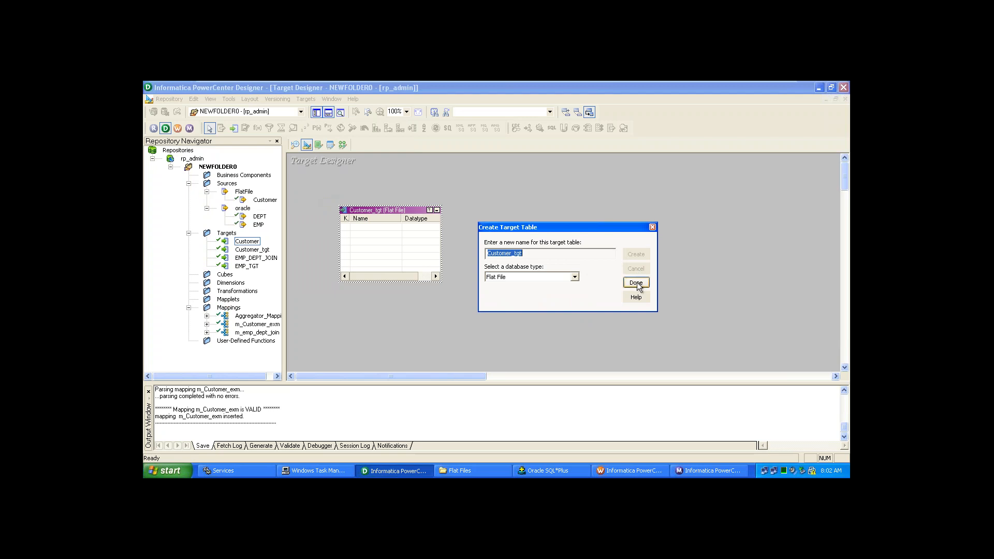
left_click(636, 282)
Open the column definitions of the Customer_tgt target for editing and add five new columns.
double_click(365, 211)
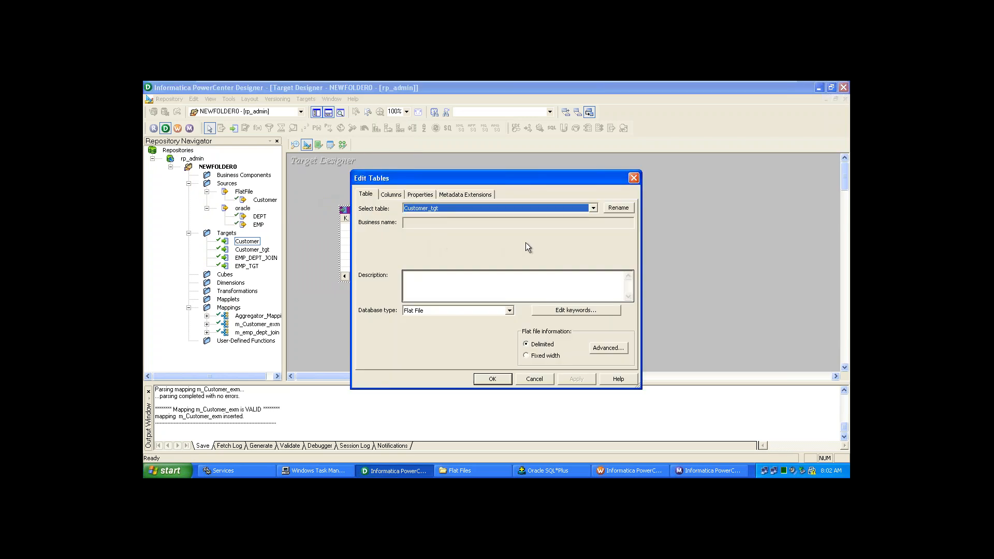
left_click(391, 194)
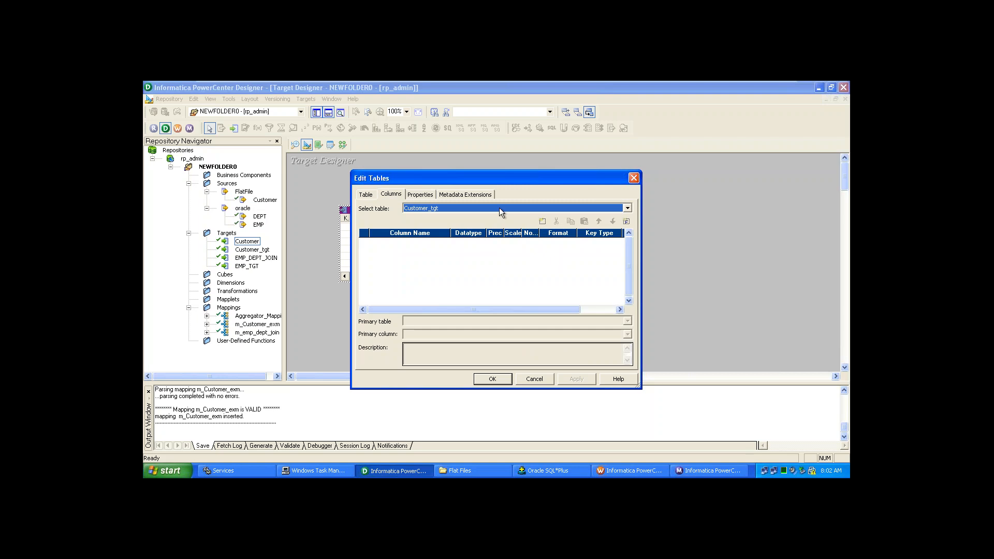
left_click(542, 221)
left_click(542, 221)
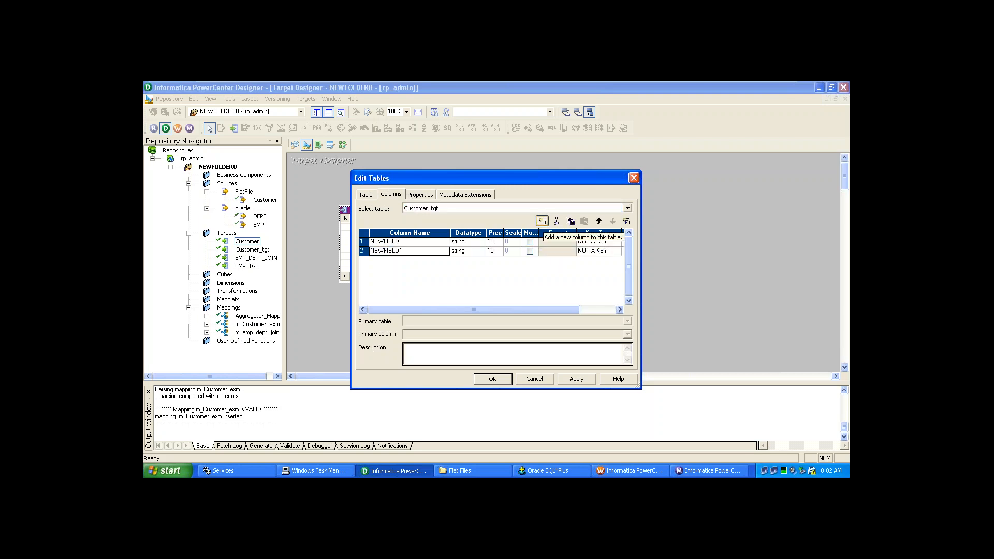
left_click(542, 221)
left_click(542, 221)
left_click(542, 221)
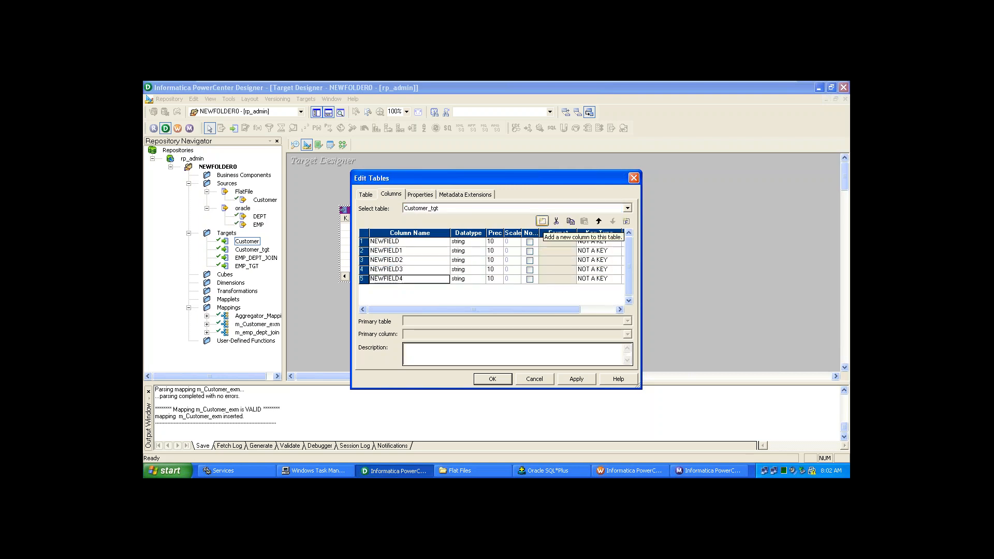
Rename the first two columns of Customer_tgt as Name and Id.
left_click(402, 242)
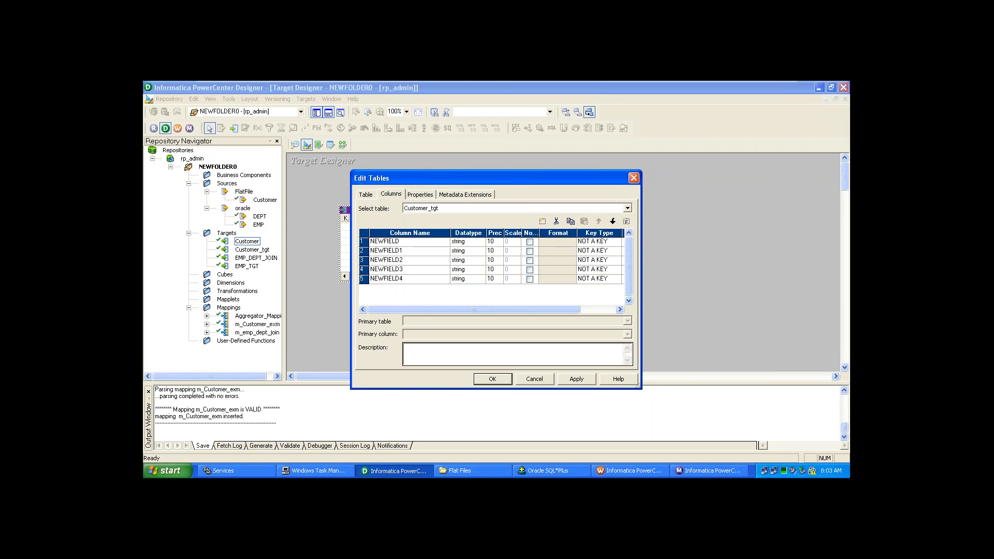
left_click(403, 242)
type("Name")
left_click(401, 250)
left_click(401, 250)
left_click_drag(407, 251, 346, 250)
key("BackSpace")
Rename the third, fourth and fifth columns of Customer_tgt as Age, Address and Phno.
left_click(406, 260)
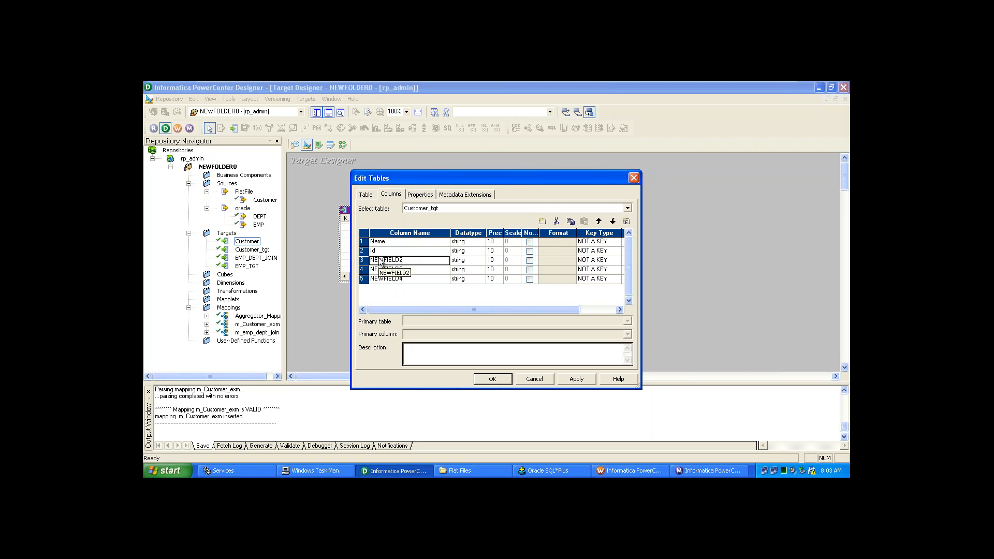
left_click(378, 260)
left_click_drag(407, 259, 353, 255)
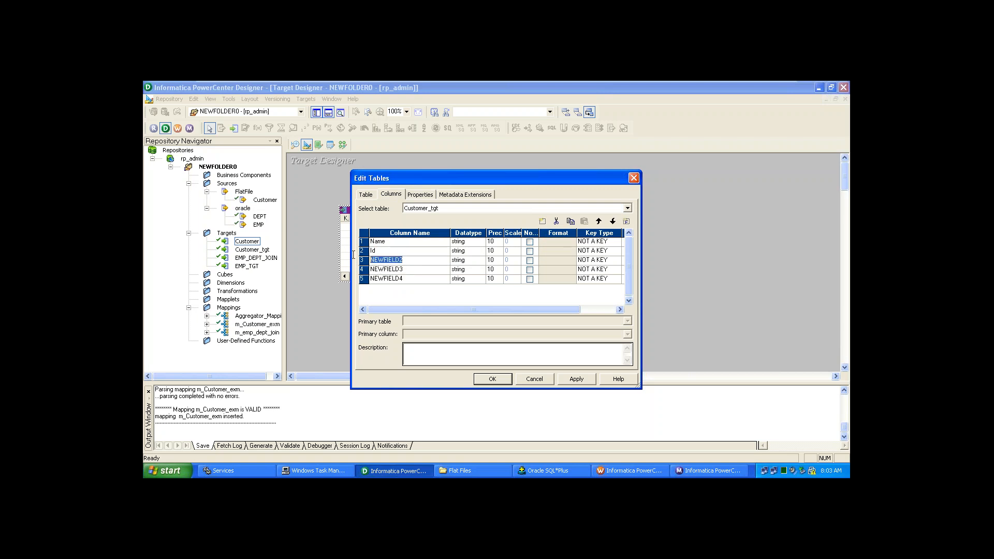
type("Age")
left_click(405, 268)
left_click_drag(405, 268, 348, 267)
type("Address22")
key("BackSpace")
left_click_drag(409, 280, 310, 290)
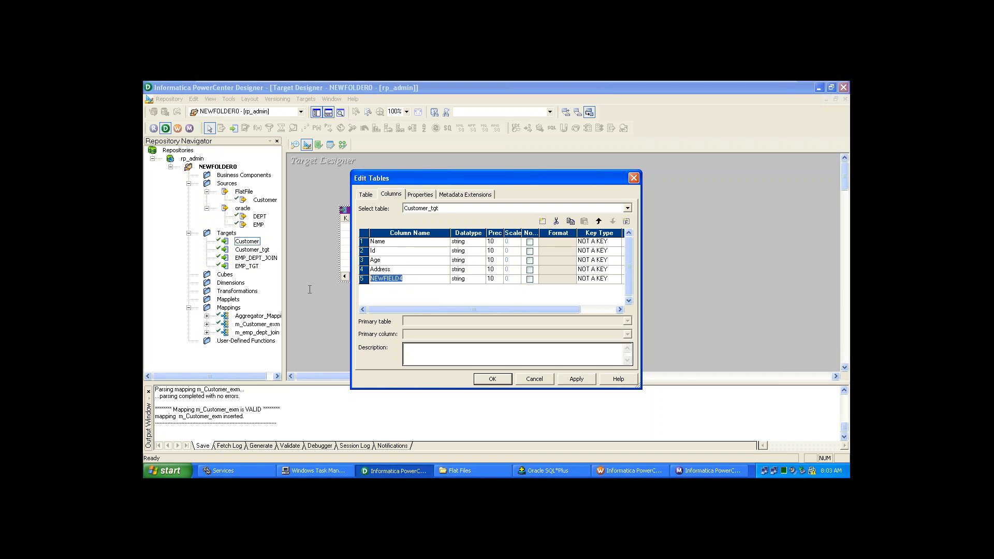
type("Phno")
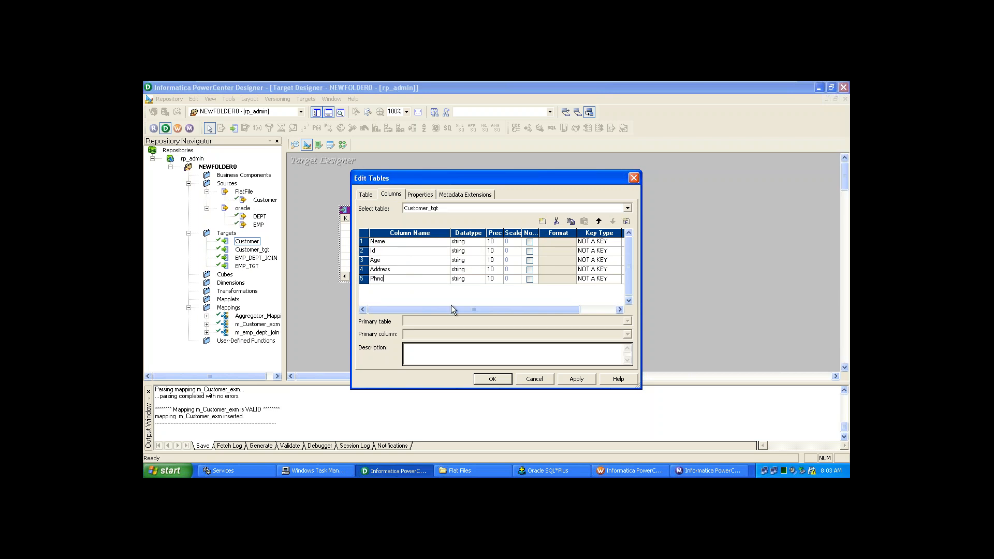
Set the datatype of the Id and Age columns of Customer_tgt to int.
left_click(468, 242)
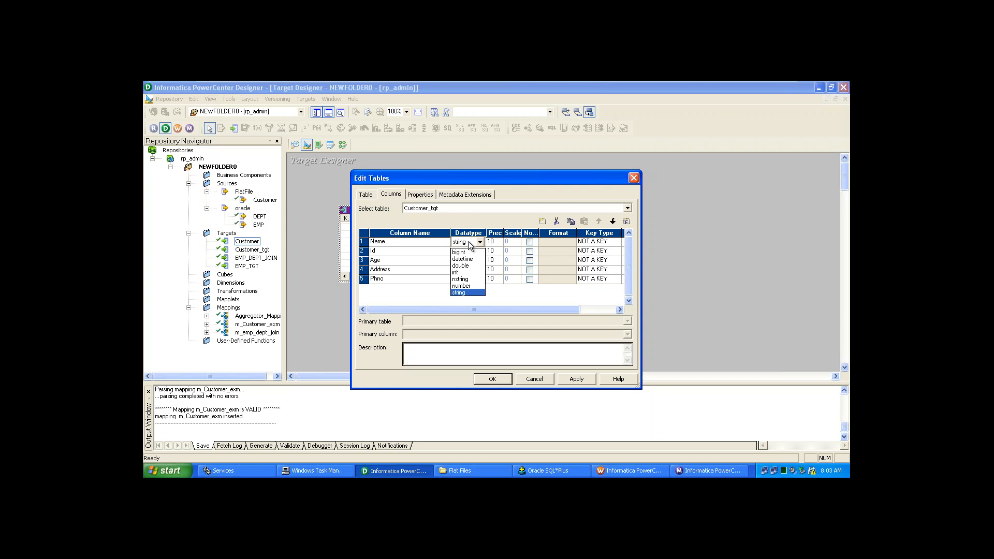
left_click(468, 242)
left_click(469, 251)
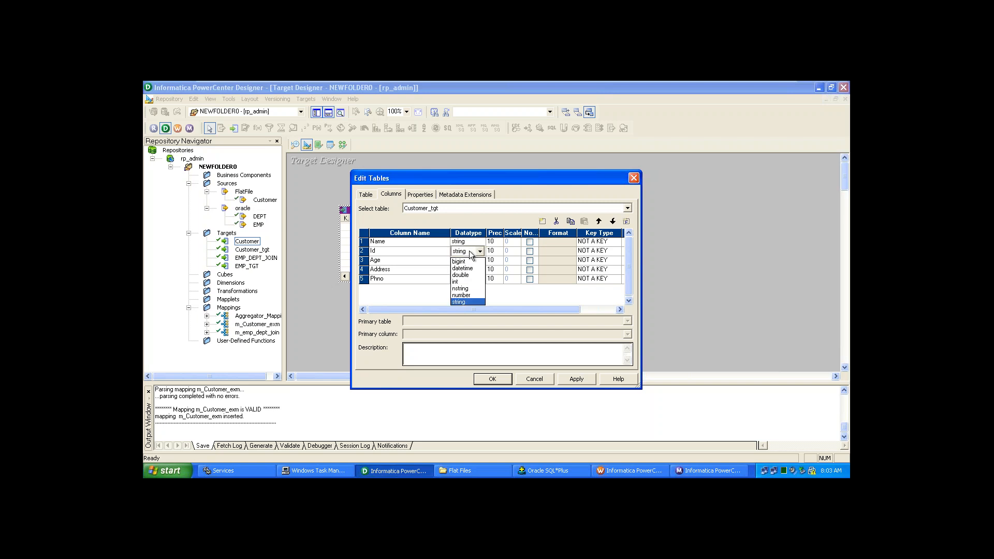
left_click(470, 281)
left_click(472, 263)
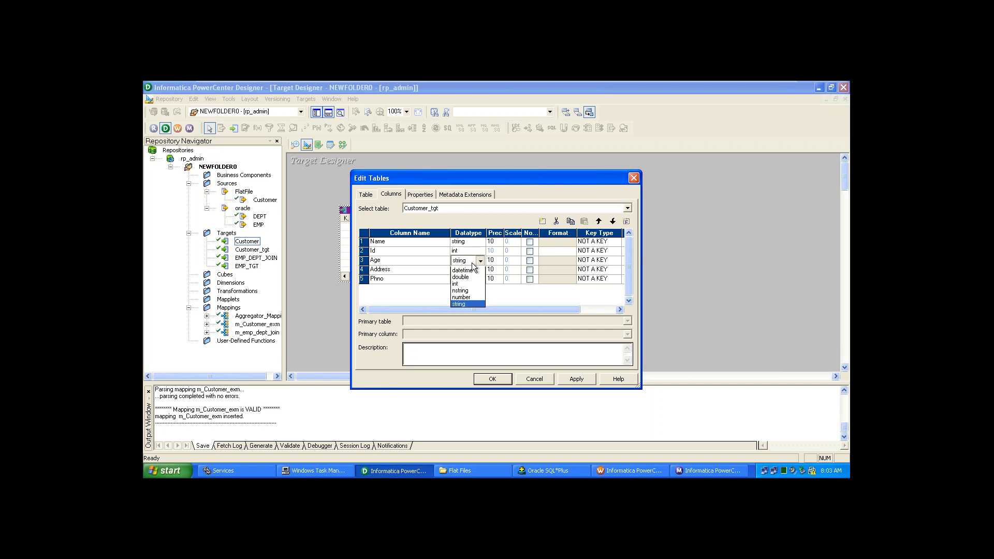
left_click(469, 288)
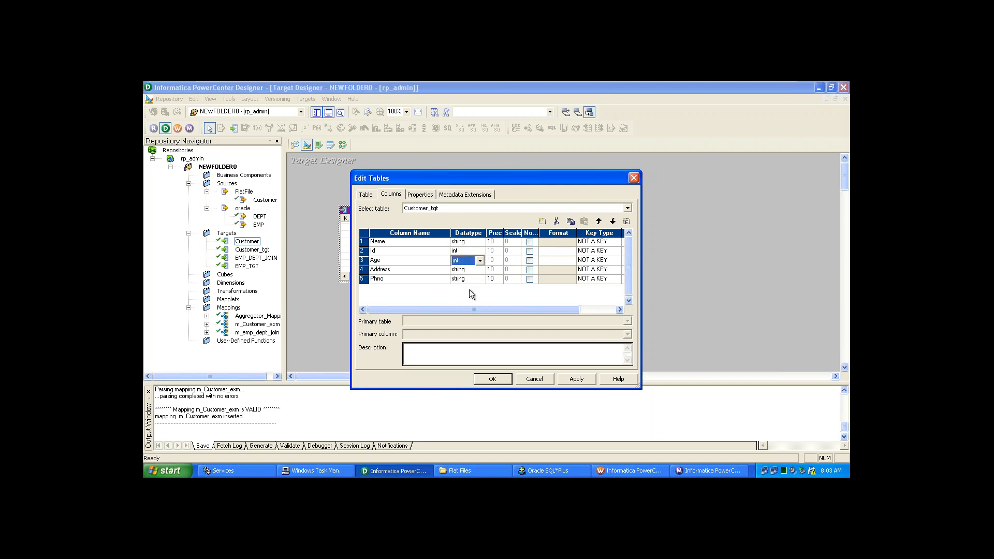
Set the datatype of the Phno column to int, apply the column definitions and save the Customer_tgt target.
left_click(469, 269)
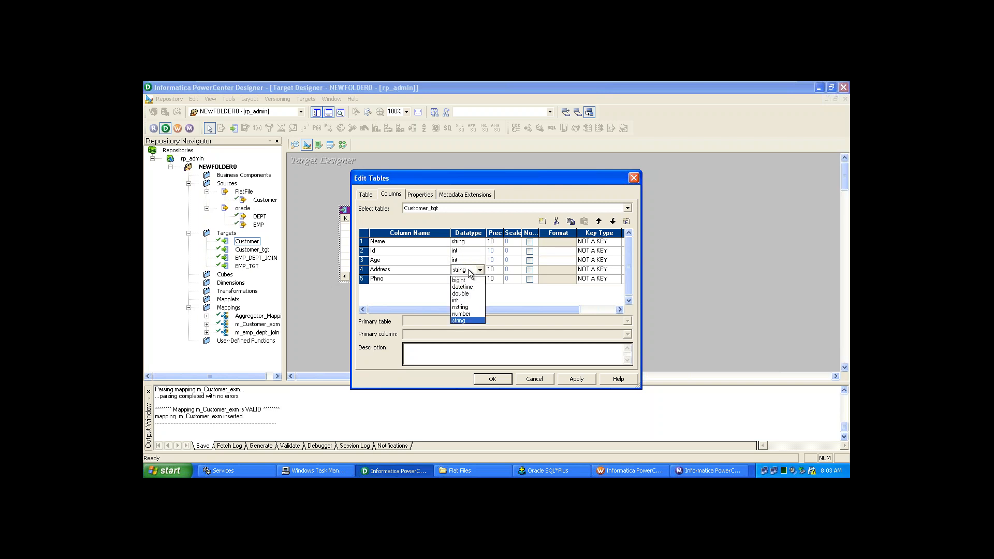
left_click(469, 270)
left_click(468, 279)
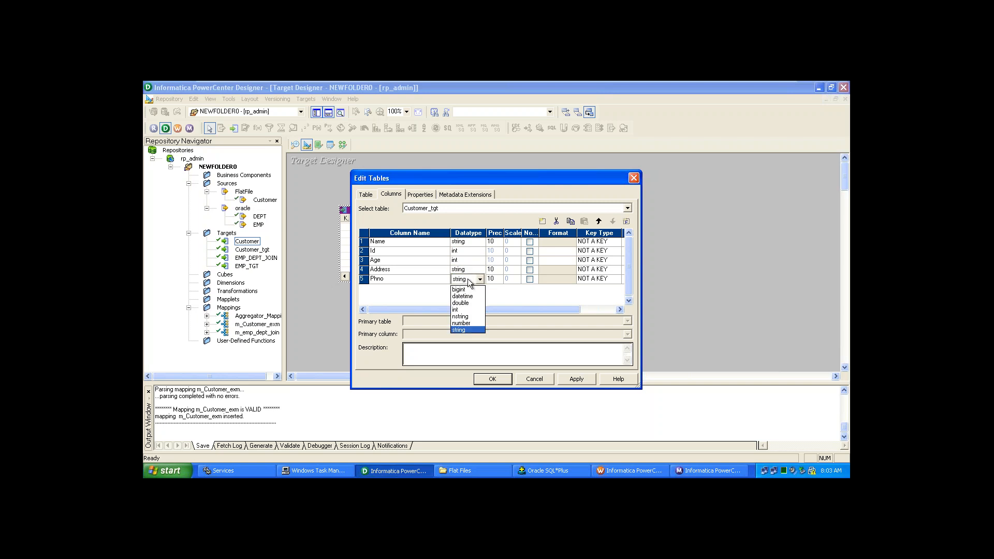
left_click(465, 310)
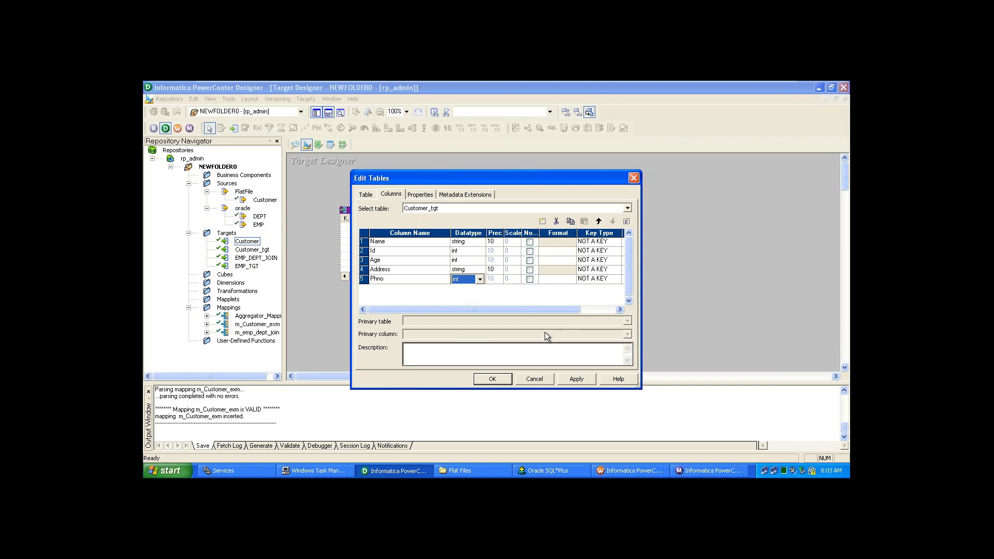
left_click(585, 379)
left_click(493, 379)
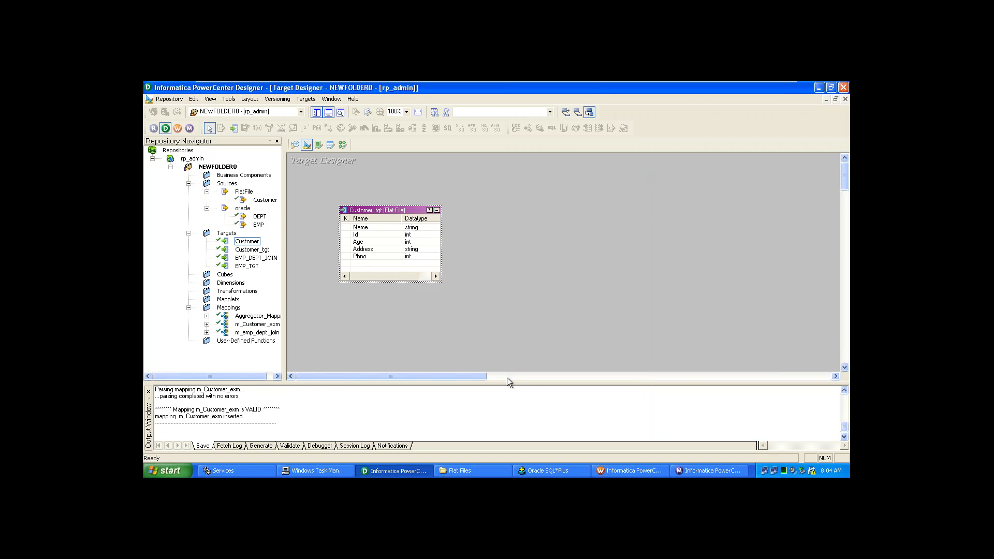
key("ctrl+s")
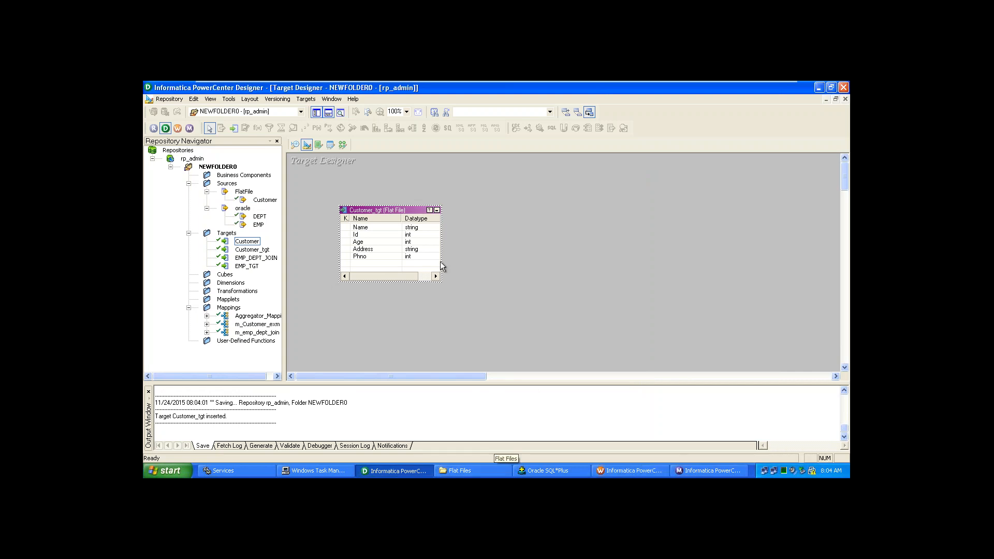
In the Mapping Designer, replace the Customer1 Oracle target of m_Customer_exm with the Customer_tgt flat file target.
left_click(343, 145)
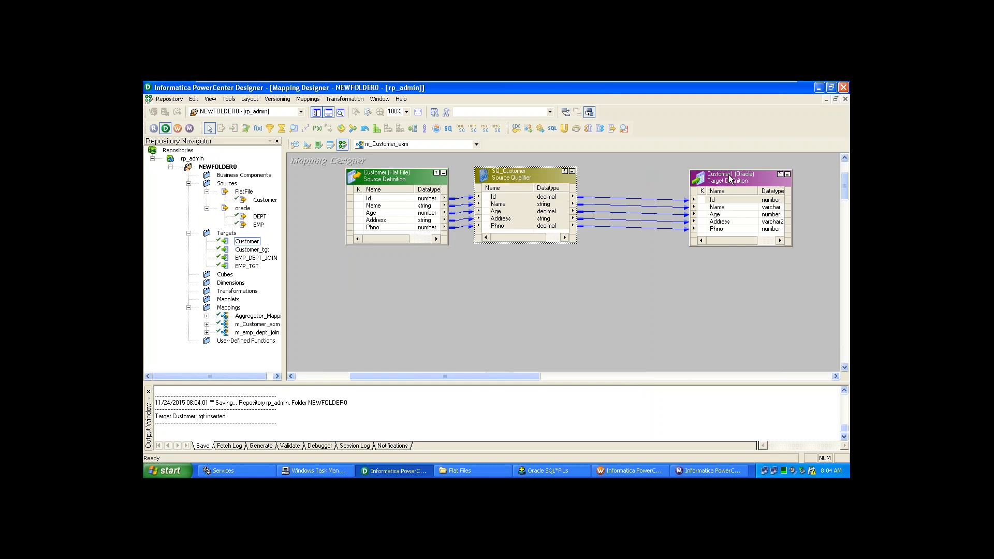
left_click(751, 179)
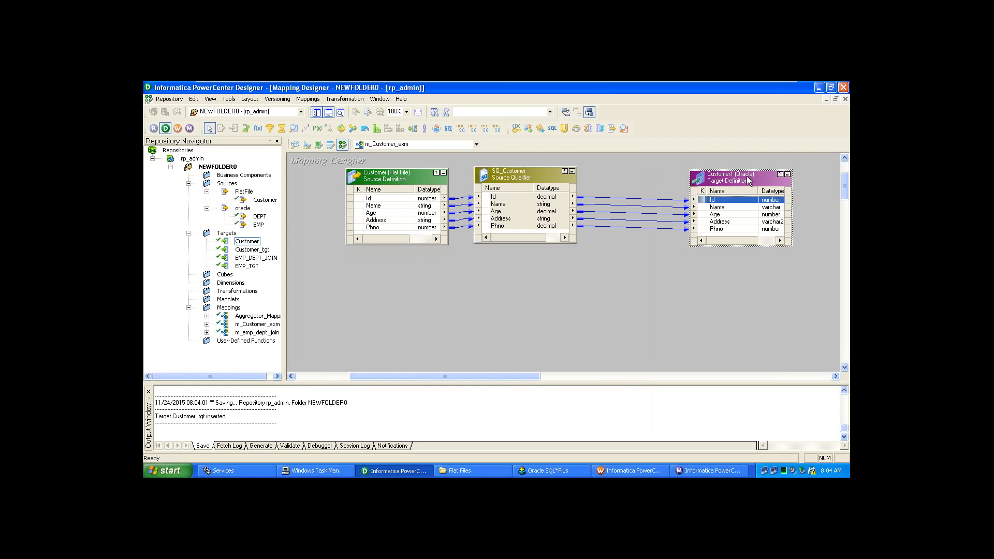
right_click(709, 187)
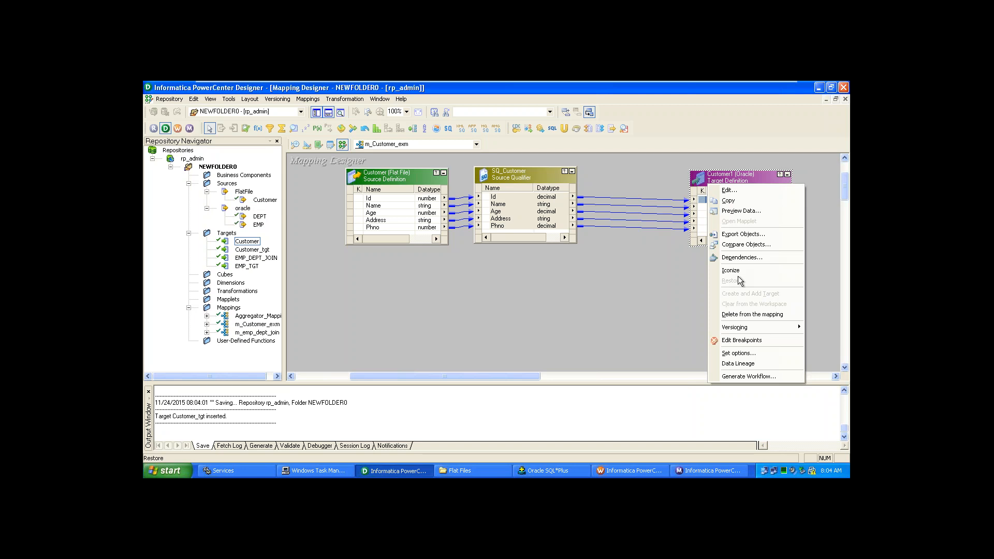
left_click(733, 315)
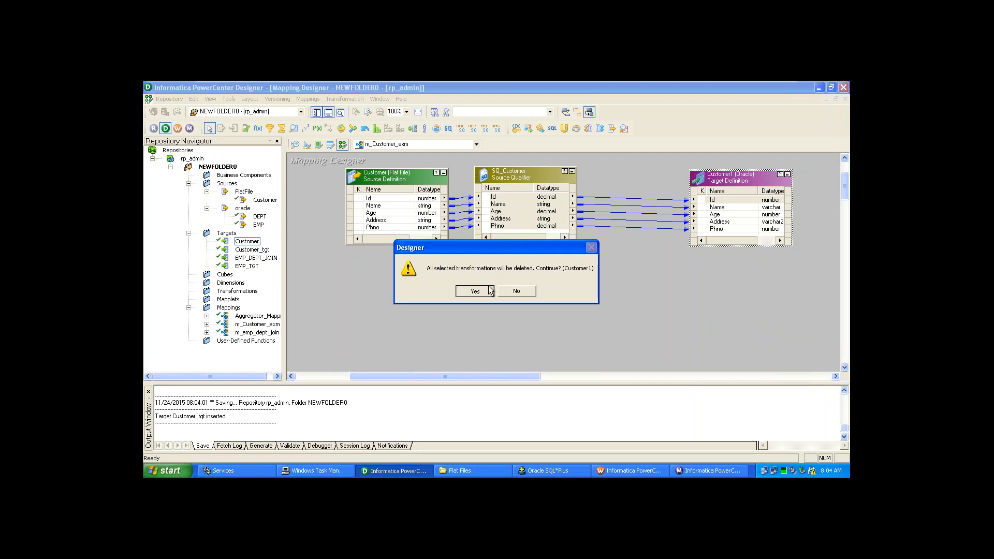
left_click(475, 291)
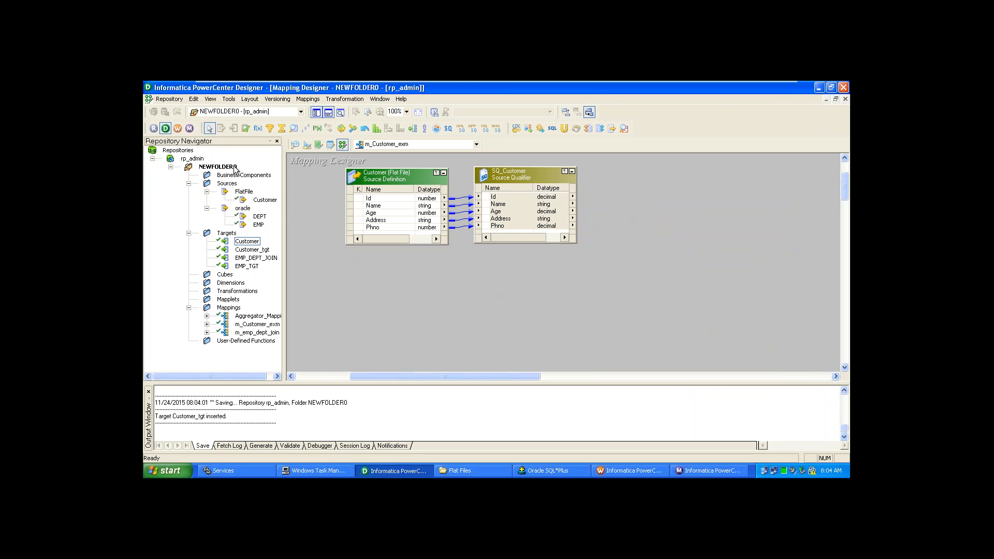
left_click(220, 183)
left_click_drag(251, 250, 715, 171)
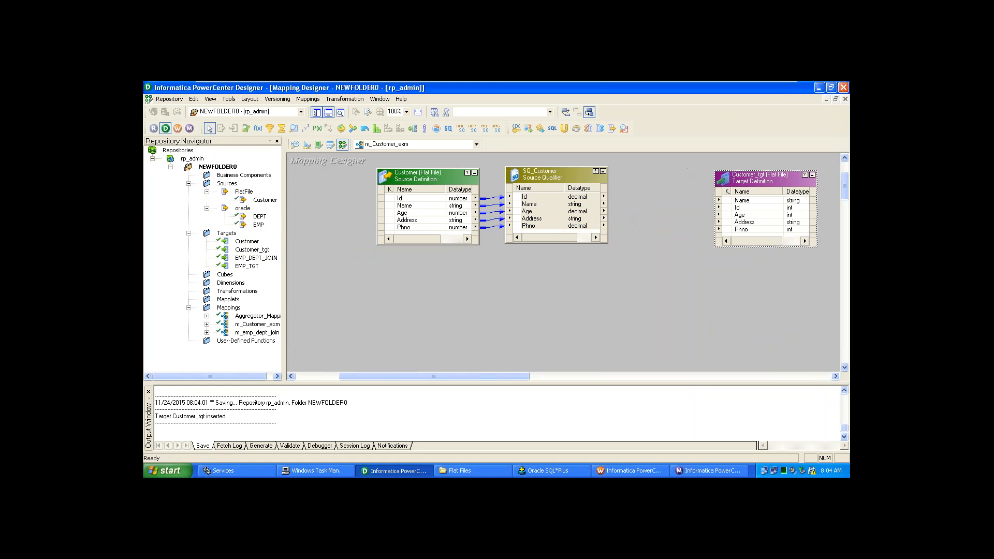
left_click(516, 196)
right_click(516, 198)
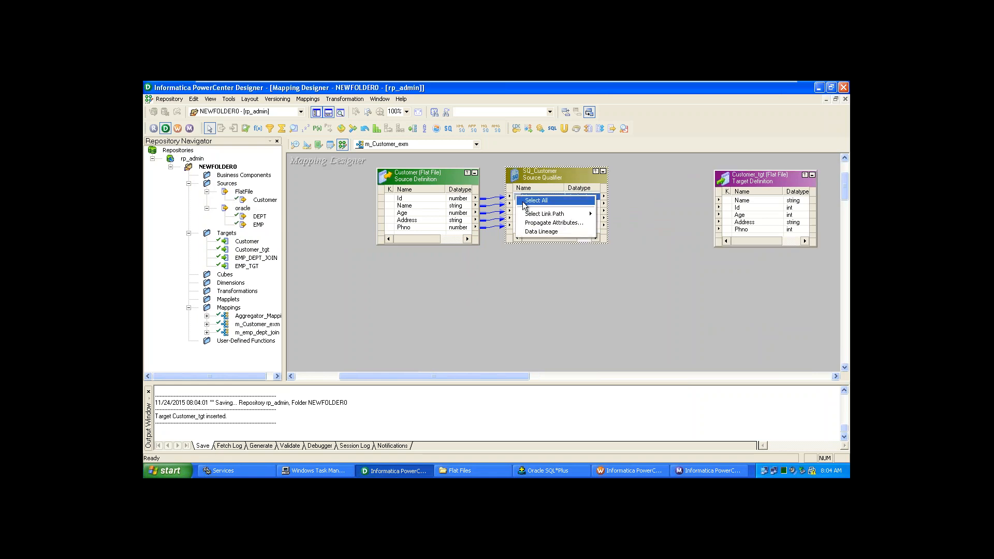
left_click(536, 200)
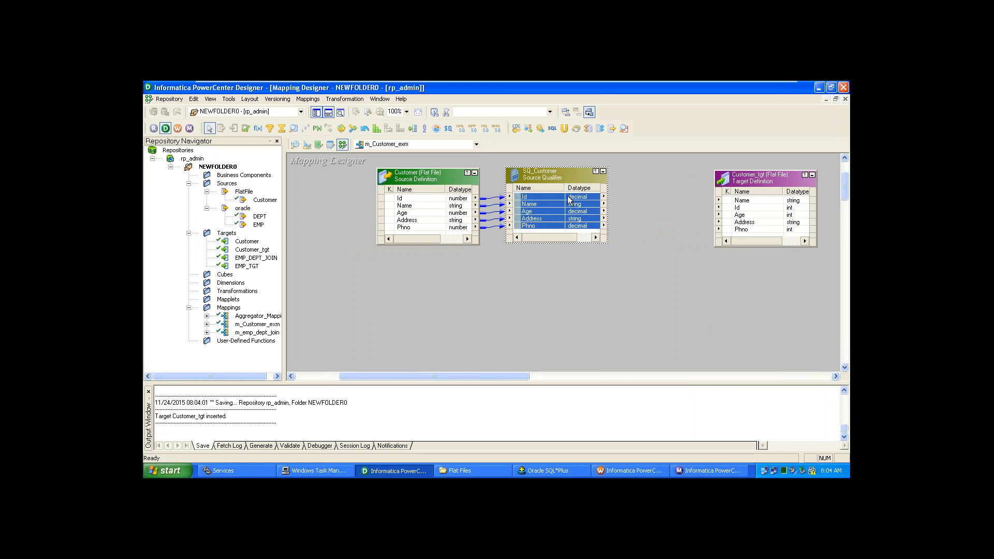
left_click(581, 280)
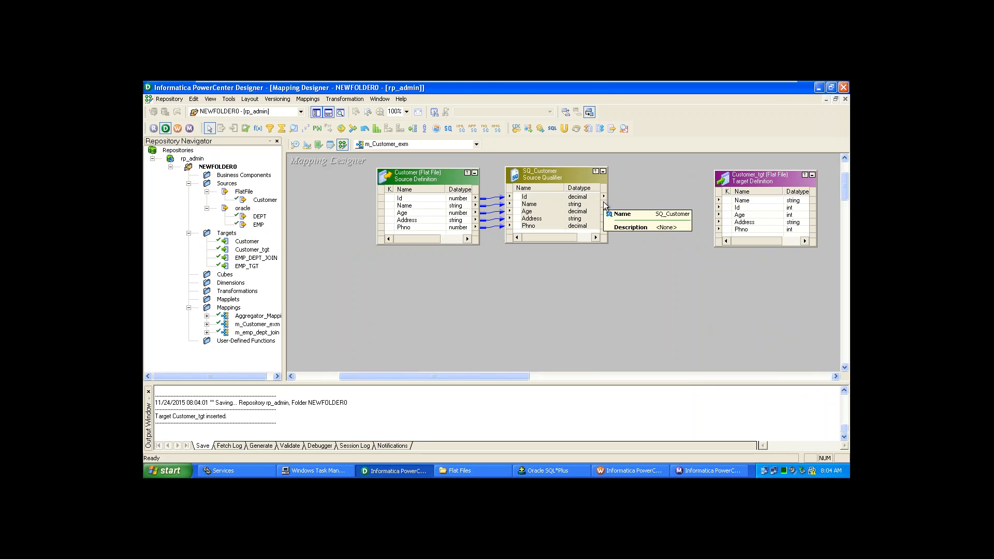
Link the Id and Name ports of SQ_Customer to the matching columns of Customer_tgt.
left_click(517, 199)
left_click_drag(518, 201, 736, 208)
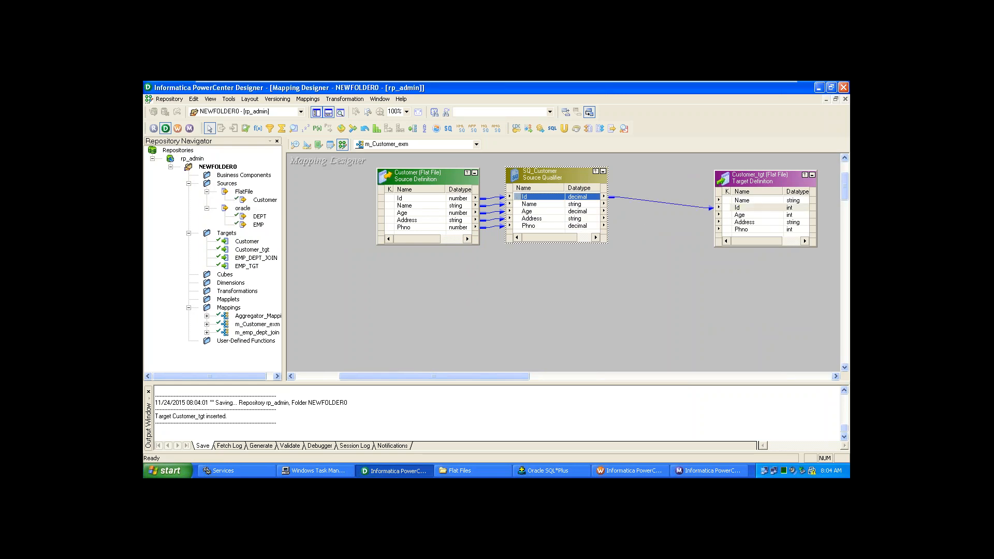
left_click(523, 205)
left_click_drag(523, 205, 726, 201)
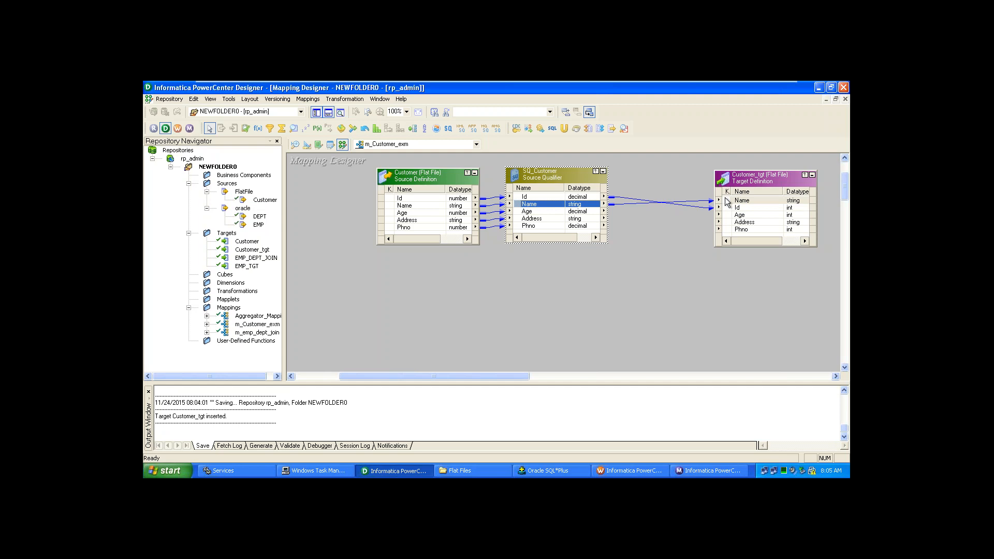
Link the Age, Address and Phno ports of SQ_Customer to the matching Customer_tgt columns and save the mapping.
left_click(522, 214)
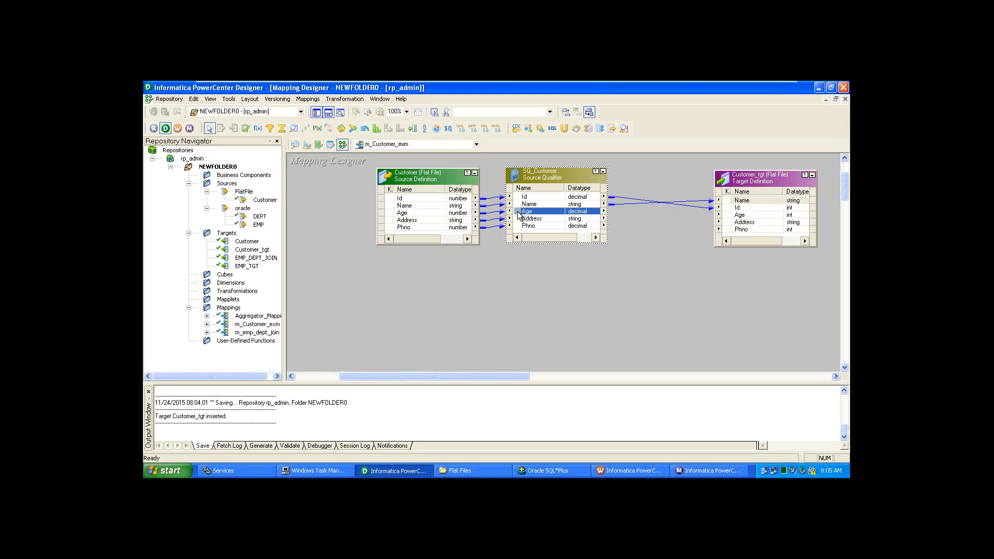
right_click(519, 212)
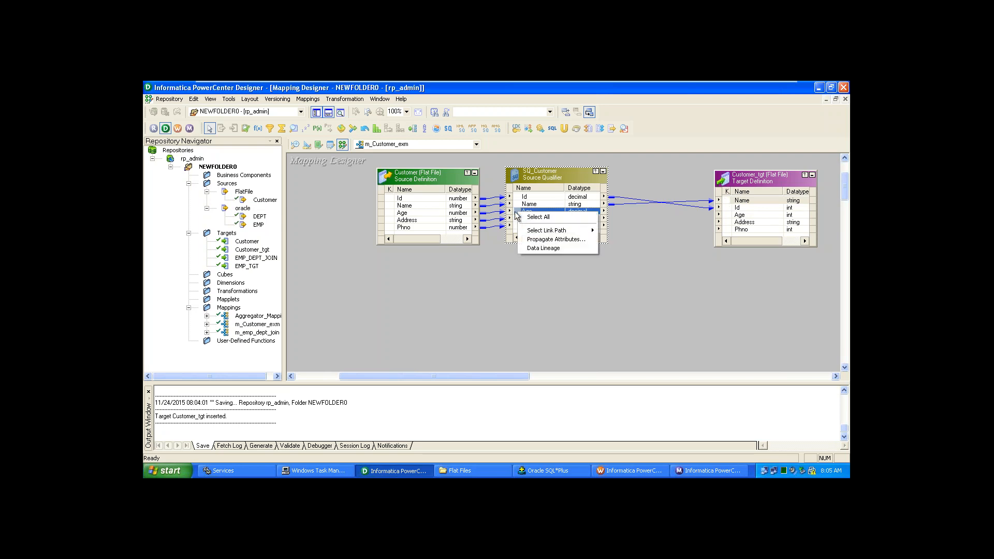
left_click(516, 213)
left_click_drag(516, 214, 734, 215)
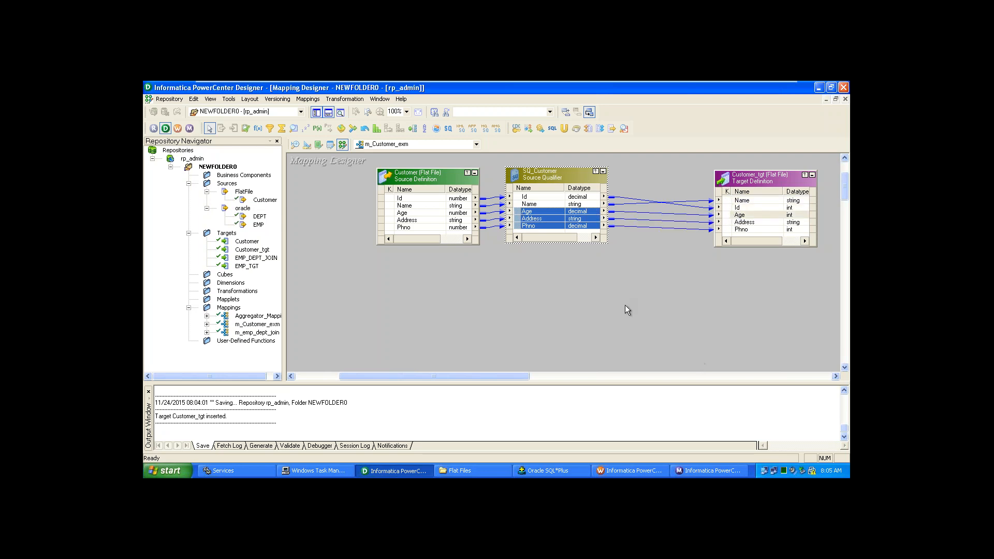
key("ctrl+s")
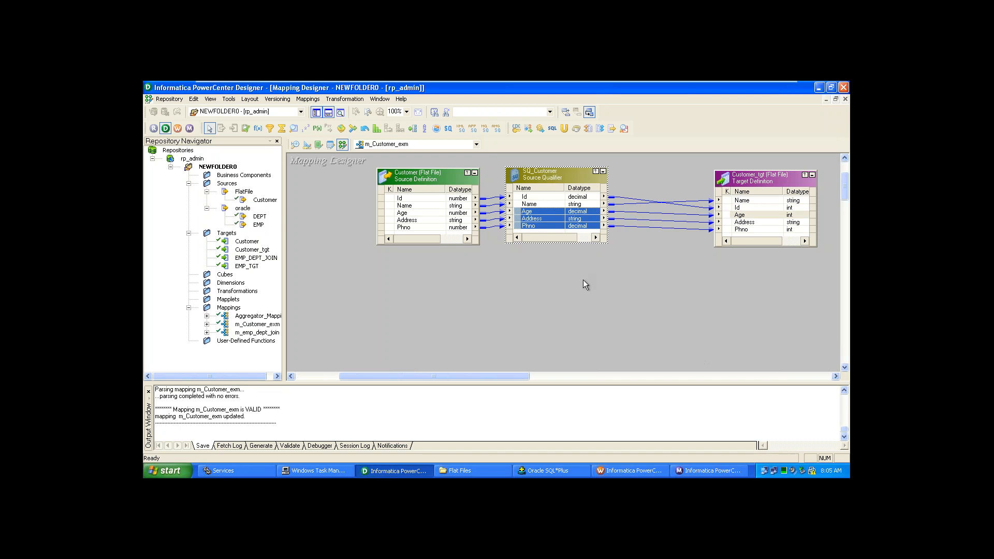
Switch to Workflow Manager, check the target listed in session s_m_Customer_exm and refresh the session's mapping.
left_click(635, 471)
double_click(467, 225)
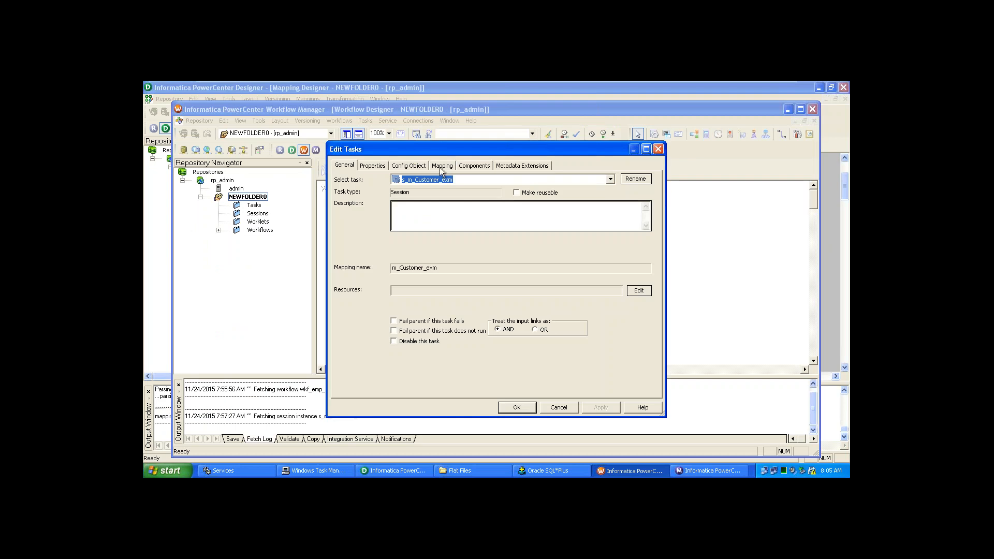
left_click(441, 166)
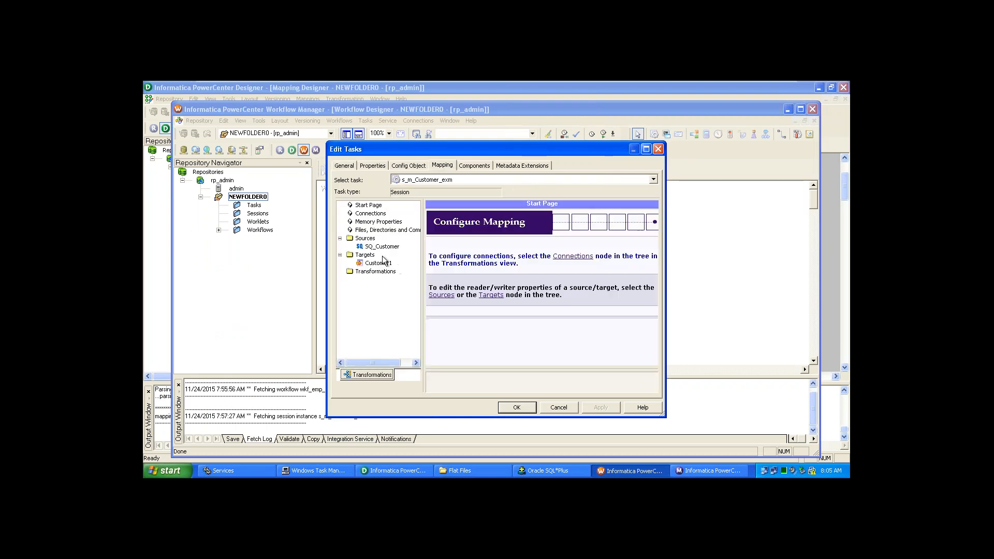
left_click(658, 149)
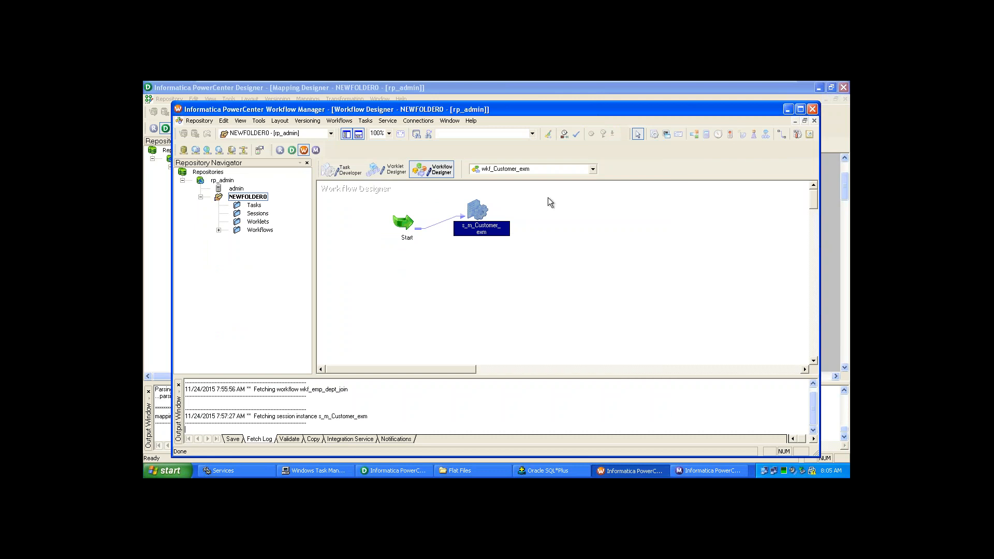
right_click(503, 228)
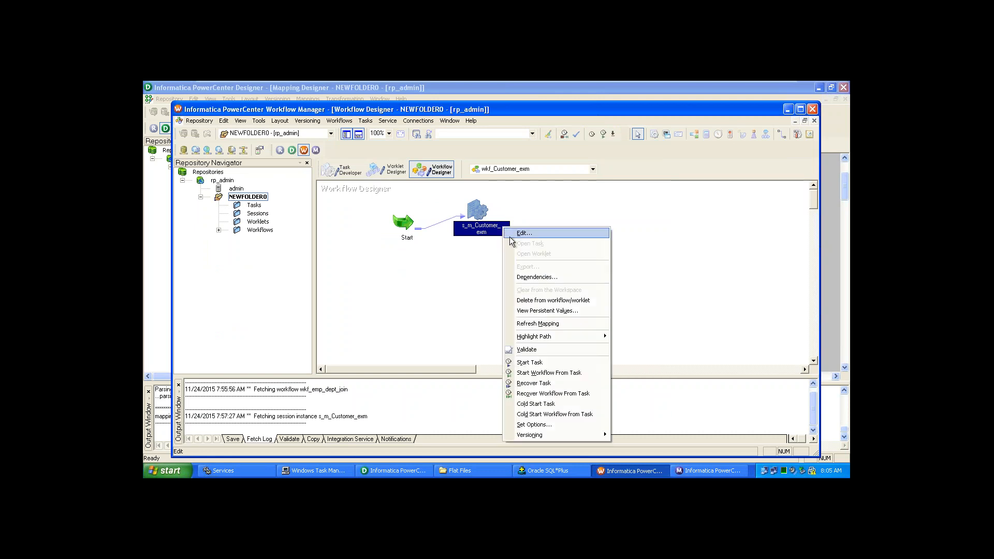
left_click(537, 324)
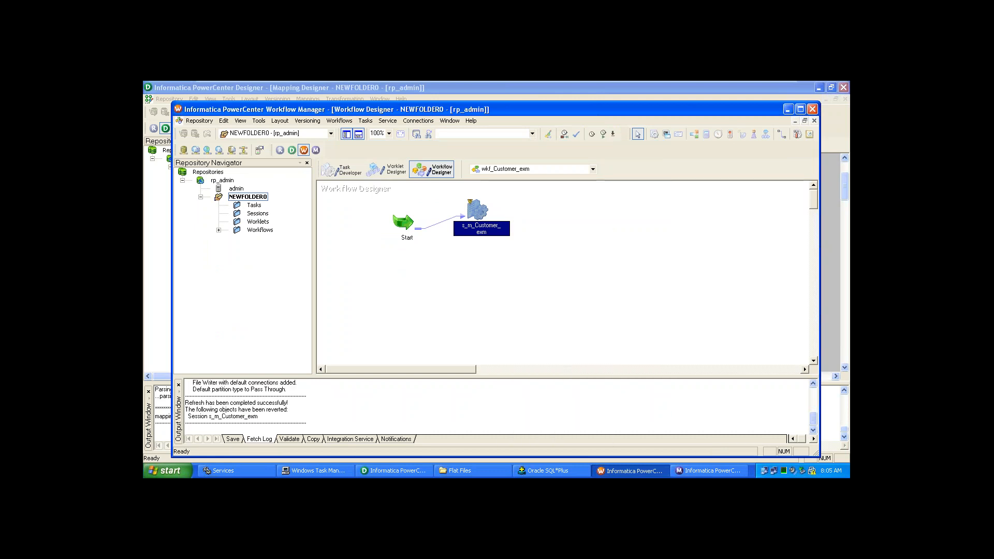
Reopen session s_m_Customer_exm and examine the Customer_tgt file writer properties in the maximized dialog with the Connections section collapsed.
double_click(472, 219)
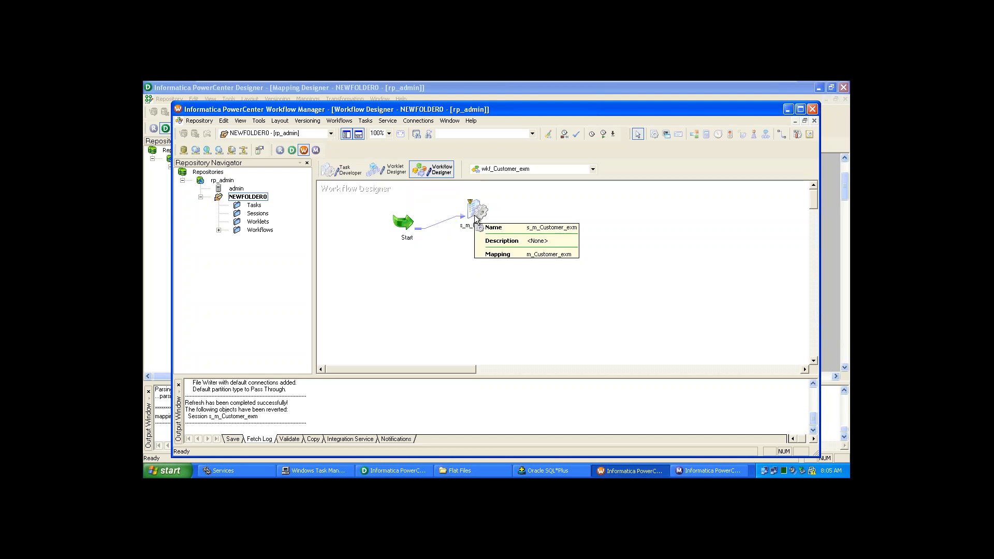
double_click(476, 219)
left_click(442, 165)
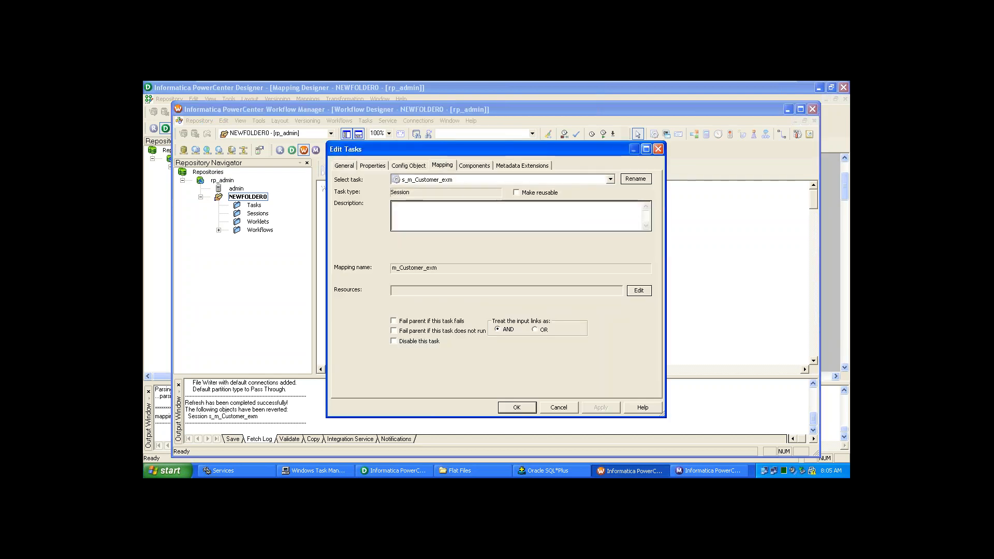
left_click(368, 263)
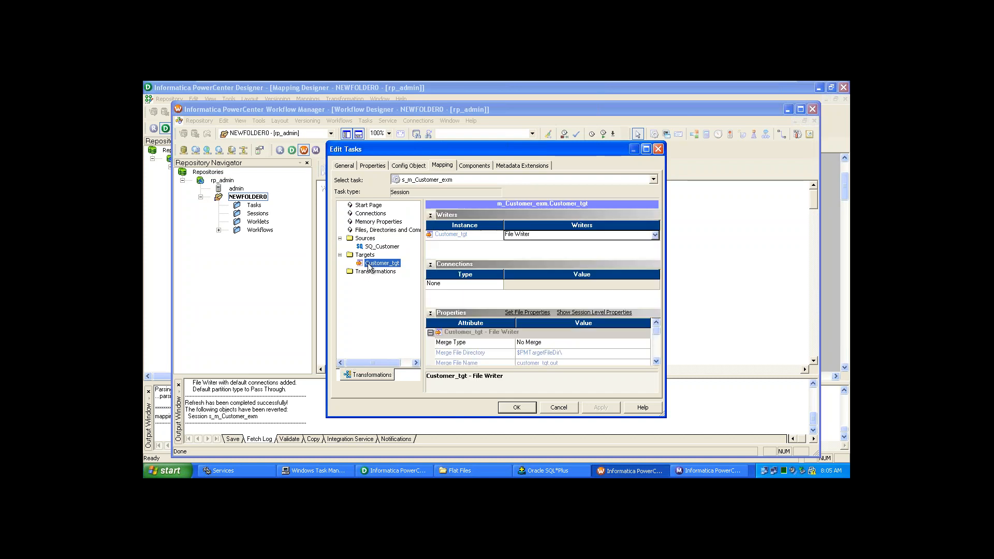
left_click(656, 360)
left_click(655, 360)
left_click(656, 361)
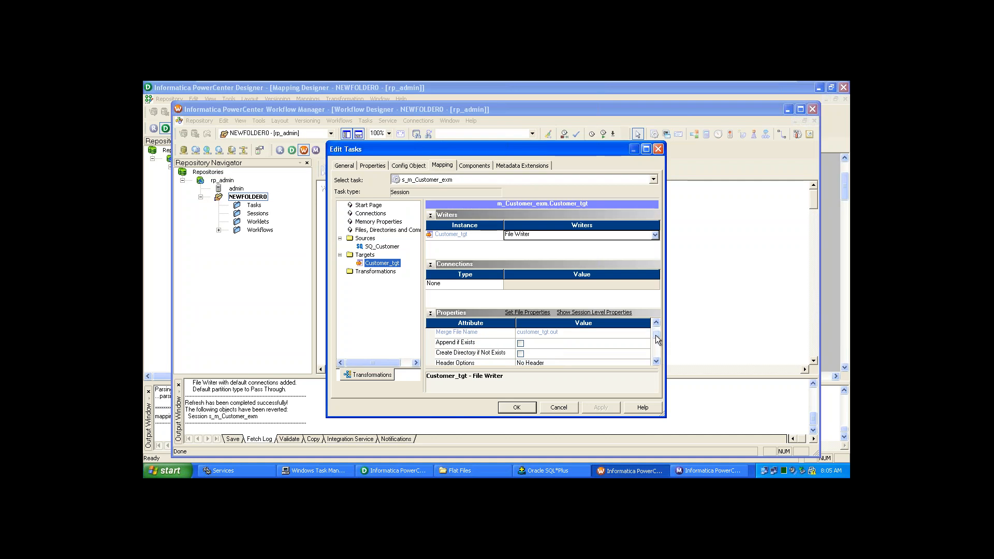
left_click(647, 149)
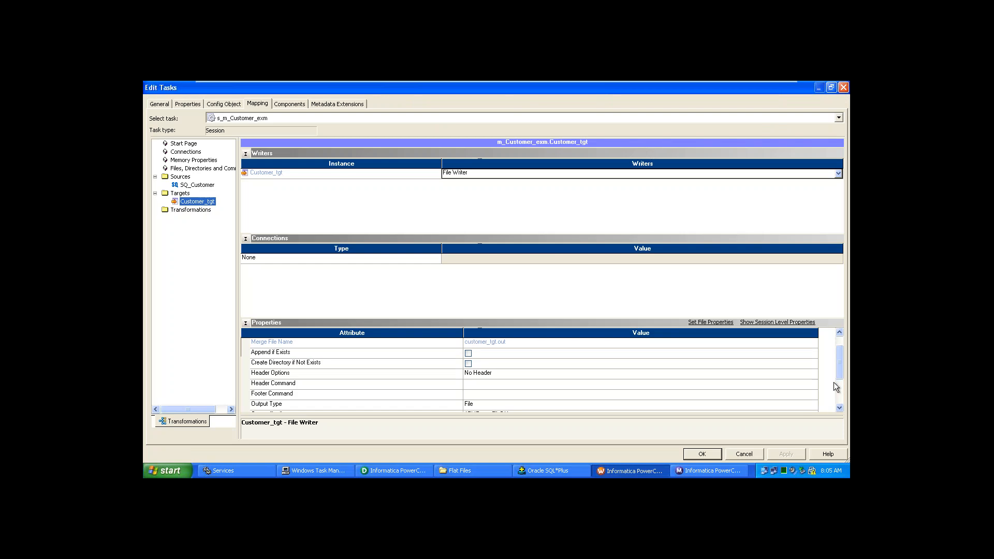
left_click(245, 237)
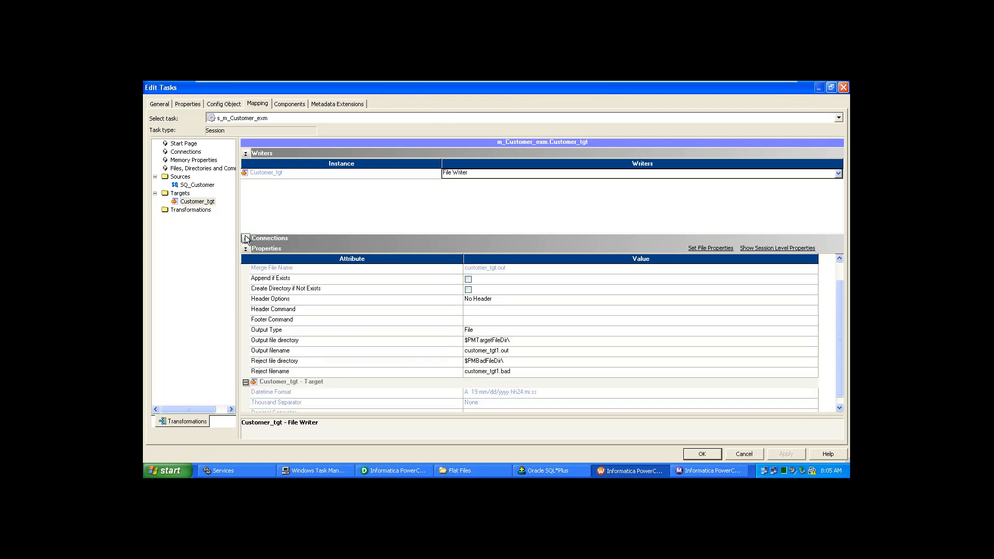
Set the header options of the Customer_tgt file writer to Output Field Names.
left_click(501, 296)
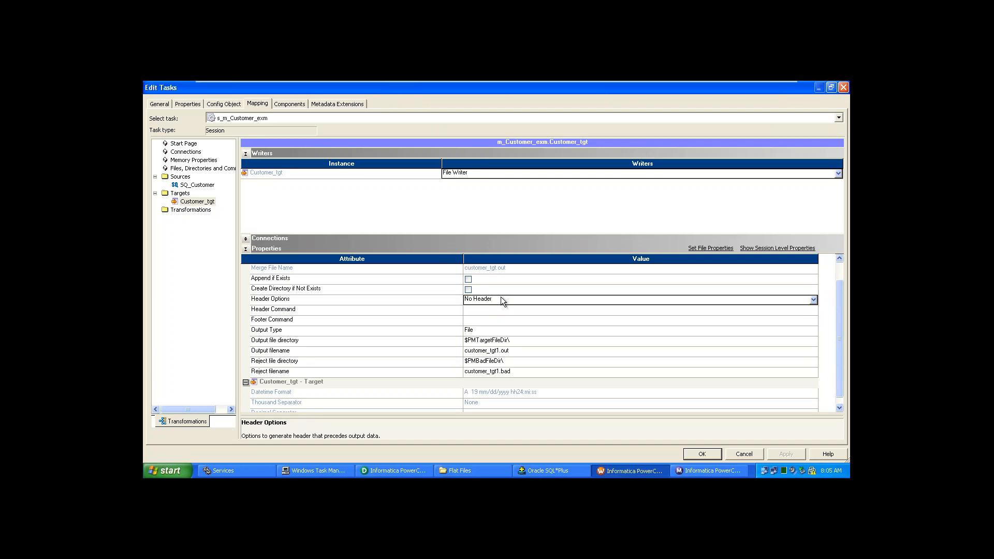
left_click(501, 296)
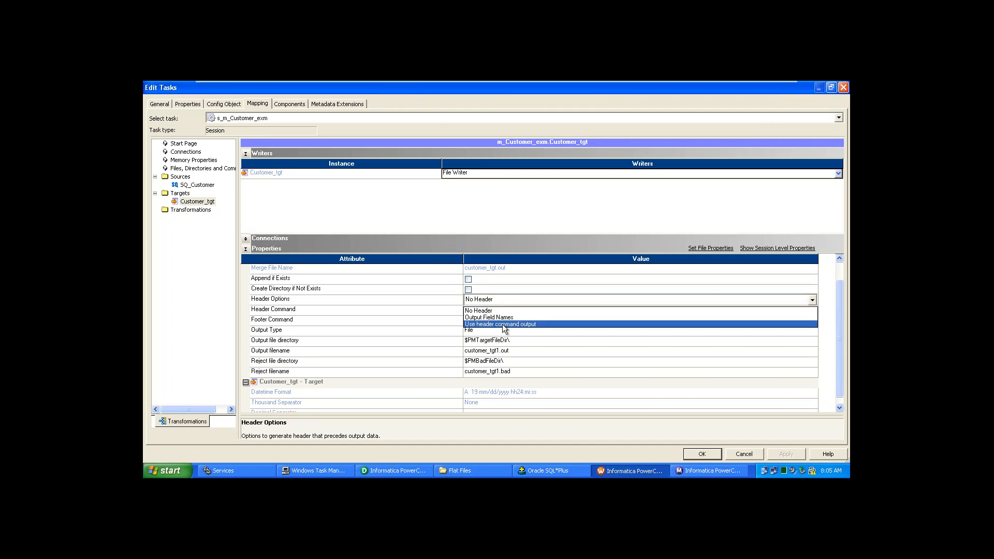
left_click(503, 318)
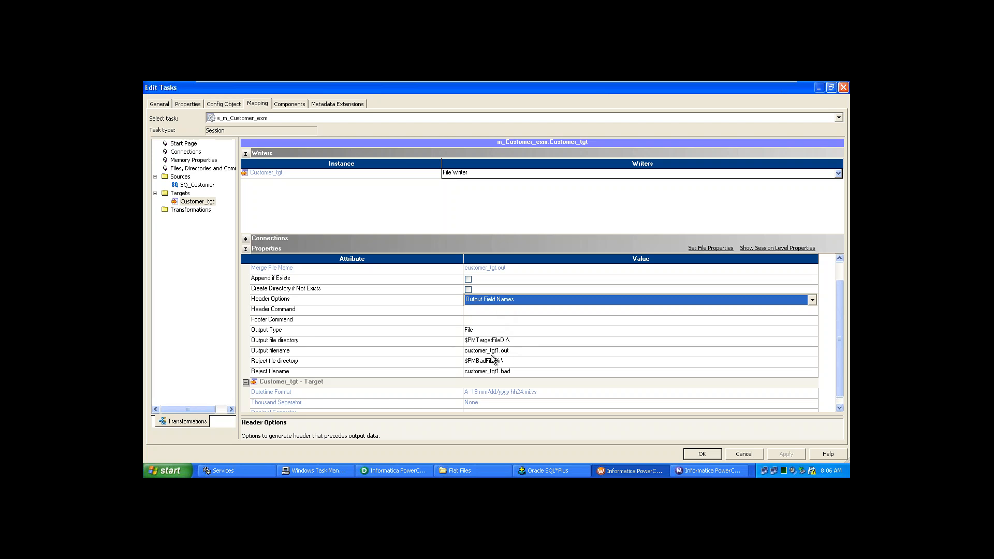
Replace the Customer_tgt output file directory with the Flat Files folder path, C:\Documents and Settings\Administrator\Desktop\Flat Files.
left_click(487, 342)
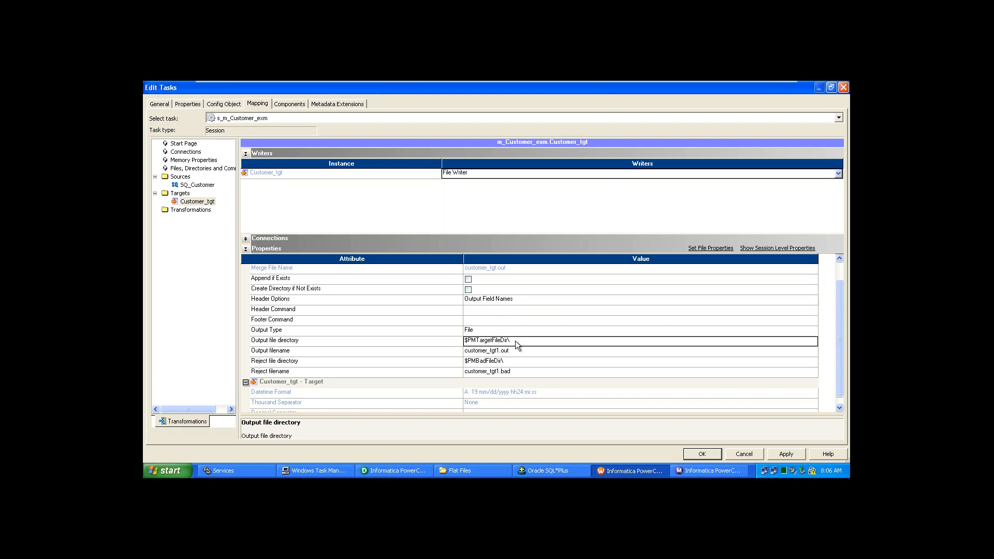
left_click(495, 339)
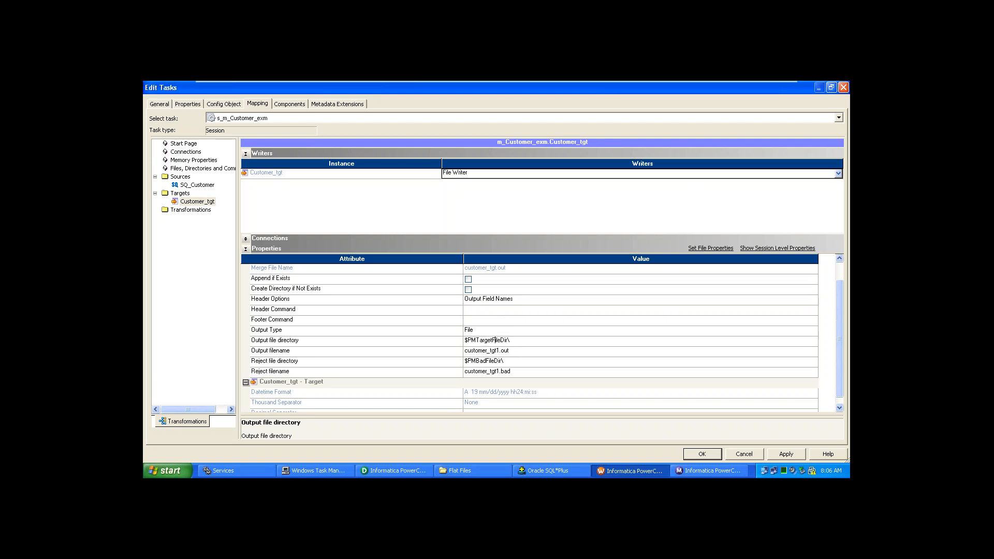
left_click_drag(510, 340, 428, 347)
type("Addres")
key("BackSpace")
key("BackSpace")
key("BackSpace")
key("BackSpace")
key("BackSpace")
key("BackSpace")
left_click(484, 471)
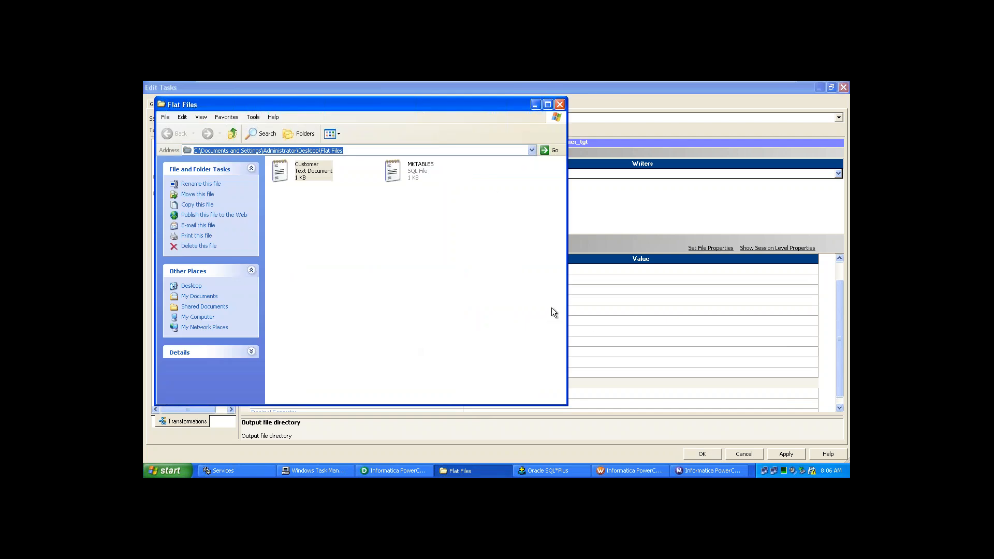
key("alt+Tab")
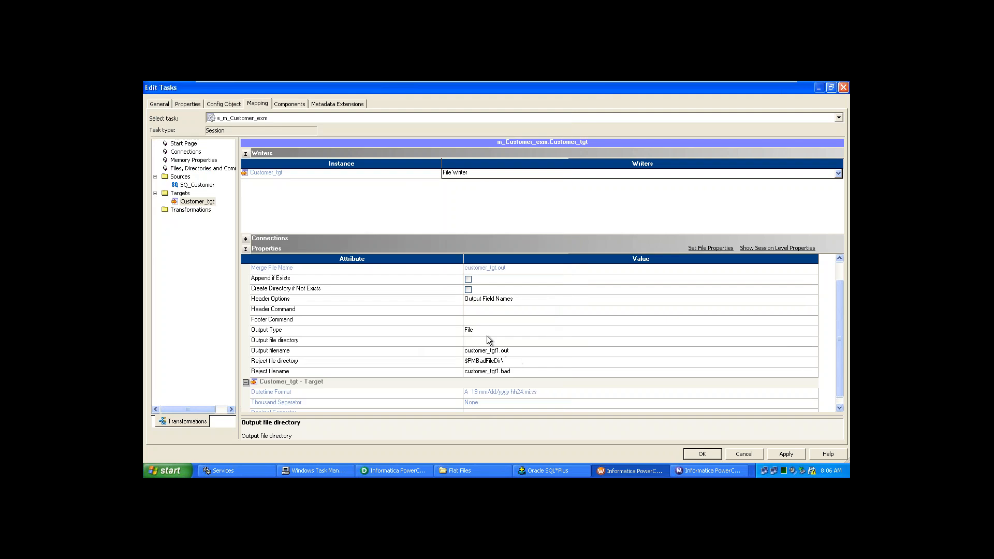
type("C:\\Documents and Settings\\Administrator\\Desktop\\Flat Files")
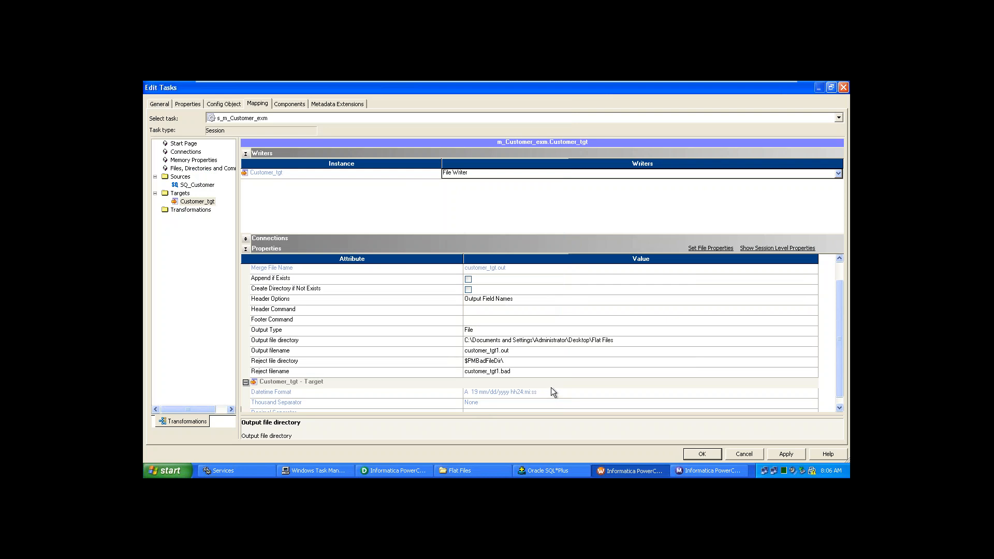
Set the Customer_tgt output filename to customer_tgt1.txt and apply the session changes.
left_click(508, 350)
left_click(509, 350)
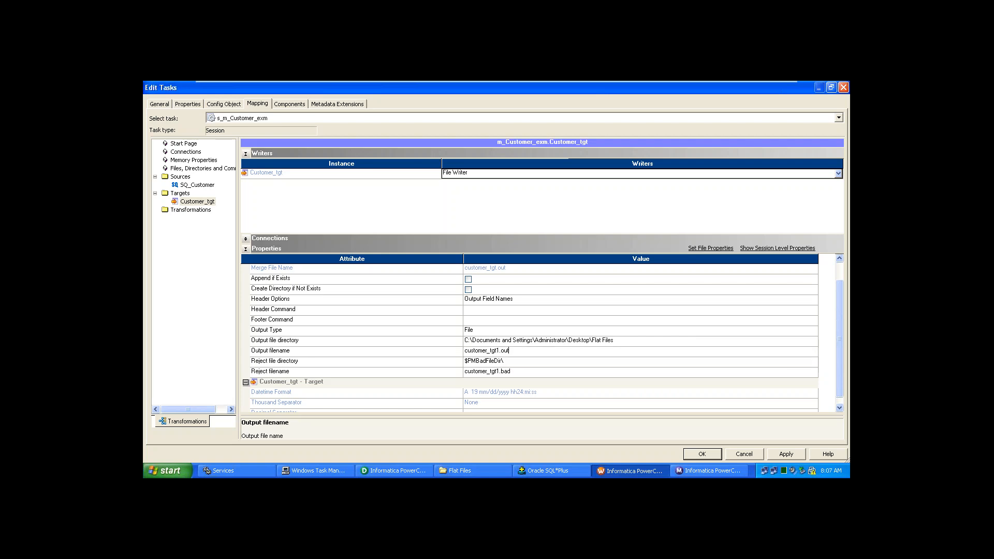
type("\\")
key("BackSpace")
type("txt")
left_click(787, 458)
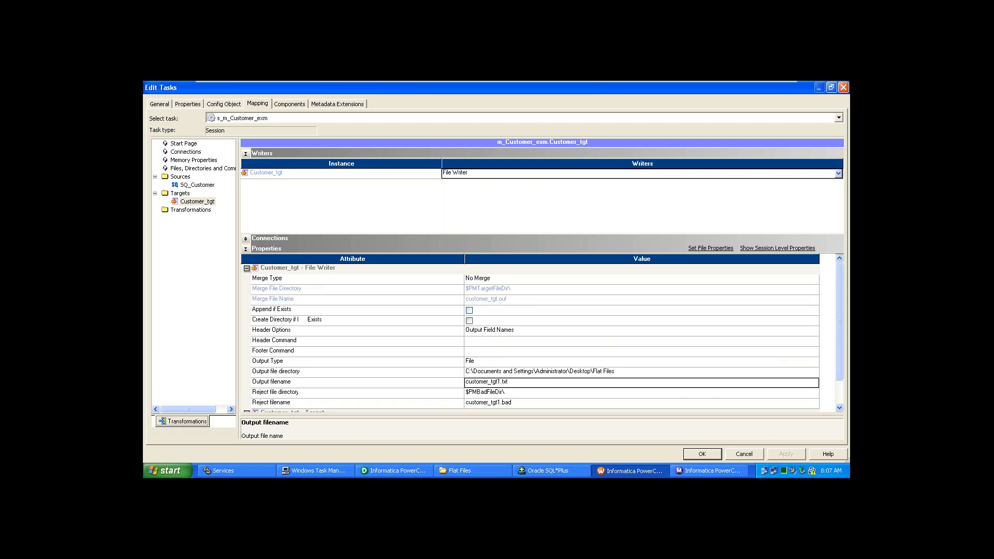
left_click(703, 454)
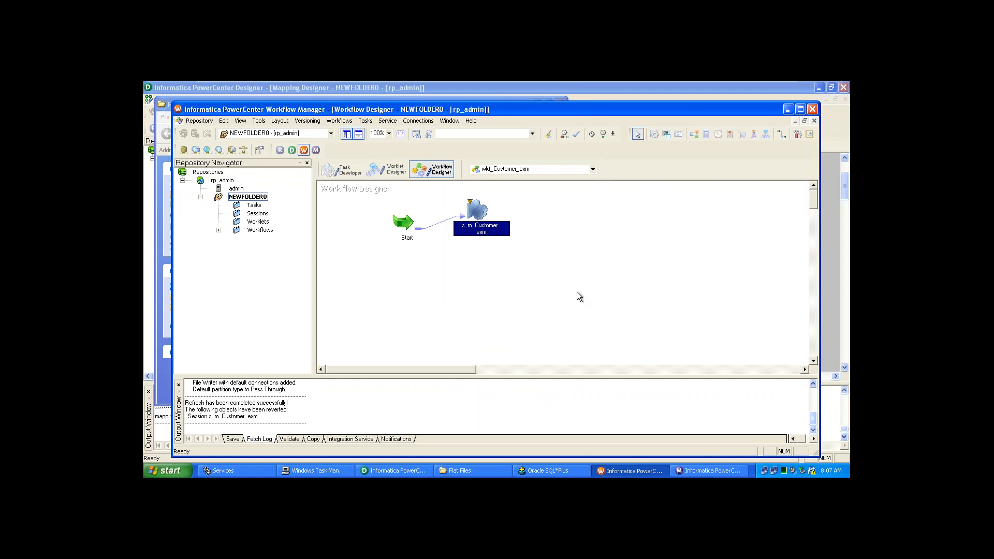
Save and start workflow wkf_Customer_exm, and check its run status and source/target statistics in Workflow Monitor.
key("ctrl+s")
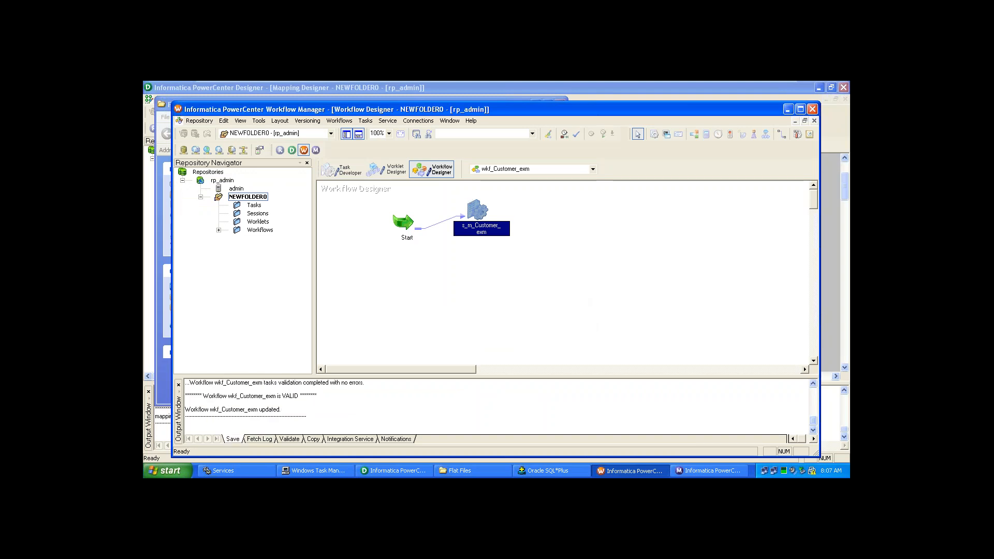
left_click(337, 121)
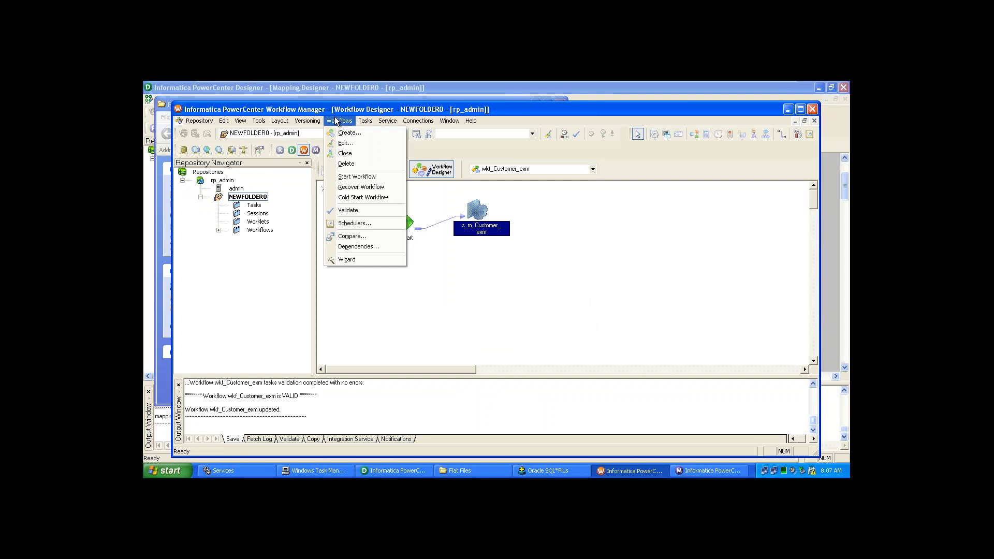
left_click(348, 178)
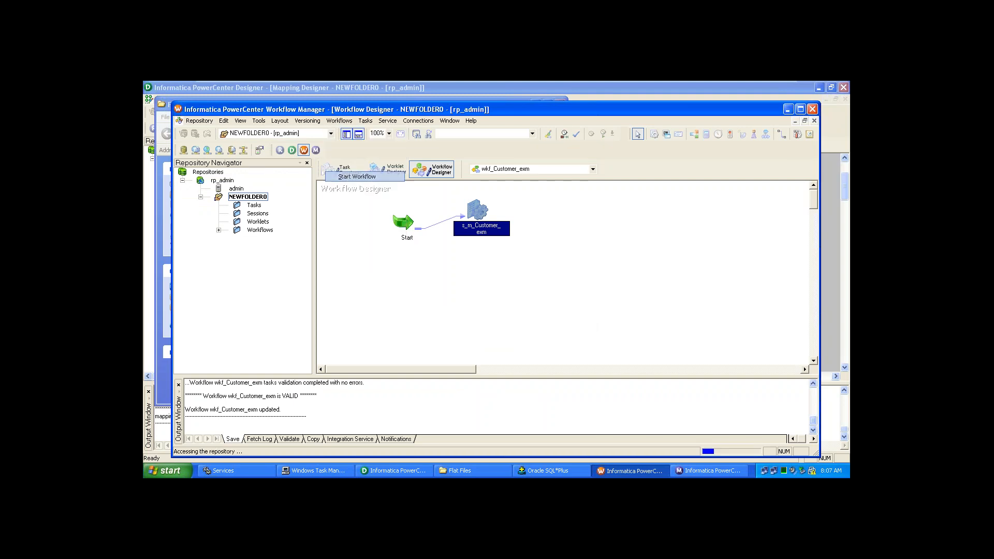
left_click(689, 470)
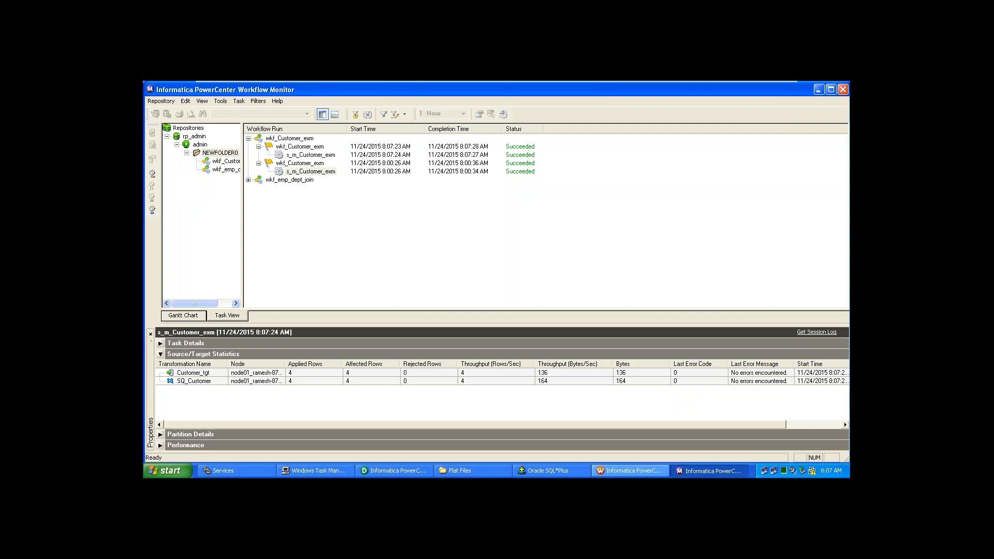
Examine the contents of customer_tgt1 in the Flat Files folder, and return to mapping m_Customer_exm in PowerCenter Designer.
left_click(478, 470)
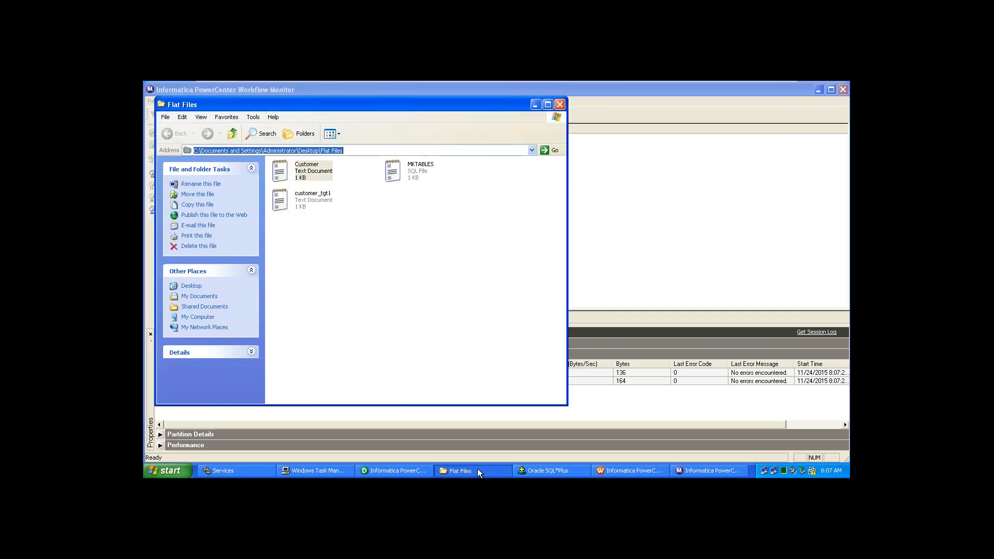
double_click(323, 205)
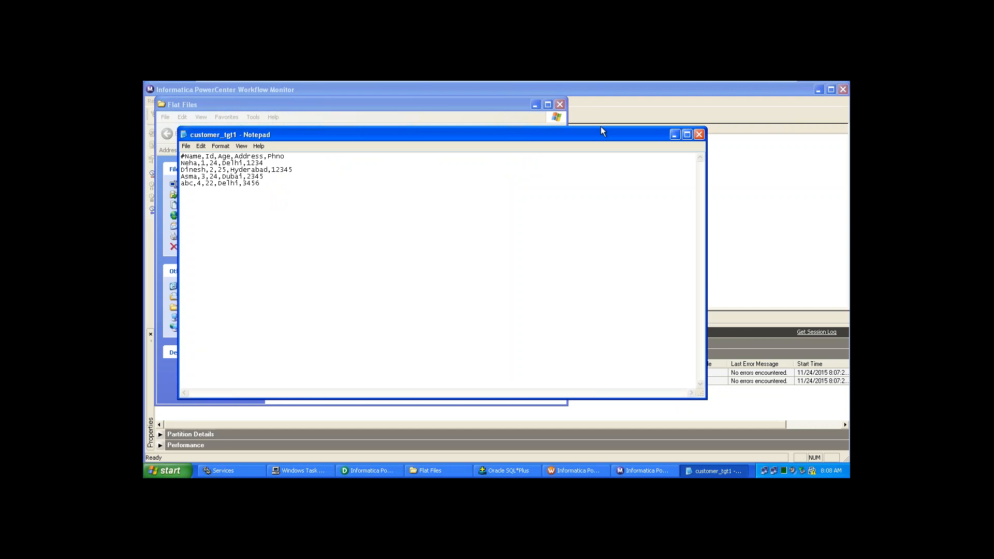
left_click(699, 134)
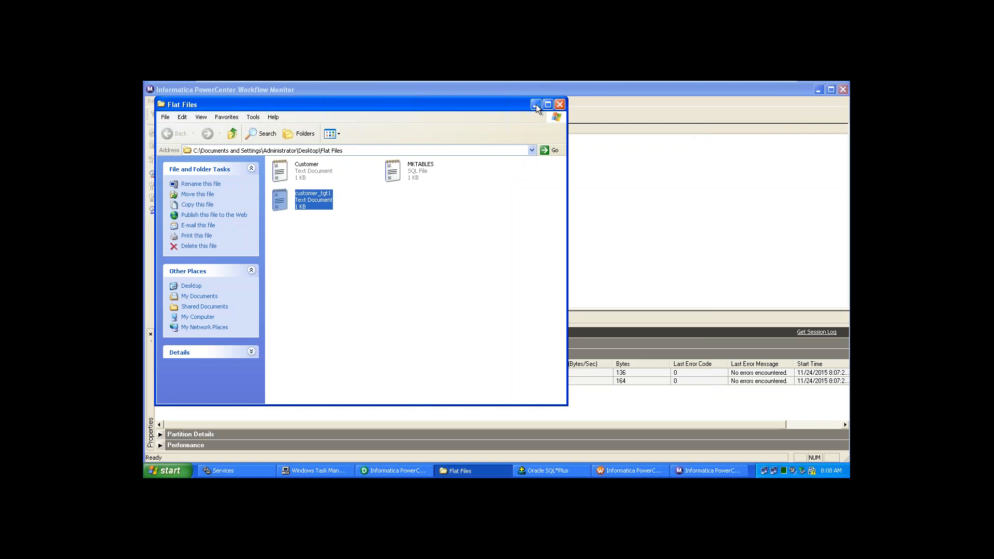
left_click(425, 172)
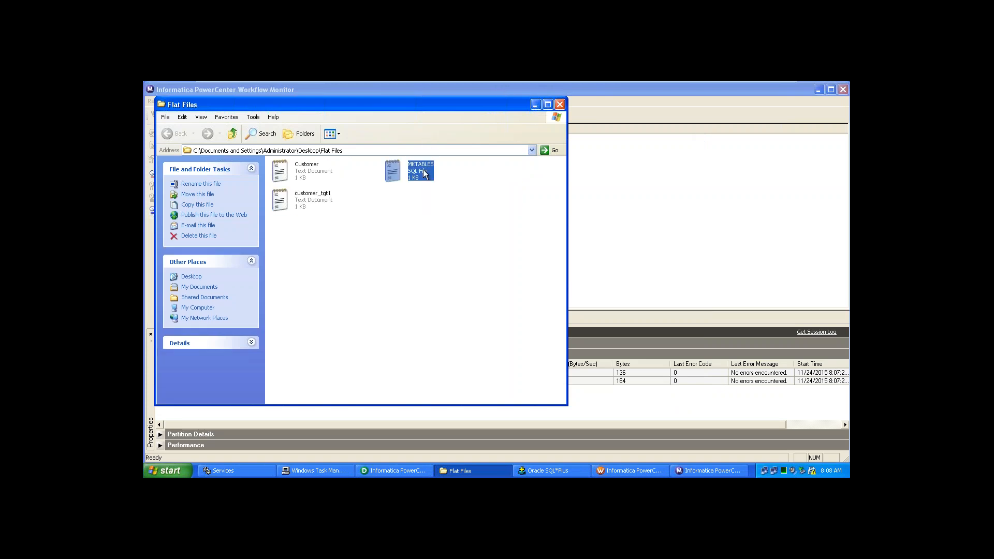
left_click(534, 106)
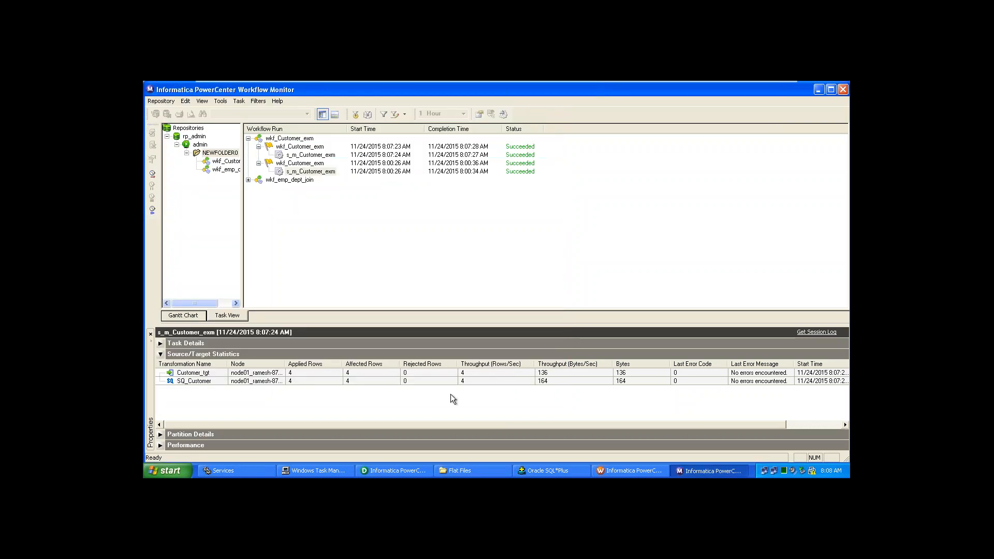
left_click(365, 472)
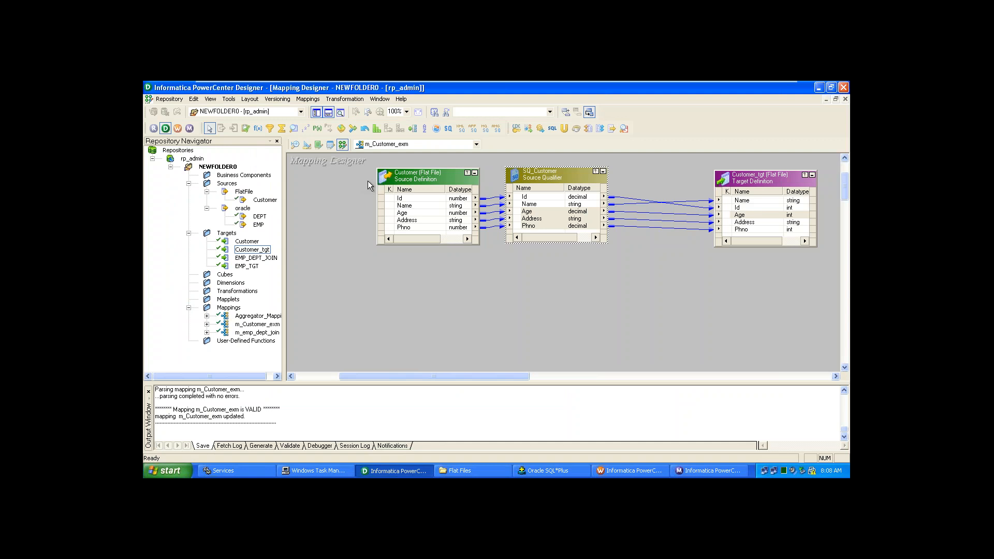
mouse_move(560, 81)
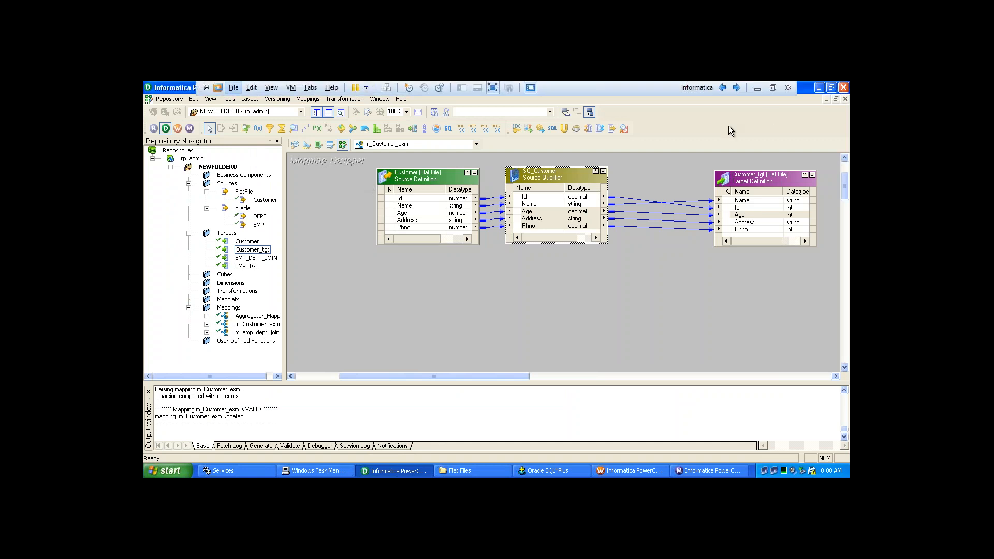